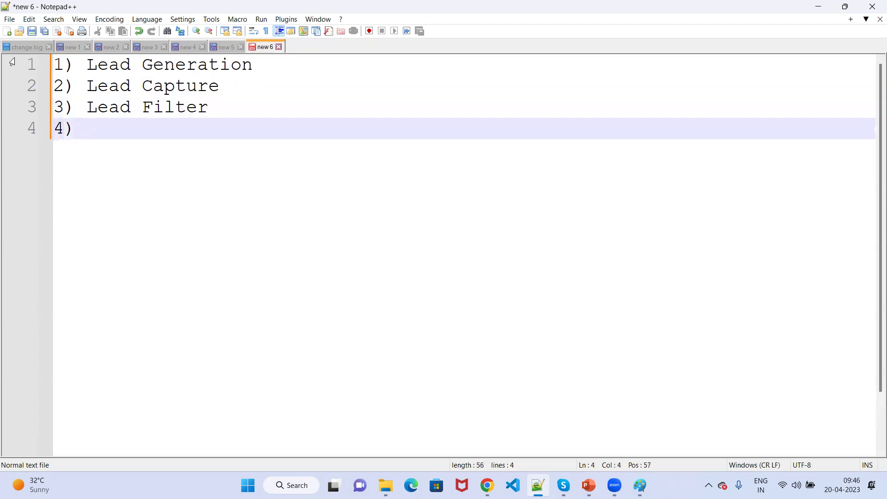
# Correct line 3 to 'Lead Filtering' and add 'Lead Grading' as item 4.
pyautogui.click(228, 100)
pyautogui.write('ing')
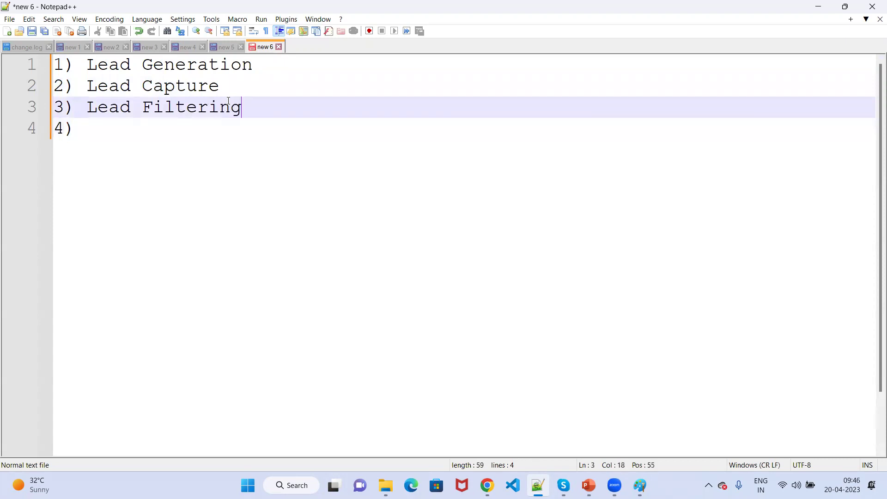
pyautogui.press('Down')
pyautogui.write('Lea')
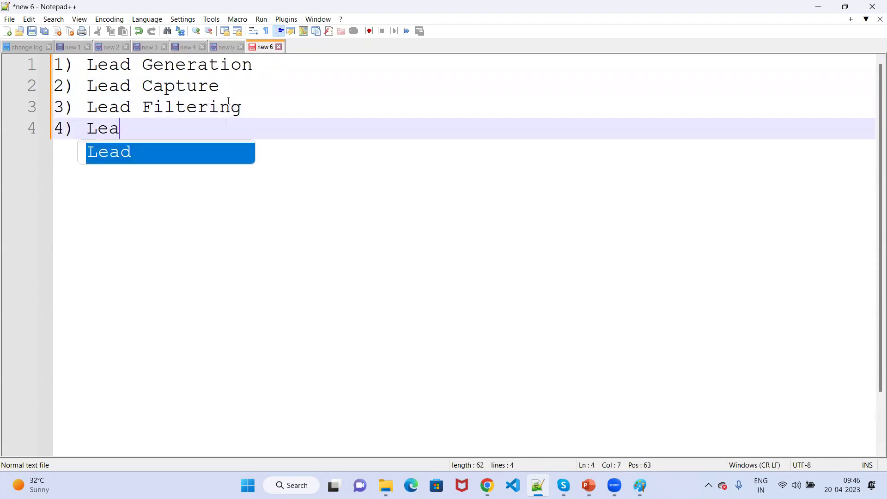
pyautogui.write('d Grati')
pyautogui.press('BackSpace')
pyautogui.press('BackSpace')
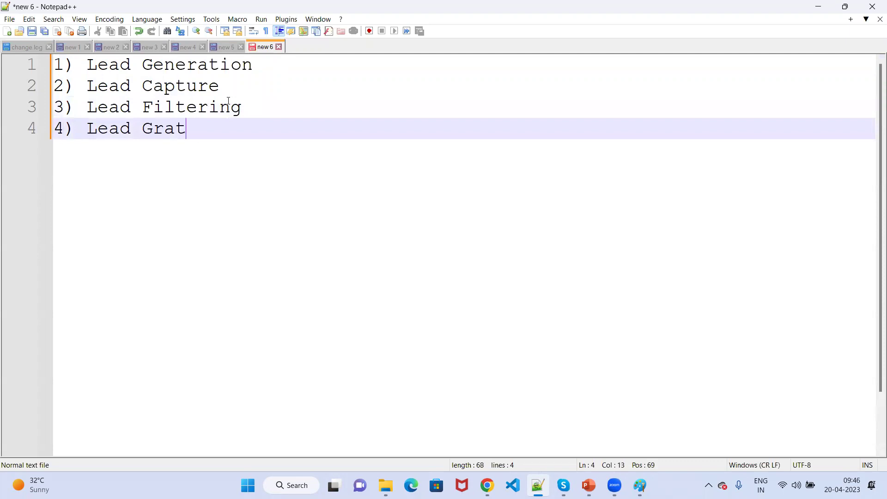
pyautogui.write('ding')
pyautogui.press('Return')
# Add items 5–7: '5) Lead Contact', '6) Lead Nurturing' and '7) Lead Conversion'.
pyautogui.write('4')
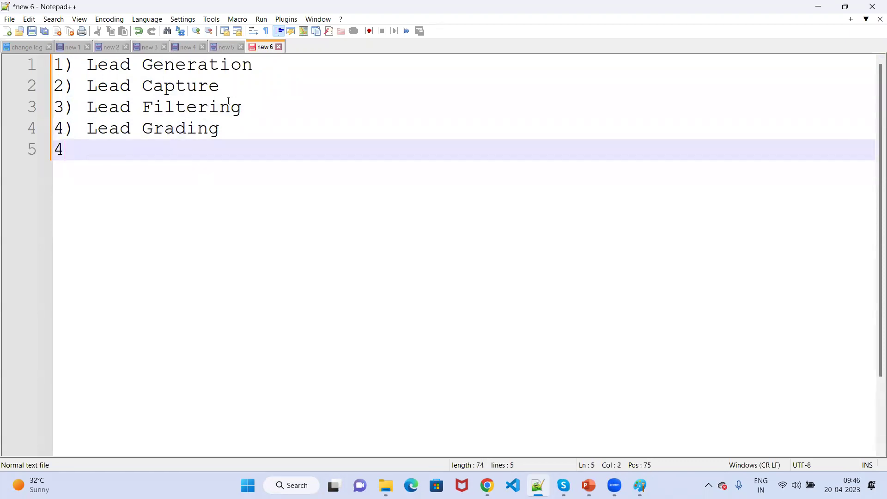
pyautogui.press('BackSpace')
pyautogui.write('5) Lead Contact')
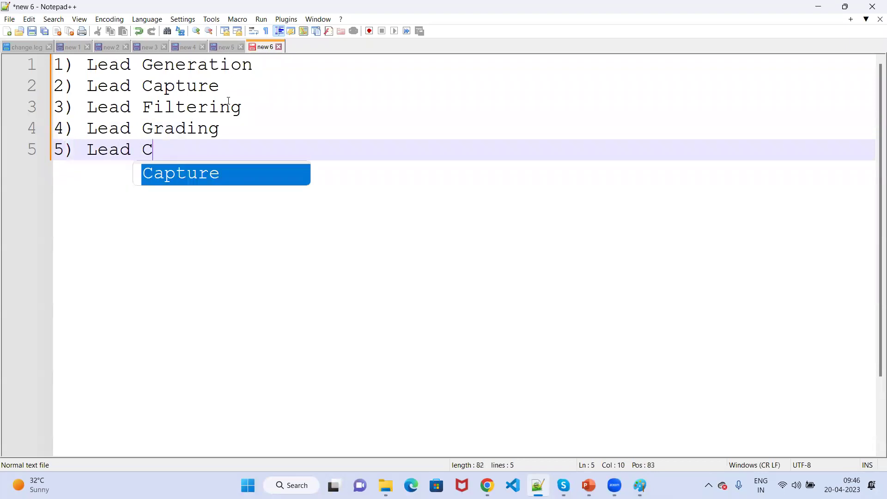
pyautogui.press('Return')
pyautogui.write('5')
pyautogui.press('BackSpace')
pyautogui.write('6)')
pyautogui.press('Return')
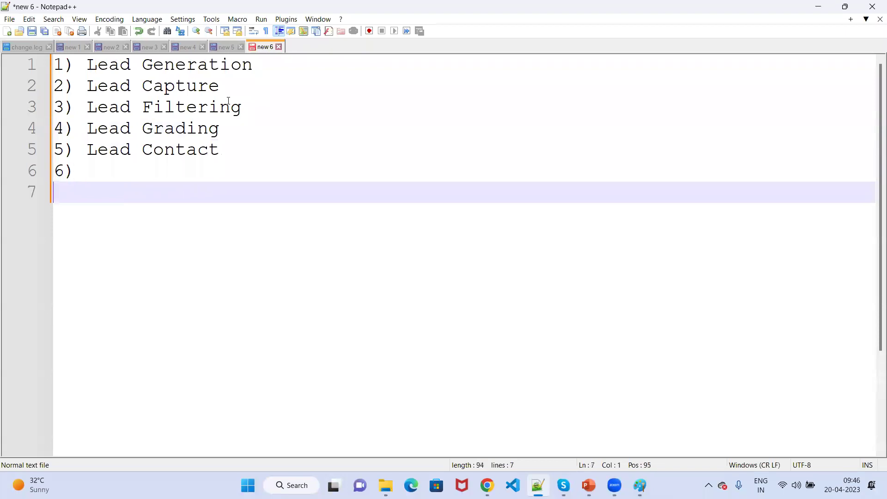
pyautogui.press('BackSpace')
pyautogui.write('L')
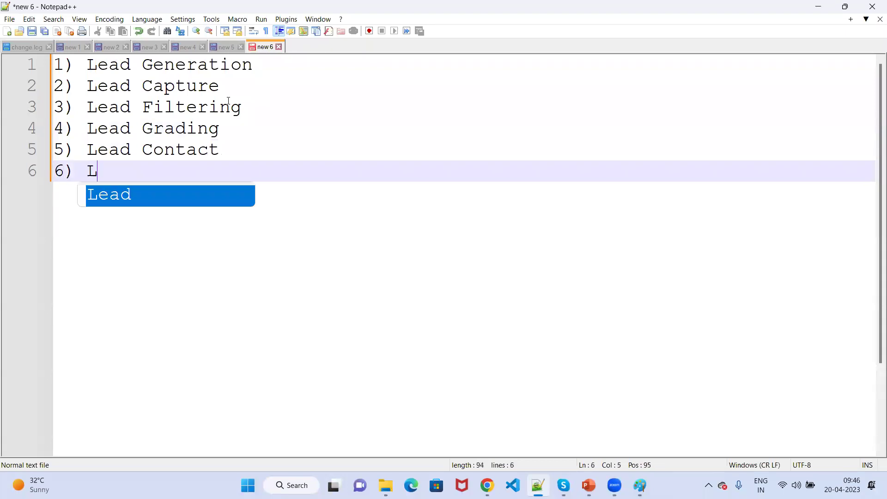
pyautogui.write('ead Nu')
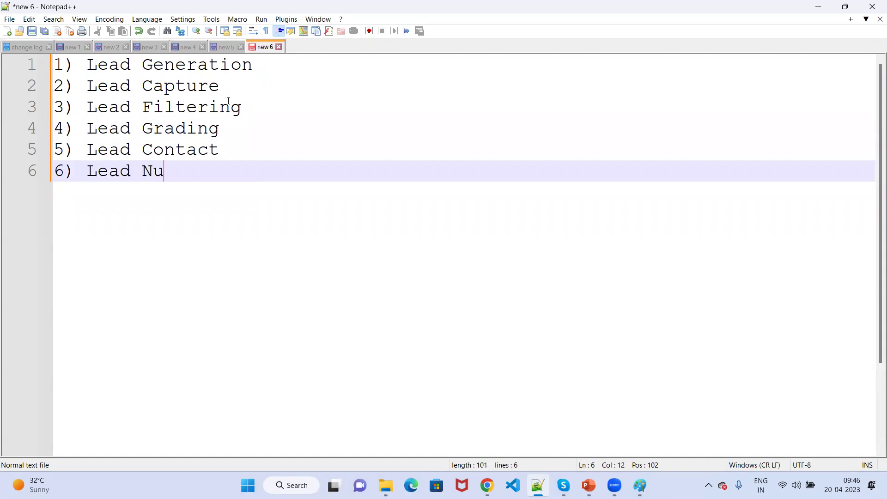
pyautogui.write('rturing')
pyautogui.press('Return')
pyautogui.write('7')
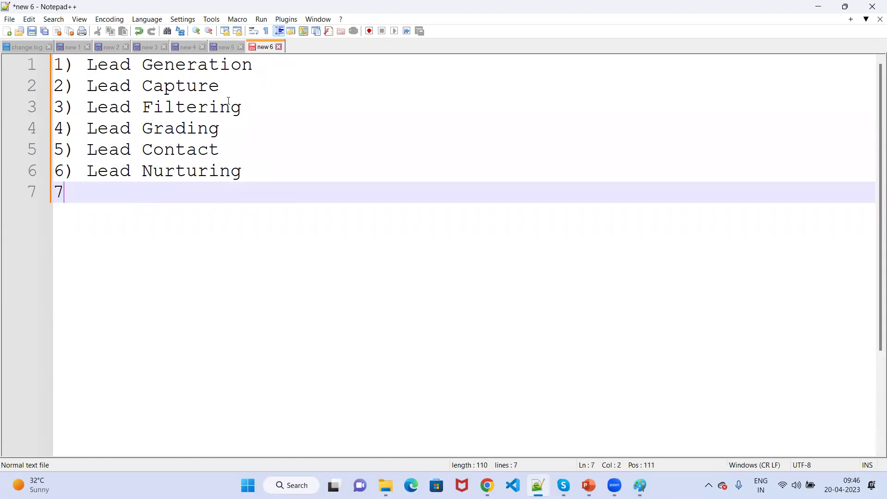
pyautogui.write(') Lea')
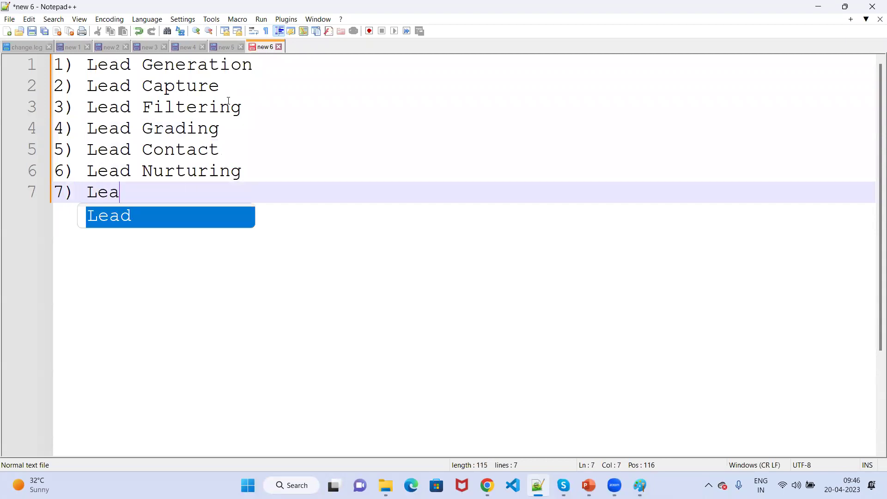
pyautogui.write('d Conversion')
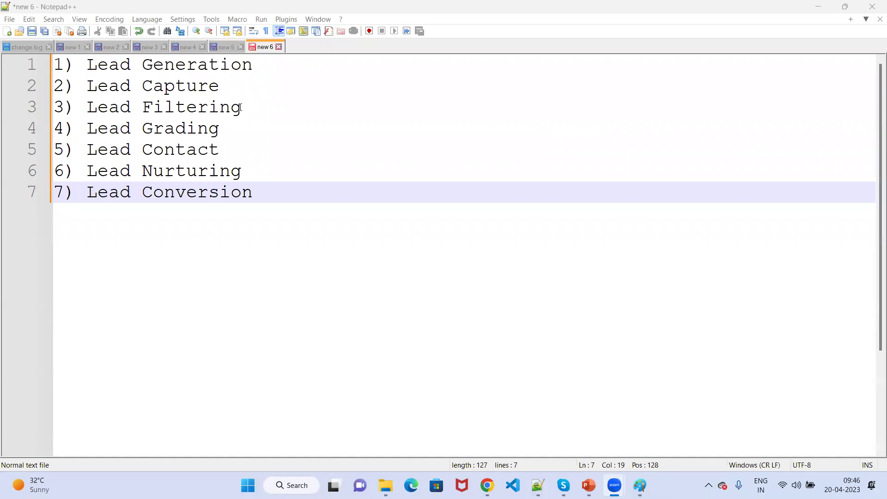
# Advance the slide show from the Lead Cycle slide to slide 8, 'Create a Lead in Salesforce'.
pyautogui.click(811, 9)
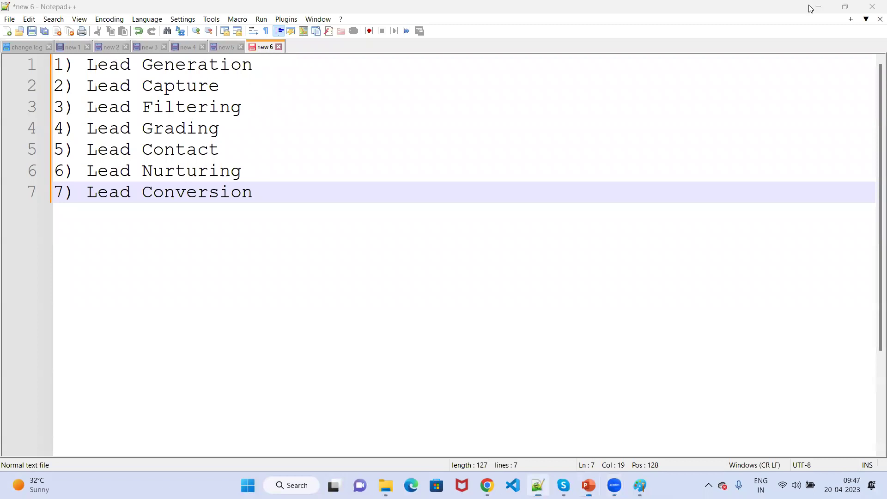
pyautogui.click(811, 9)
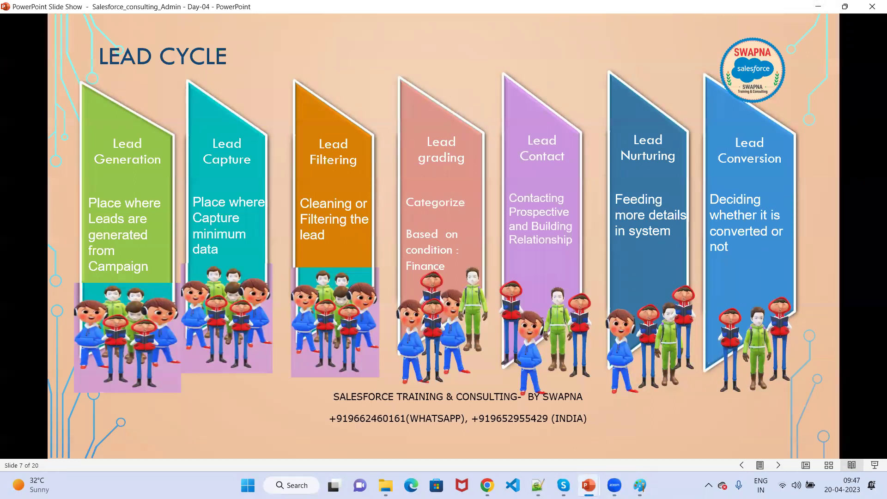
pyautogui.press('Right')
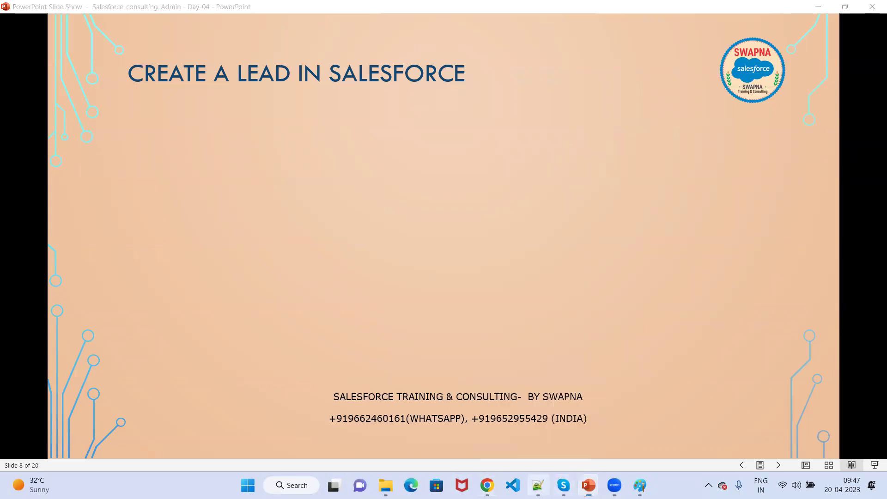
pyautogui.click(537, 486)
# Write a 'Navigation Steps :' heading with login, Marketing Application, Leads Tab and New Button lines.
pyautogui.press('Return')
pyautogui.press('Return')
pyautogui.press('Return')
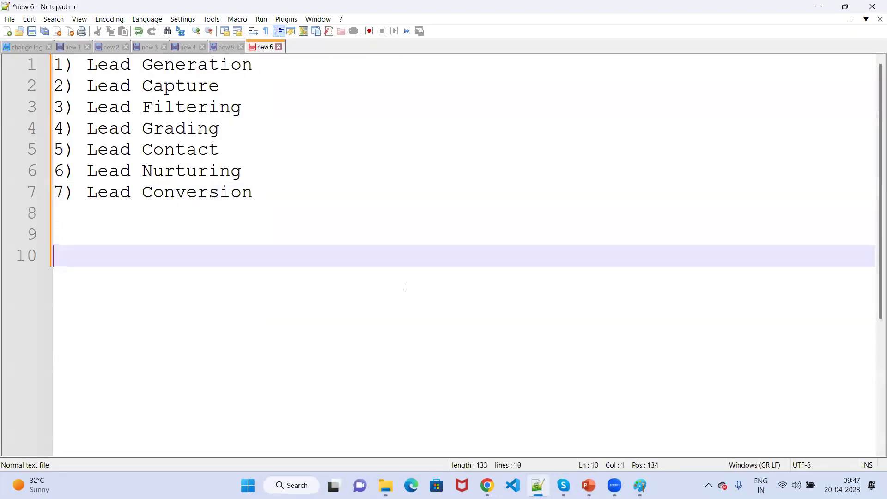
pyautogui.write('Navigat')
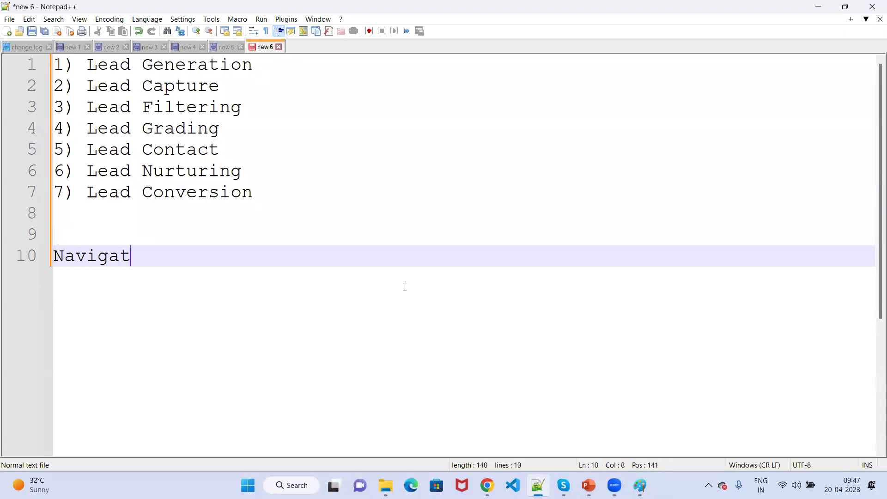
pyautogui.write('ion Steps ')
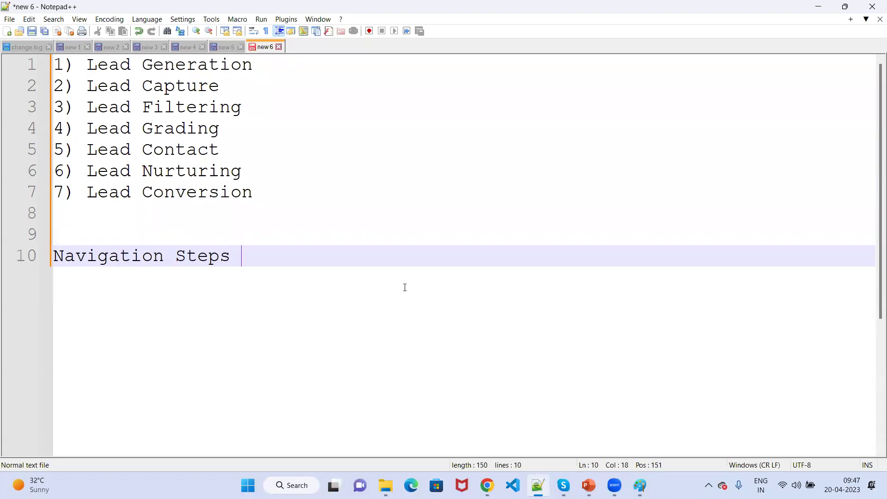
pyautogui.write(':')
pyautogui.press('Return')
pyautogui.press('Return')
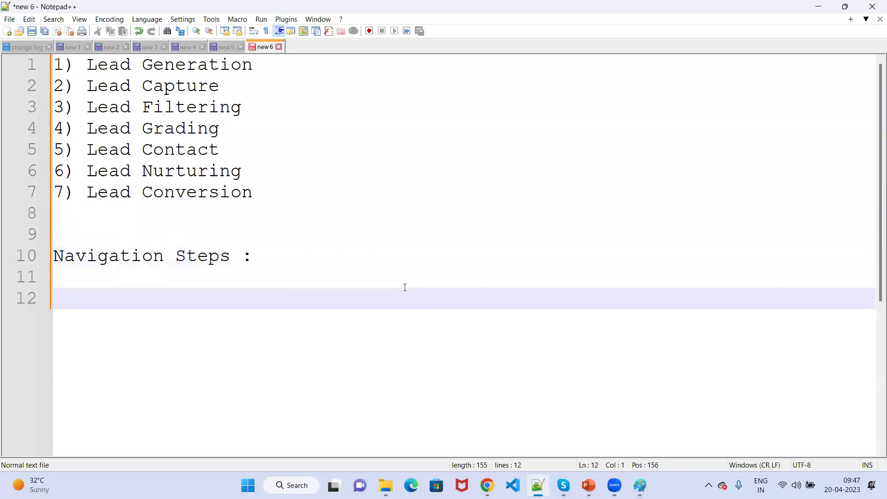
pyautogui.write('Login to Sales')
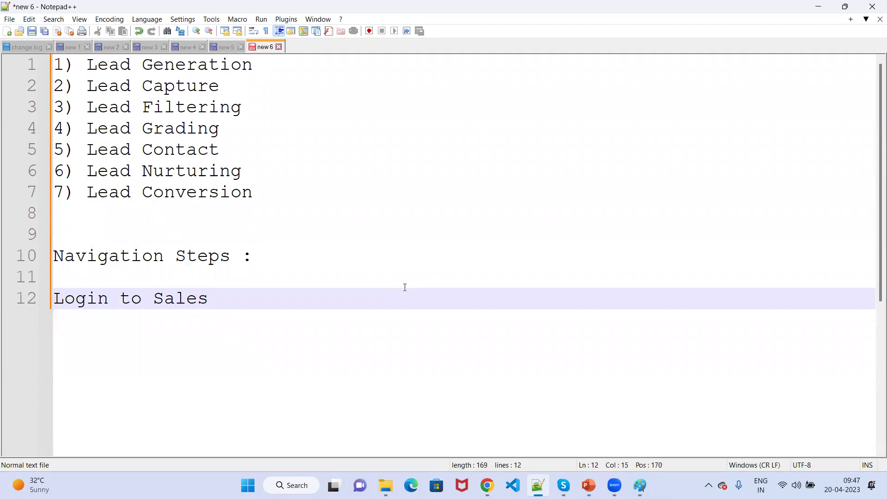
pyautogui.write('force')
pyautogui.press('Return')
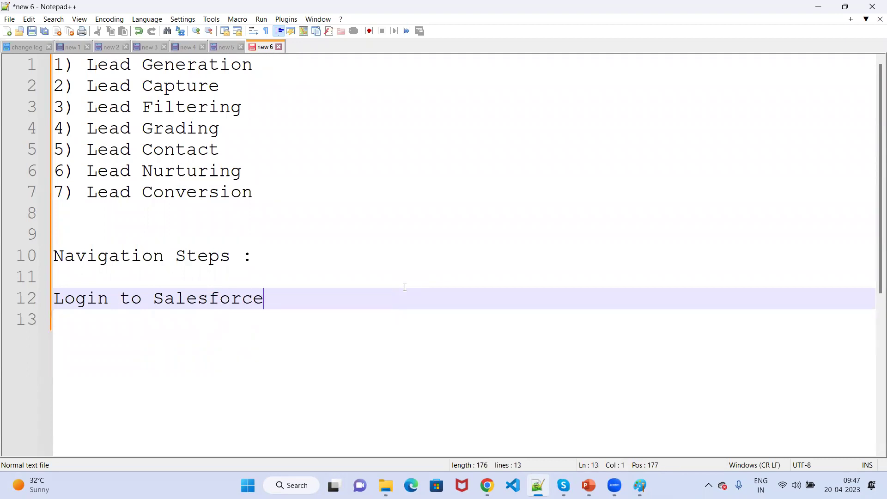
pyautogui.write('O')
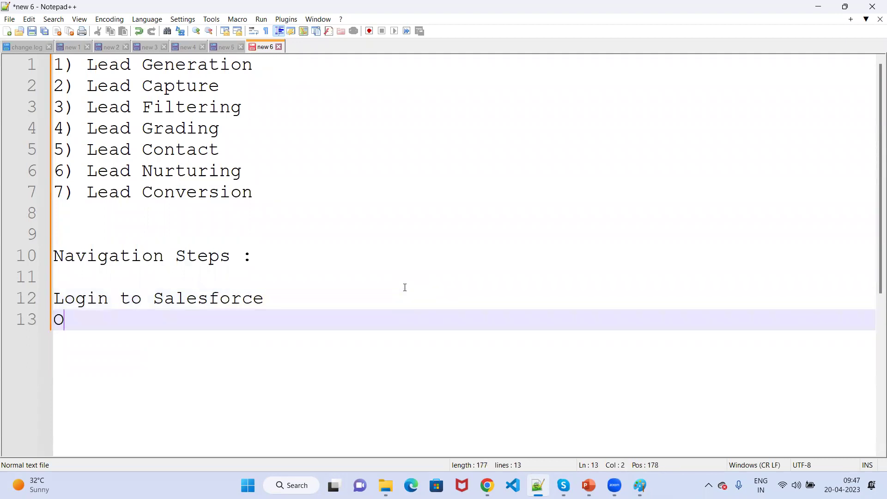
pyautogui.write('pen Marketi')
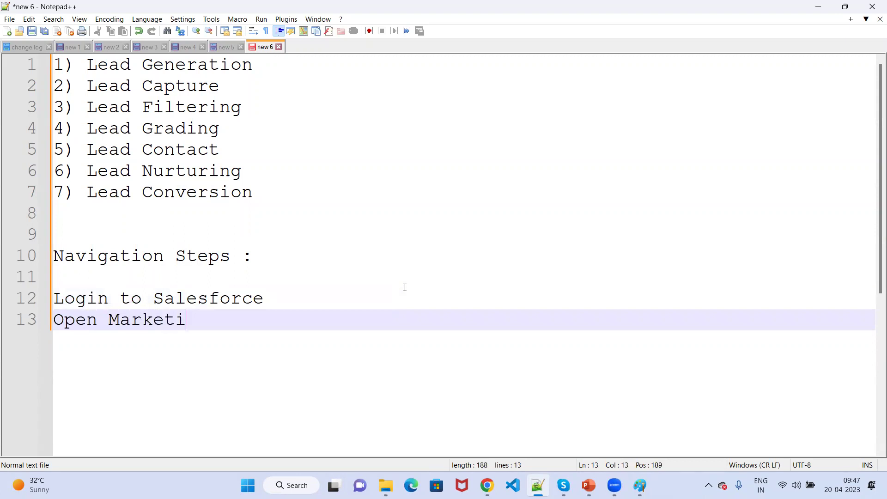
pyautogui.write('ng Application')
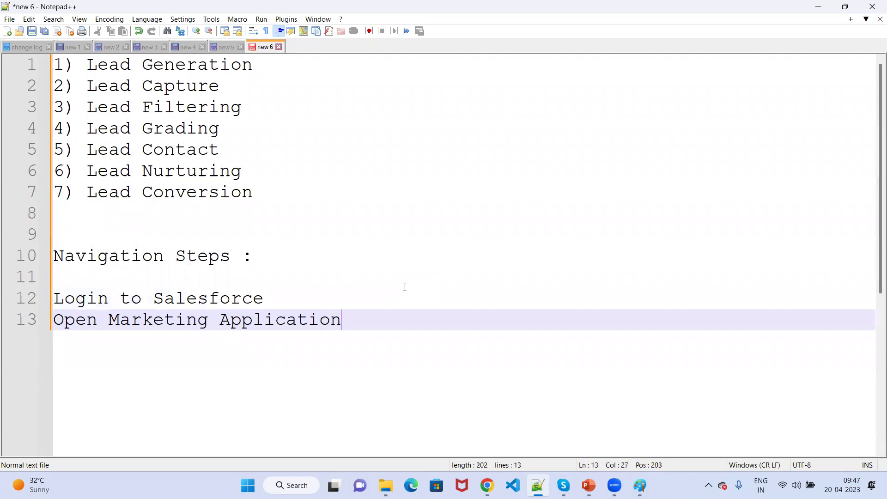
pyautogui.press('Return')
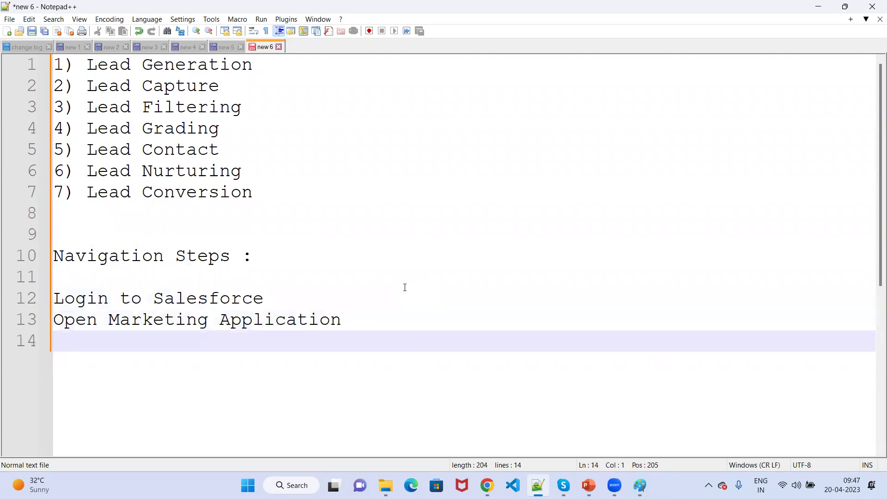
pyautogui.write('click on ')
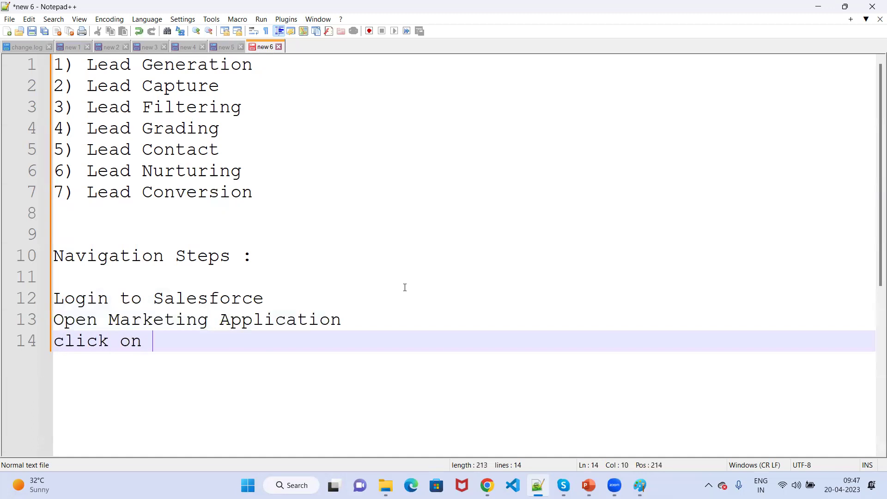
pyautogui.write('Leads Tab')
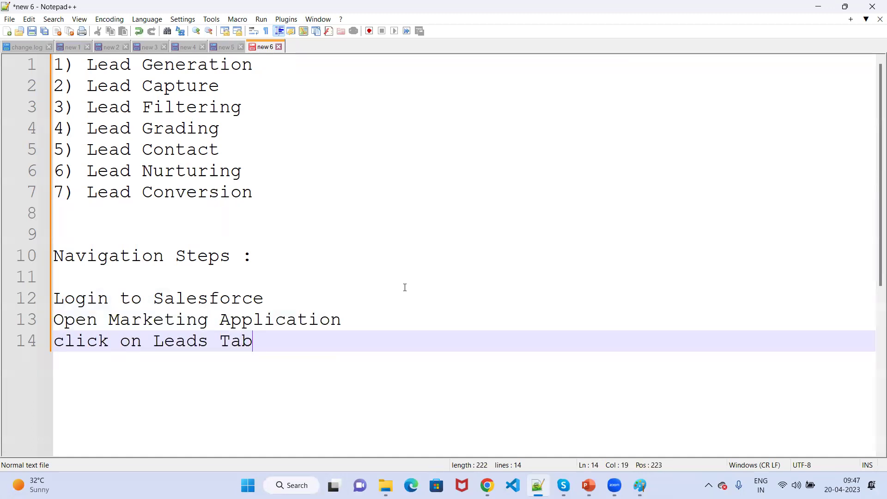
pyautogui.press('Return')
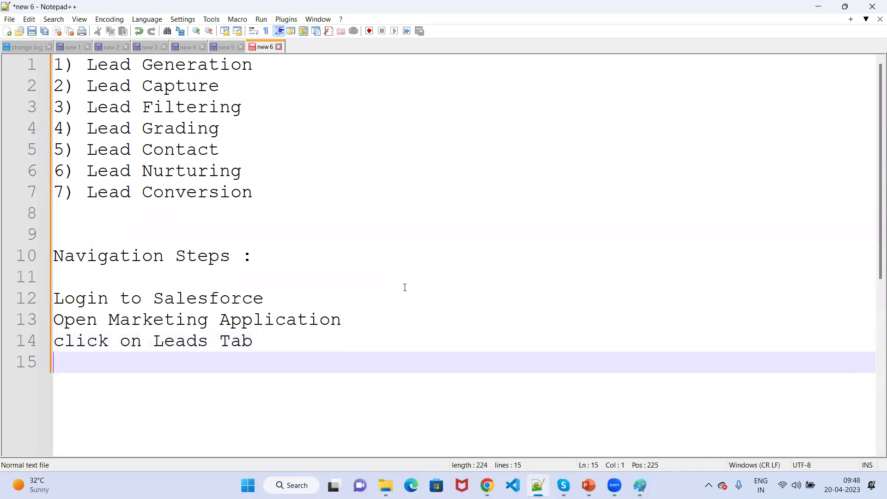
pyautogui.write('Click on New Button on Lea')
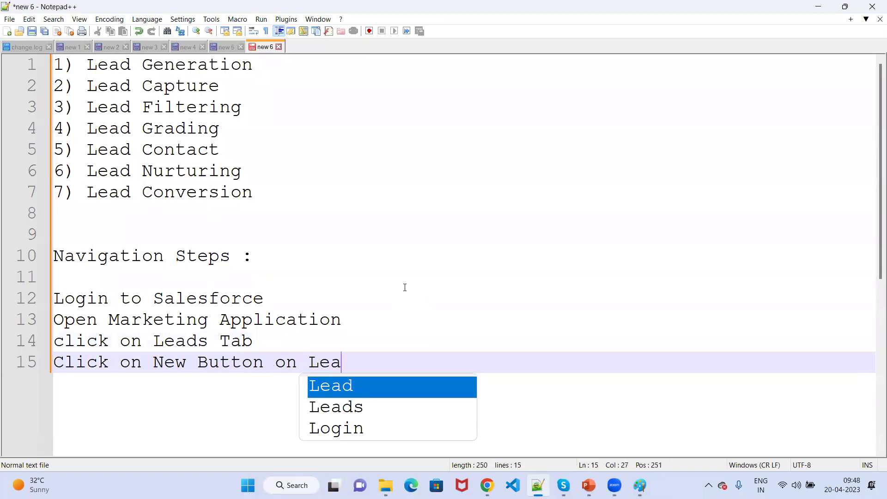
pyautogui.write('ds tab')
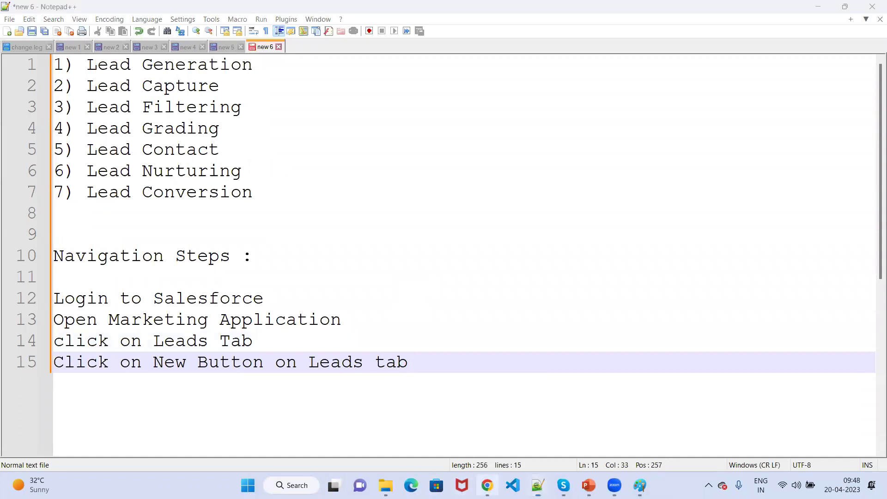
# Open the Leads tab in Salesforce, dismiss the pinned-list tip, and start a new lead.
pyautogui.click(487, 486)
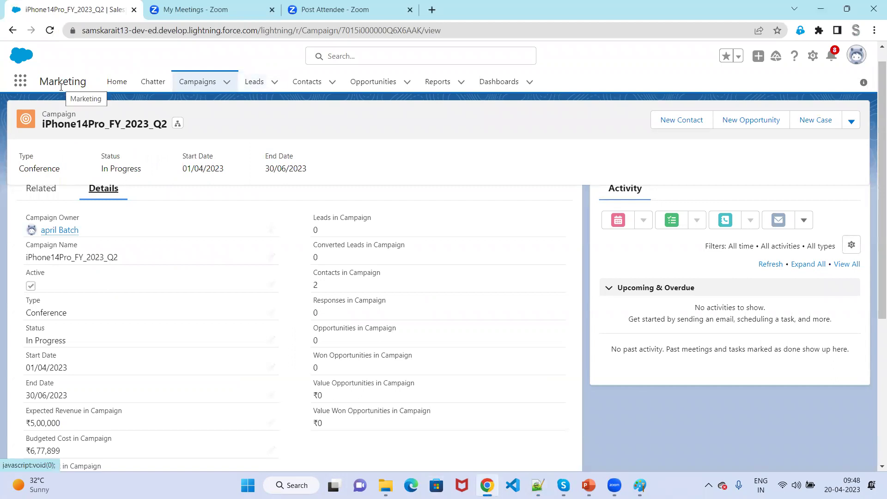
pyautogui.click(263, 84)
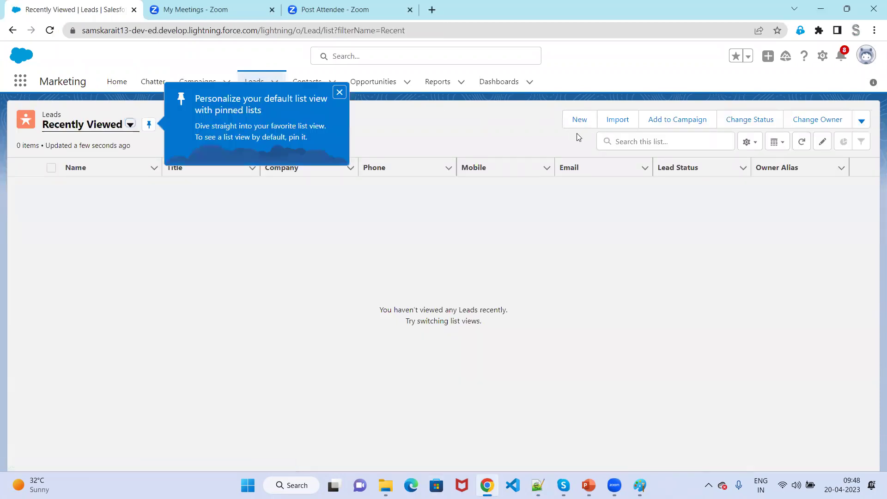
pyautogui.click(556, 134)
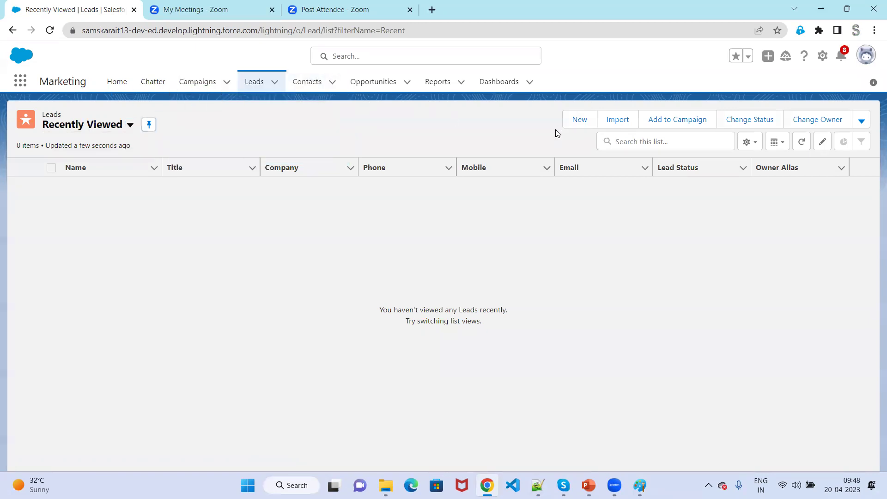
pyautogui.click(578, 121)
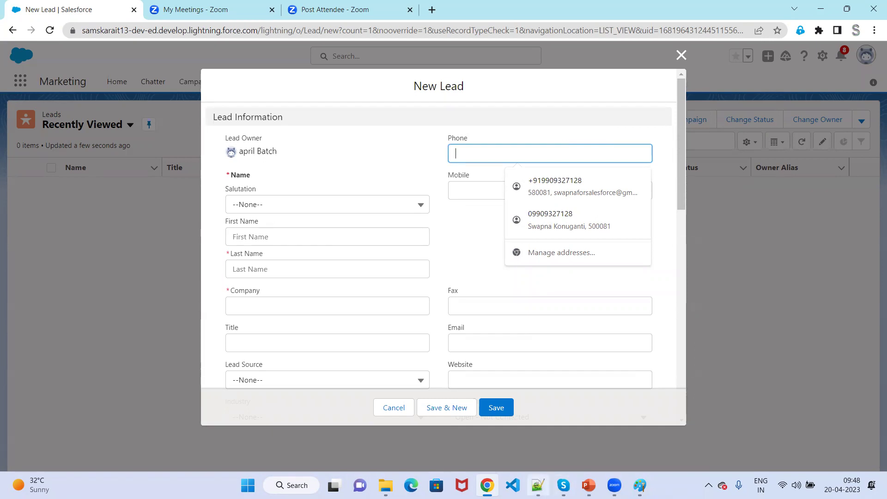
# Reveal slide 8's Lead, Address, Additional and Description Information bullets in the slide show.
pyautogui.moveTo(588, 485)
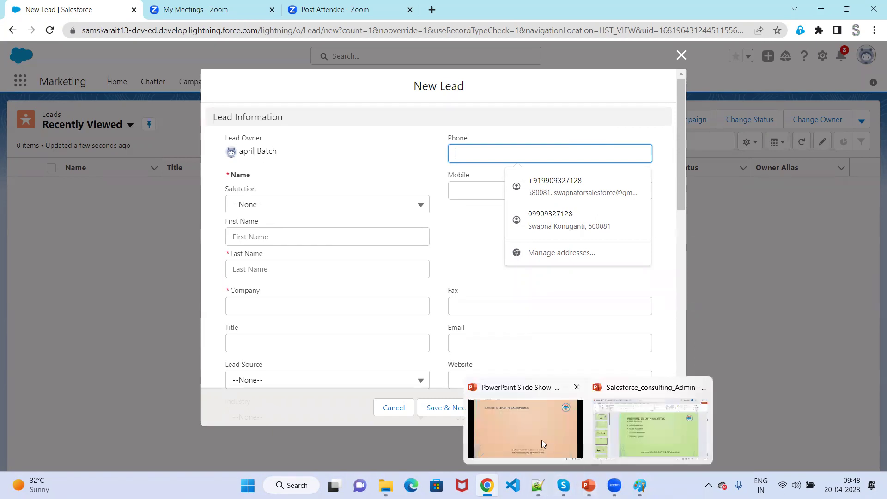
pyautogui.click(542, 441)
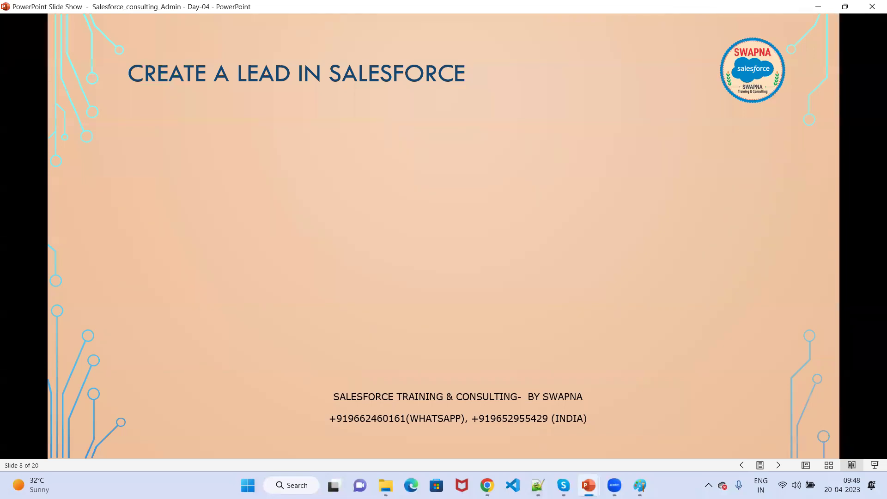
pyautogui.press('Right')
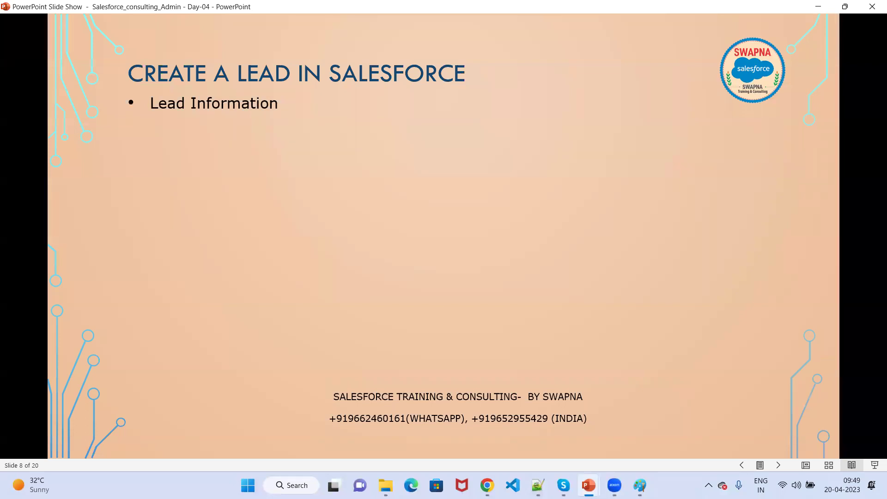
pyautogui.press('Right')
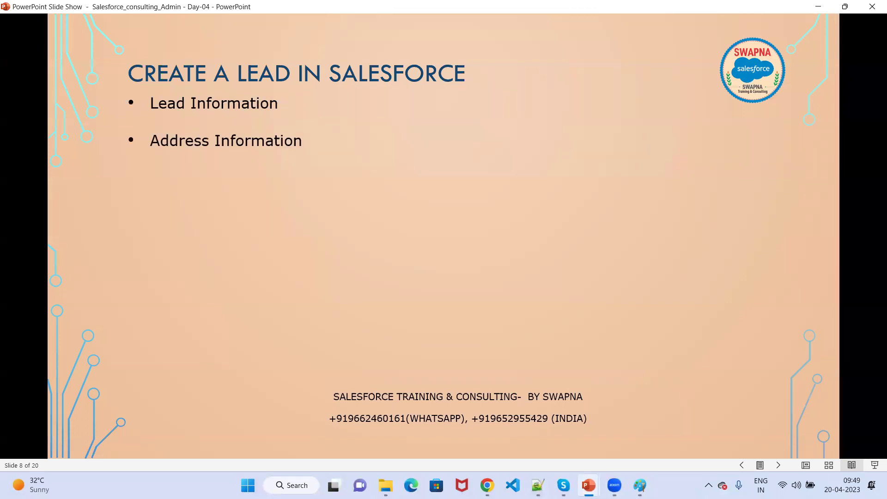
pyautogui.press('Right')
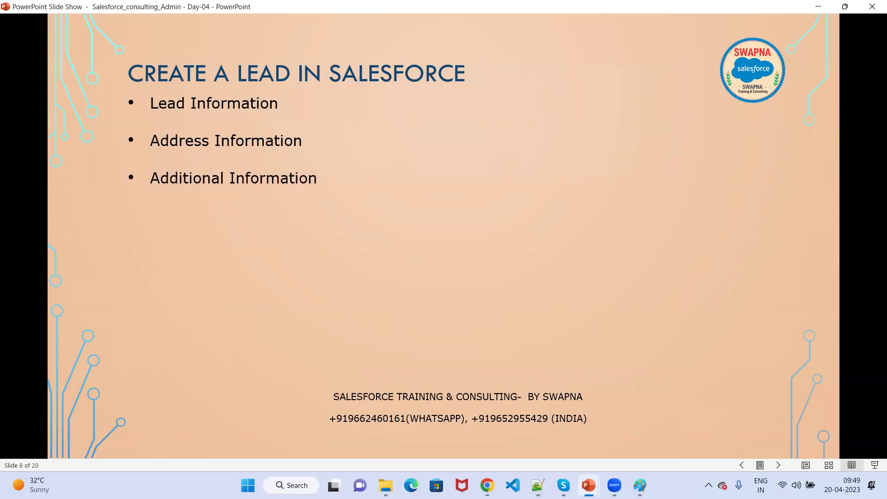
pyautogui.press('Right')
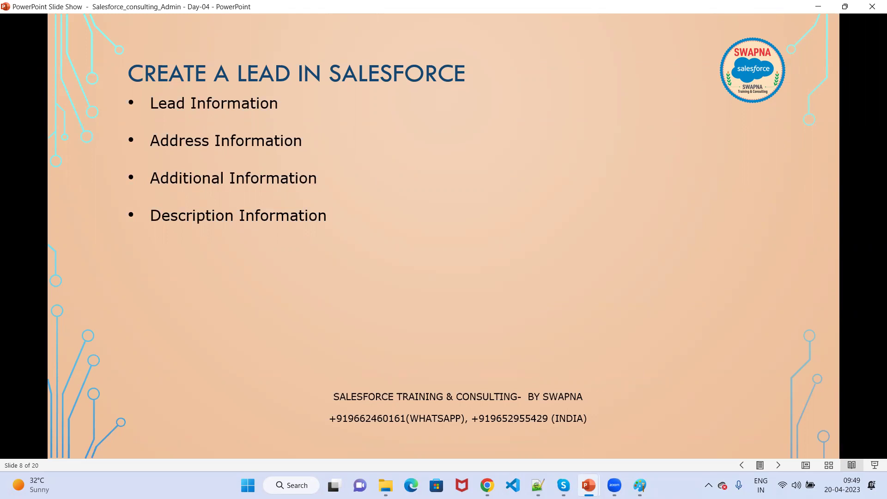
# Scroll through the empty New Lead form's sections down to Description Information and back up.
pyautogui.click(820, 9)
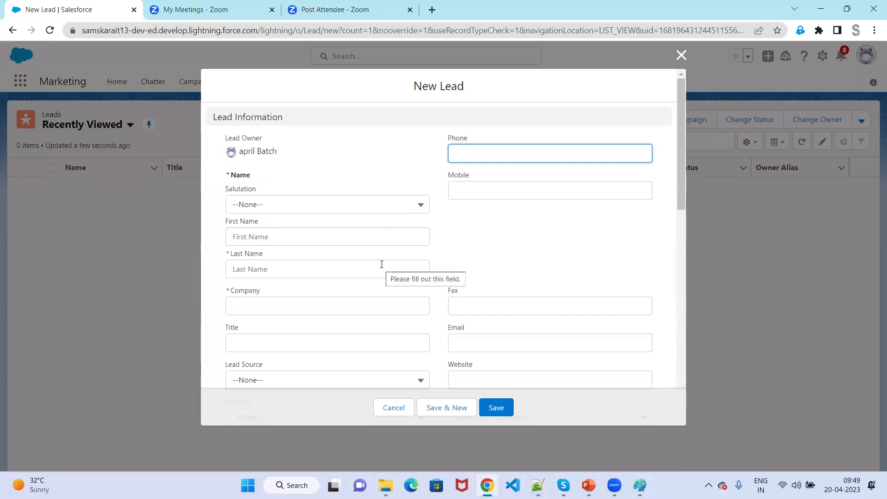
pyautogui.scroll(-3, 381, 264)
pyautogui.scroll(-3, 382, 264)
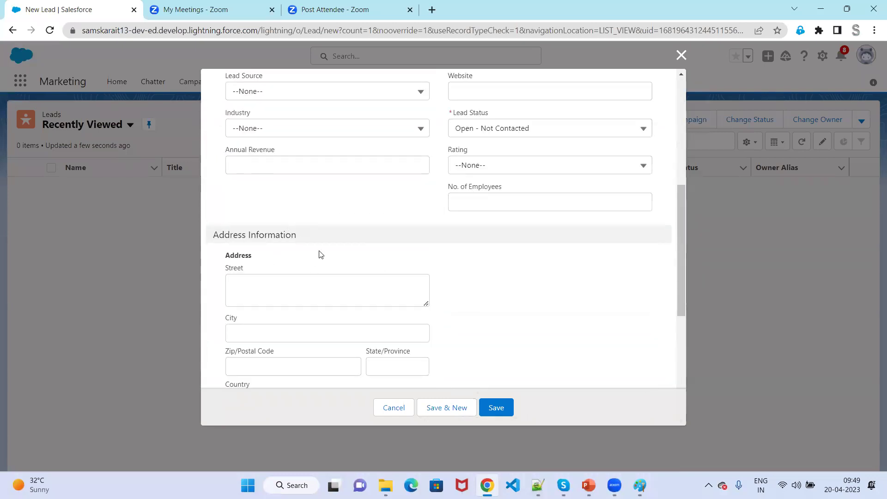
pyautogui.scroll(-2, 323, 251)
pyautogui.scroll(-3, 323, 252)
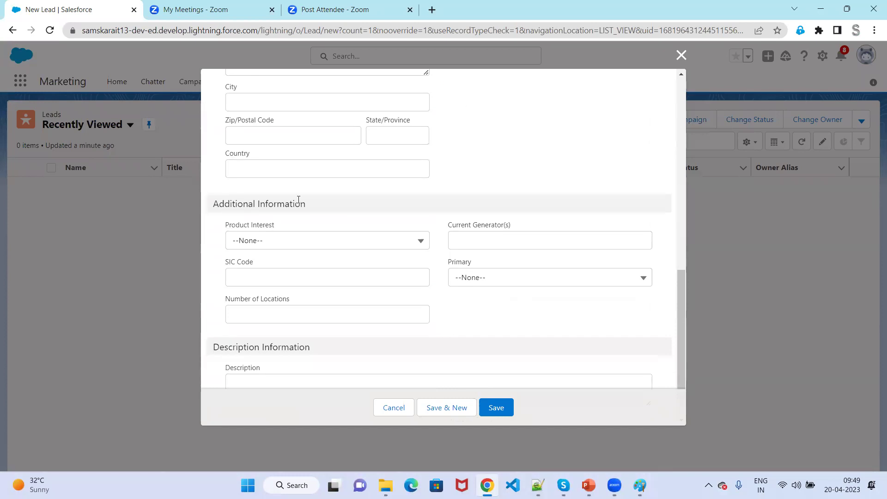
pyautogui.scroll(-1, 331, 238)
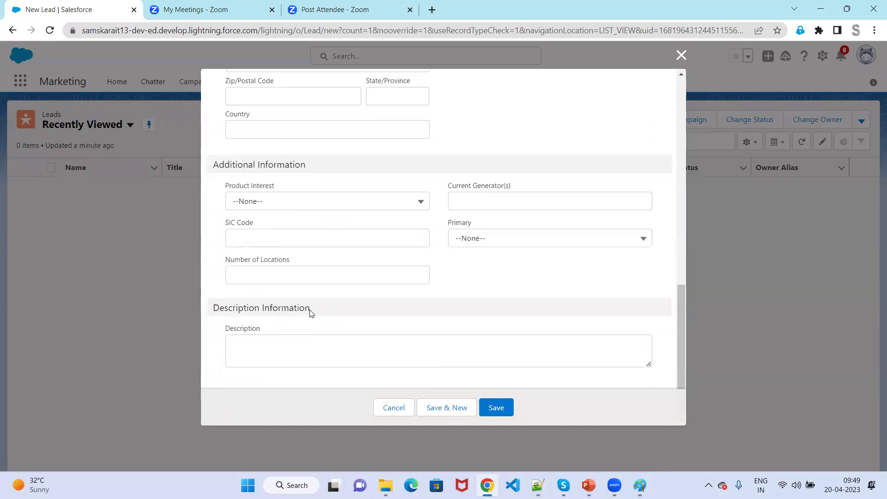
pyautogui.scroll(12, 310, 310)
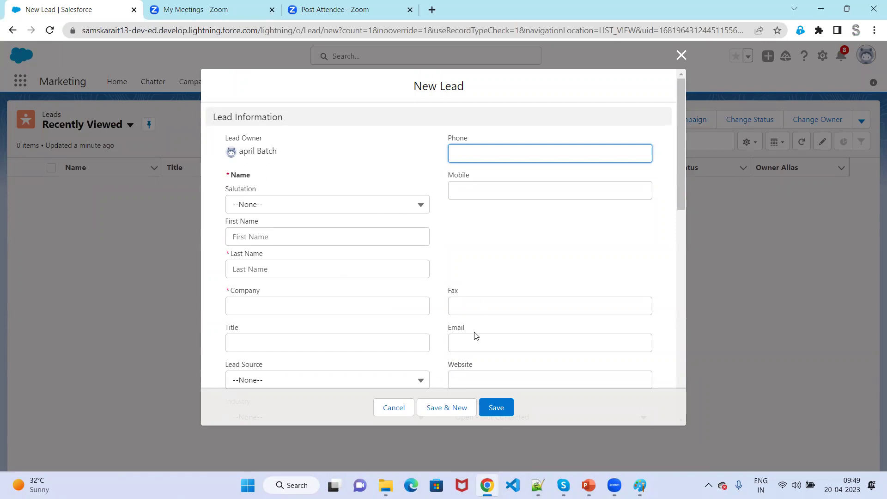
pyautogui.scroll(-1, 421, 329)
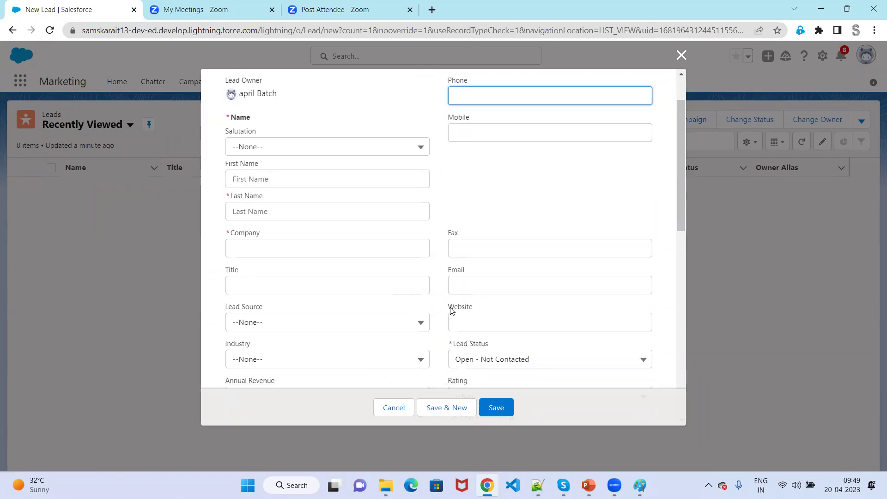
pyautogui.scroll(-1, 495, 333)
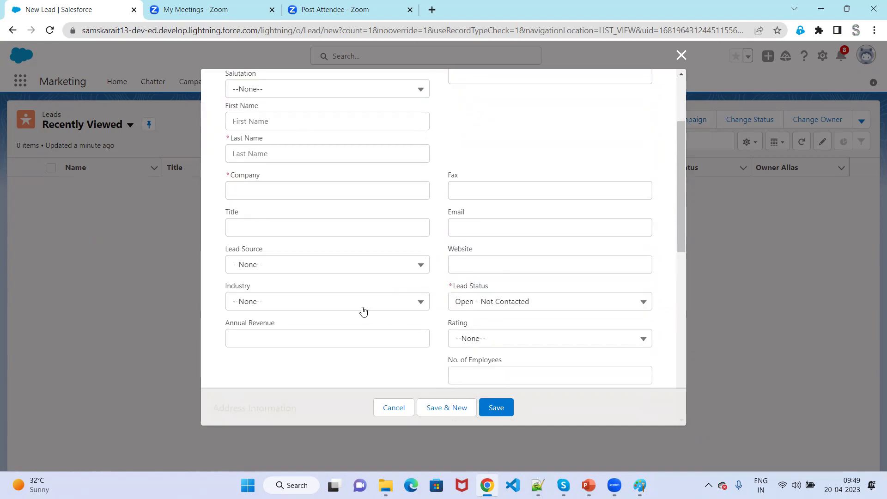
pyautogui.scroll(-1, 464, 321)
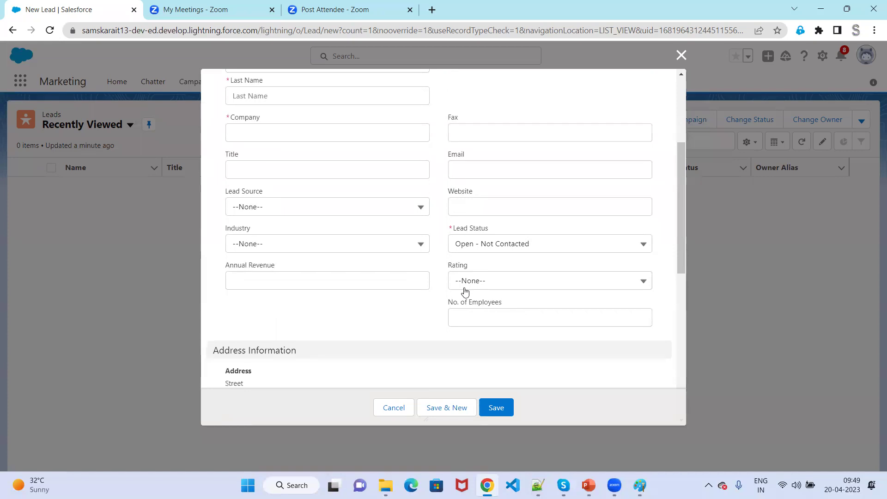
pyautogui.scroll(-1, 464, 291)
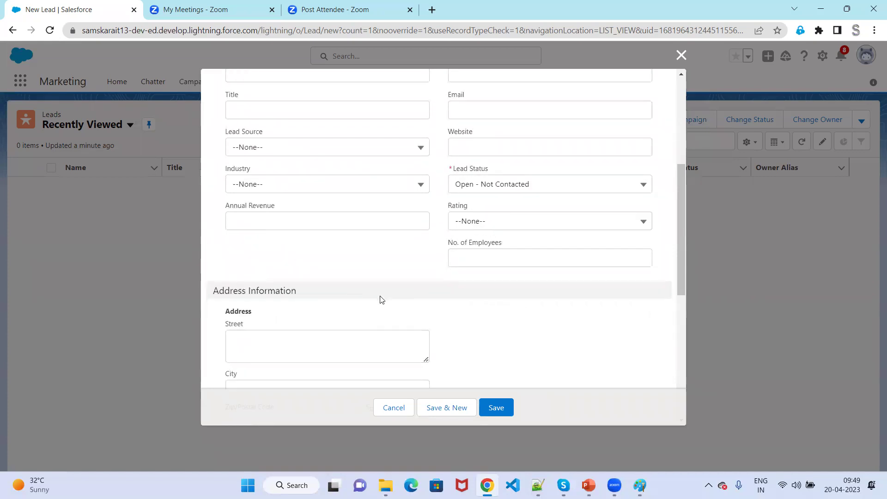
pyautogui.scroll(-4, 380, 299)
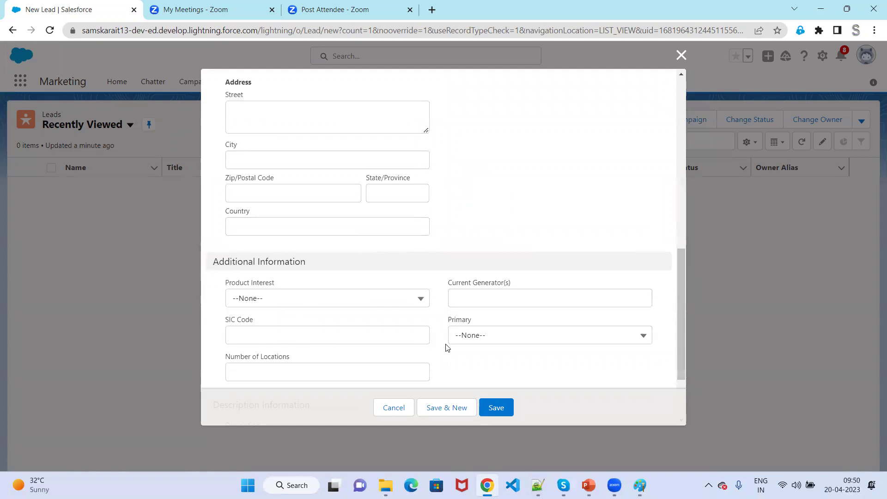
pyautogui.scroll(-3, 445, 347)
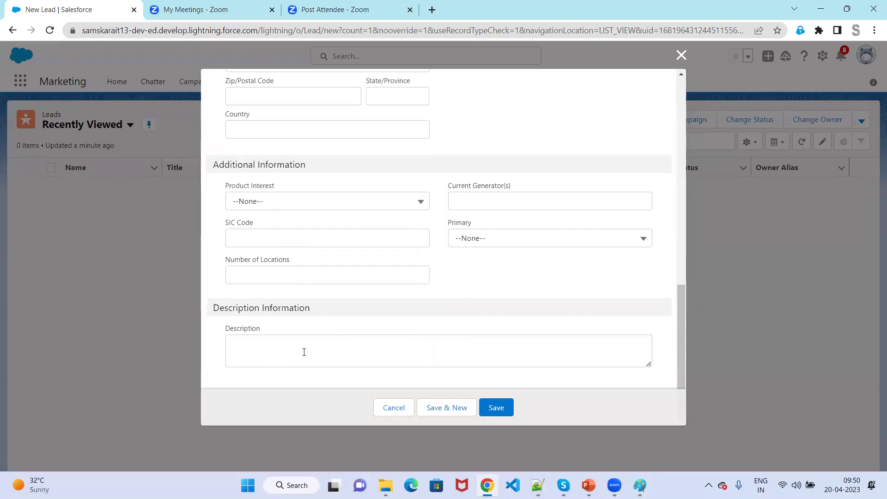
pyautogui.scroll(10, 361, 275)
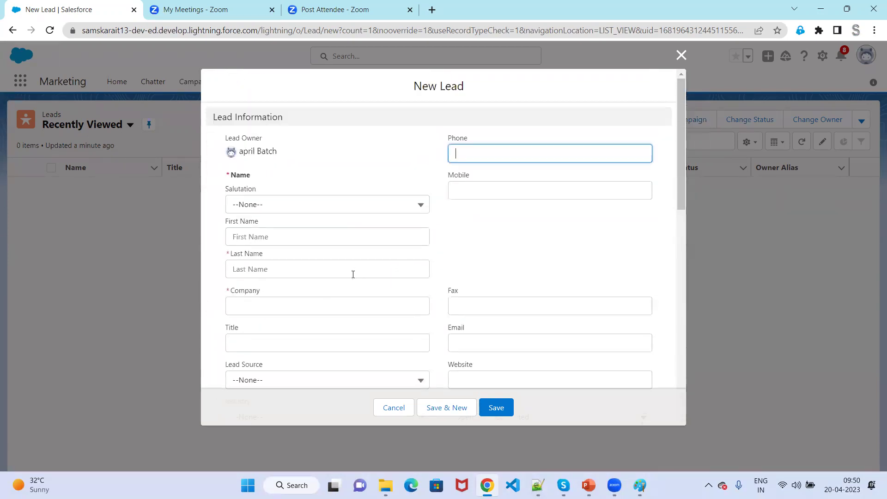
# Set the lead's salutation to Ms. and enter her last name.
pyautogui.click(289, 204)
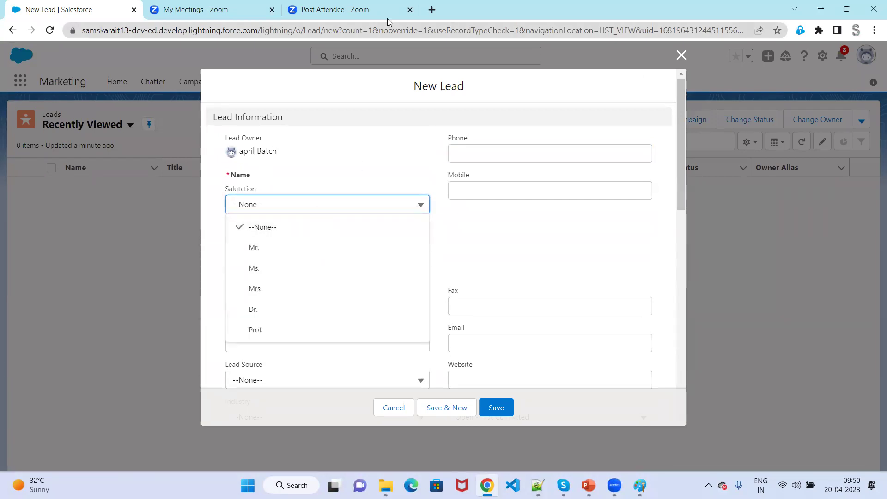
pyautogui.click(271, 204)
pyautogui.click(272, 268)
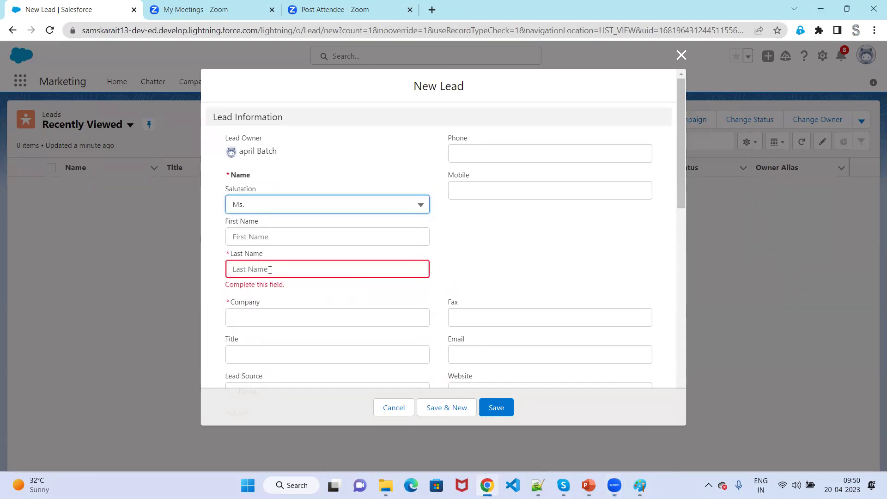
pyautogui.click(270, 269)
pyautogui.write('Aswini')
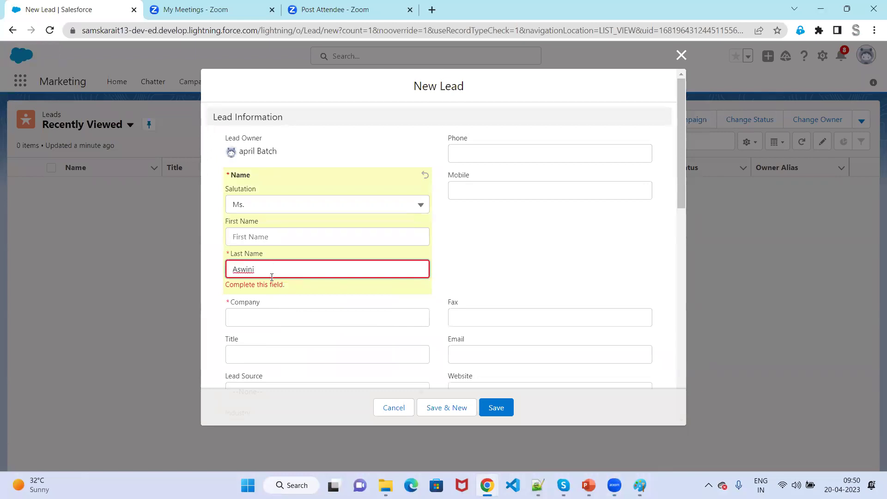
# Fill in company Infosys, plus the lead's phone number and e-mail address.
pyautogui.click(278, 323)
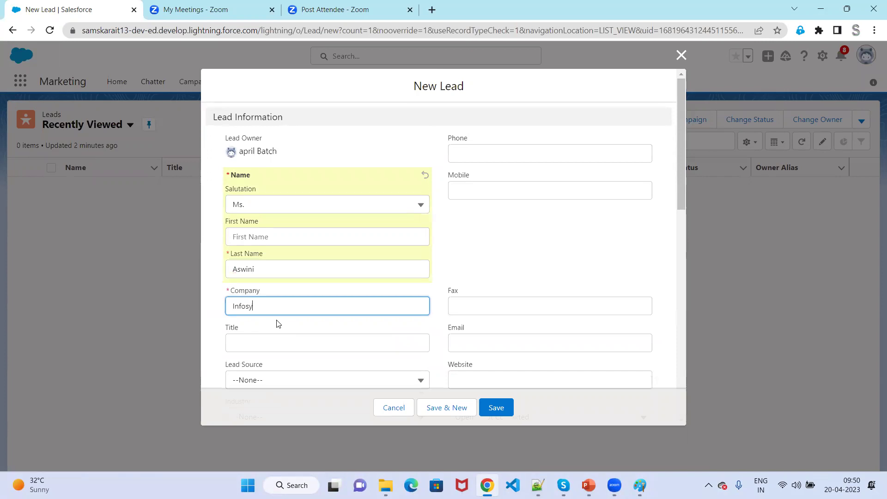
pyautogui.click(458, 290)
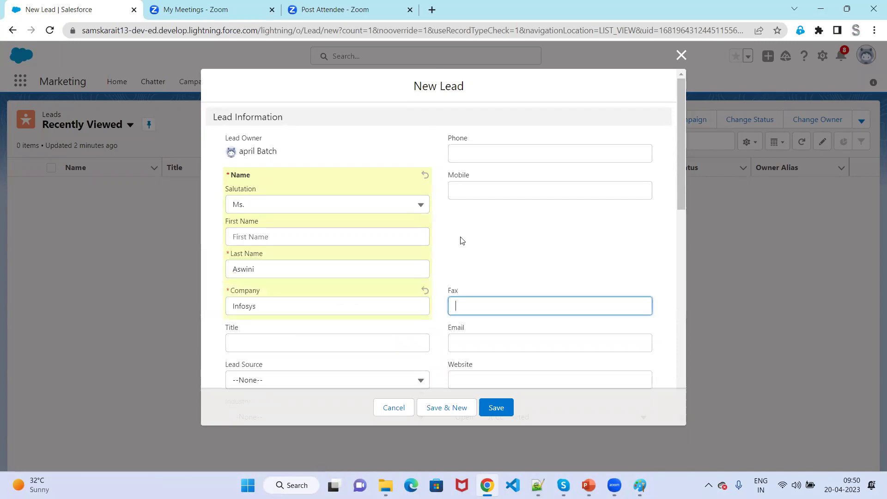
pyautogui.click(482, 153)
pyautogui.write('y')
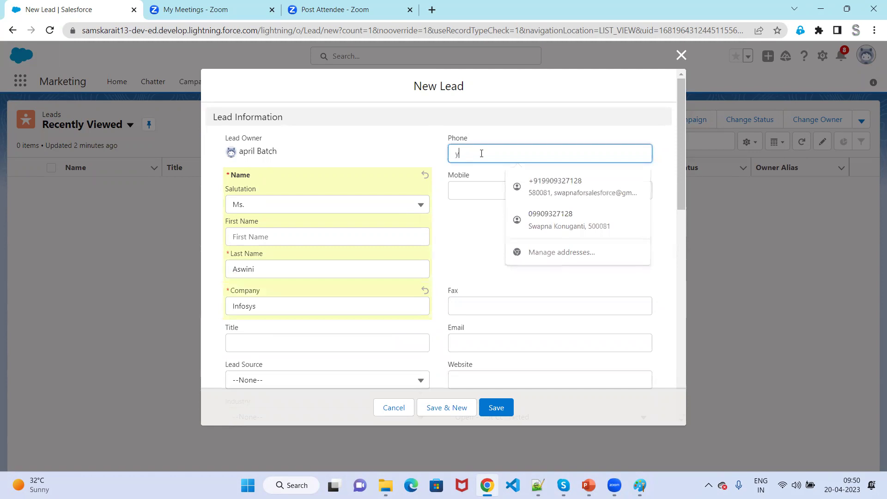
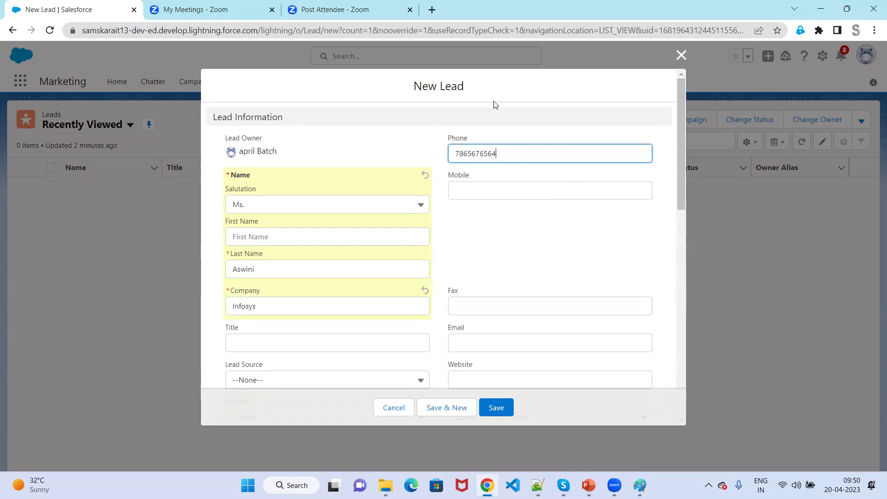
pyautogui.click(497, 341)
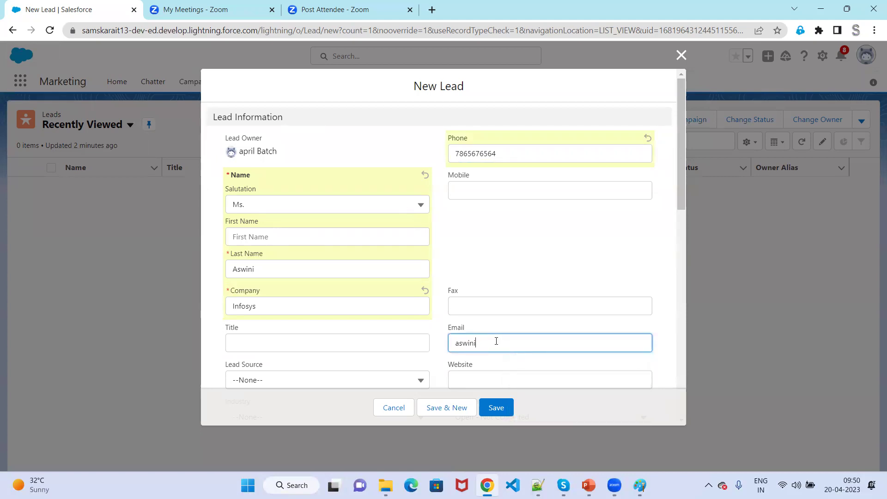
pyautogui.scroll(-5, 496, 341)
# Set Lead Source to Partner Referral and Industry to Technology.
pyautogui.click(370, 158)
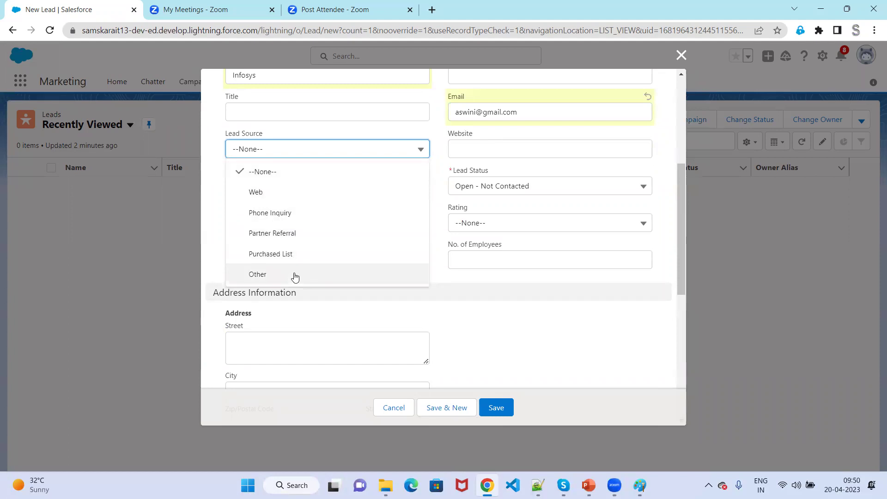
pyautogui.click(299, 233)
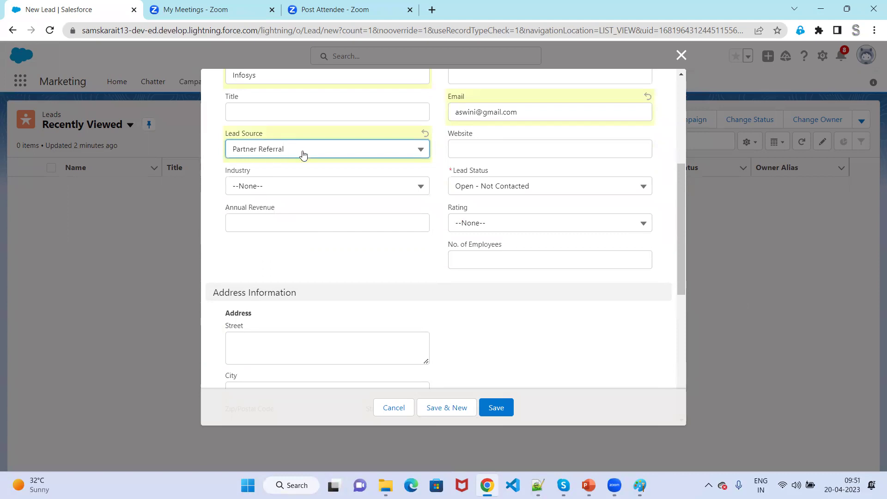
pyautogui.click(308, 192)
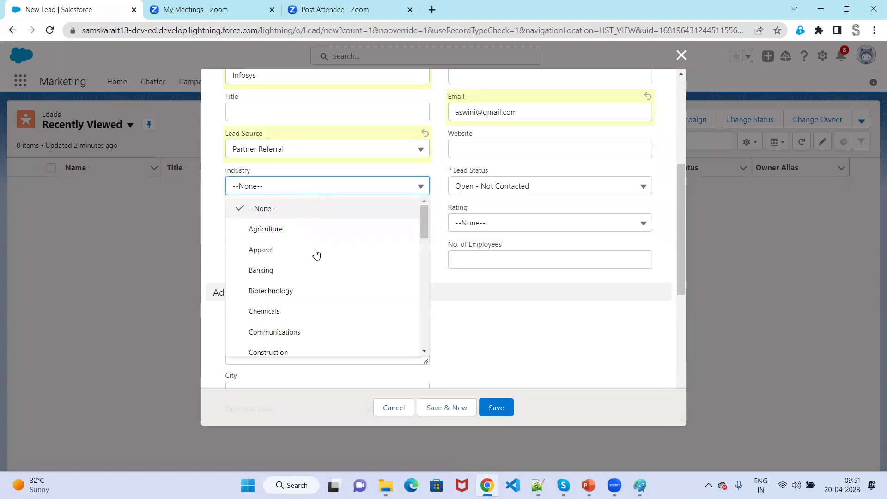
pyautogui.scroll(-4, 331, 290)
pyautogui.scroll(-4, 331, 290)
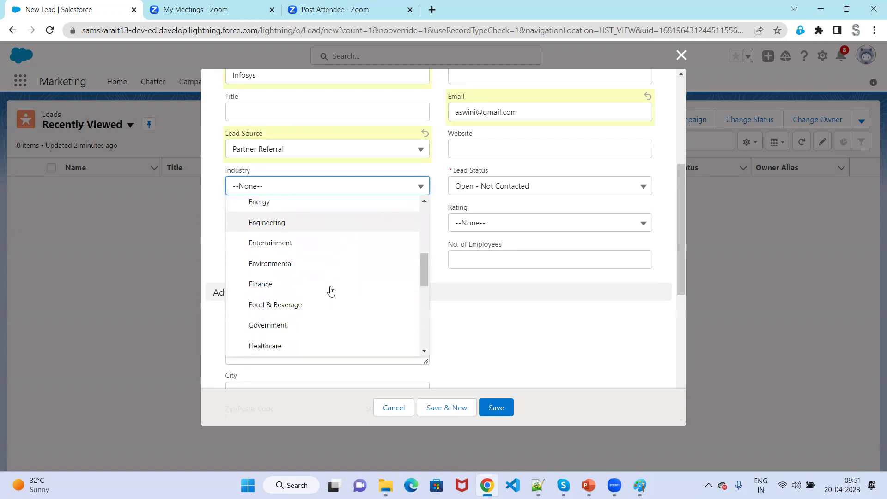
pyautogui.scroll(-4, 331, 290)
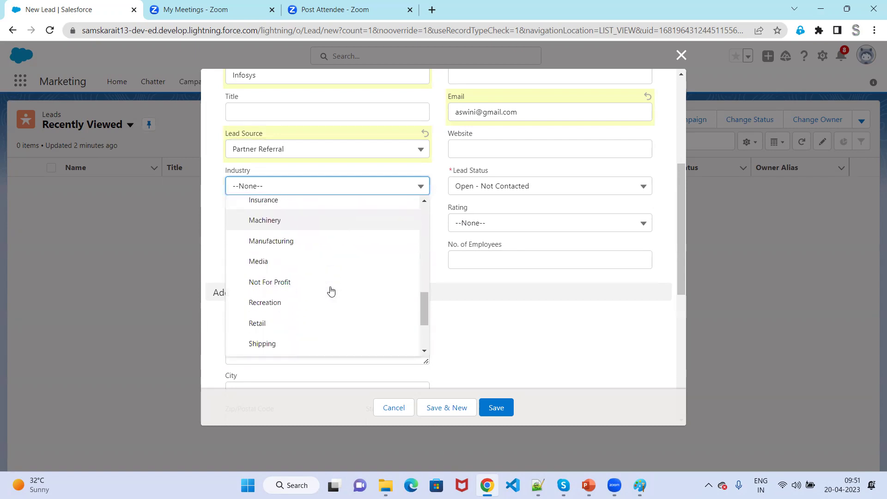
pyautogui.click(304, 264)
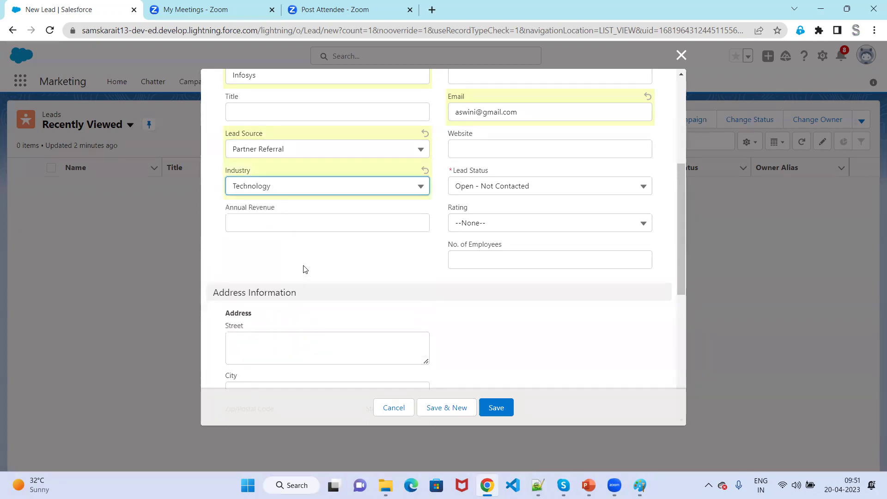
# Leave Lead Status unchanged and set the lead's Rating to Hot.
pyautogui.click(537, 193)
pyautogui.click(353, 271)
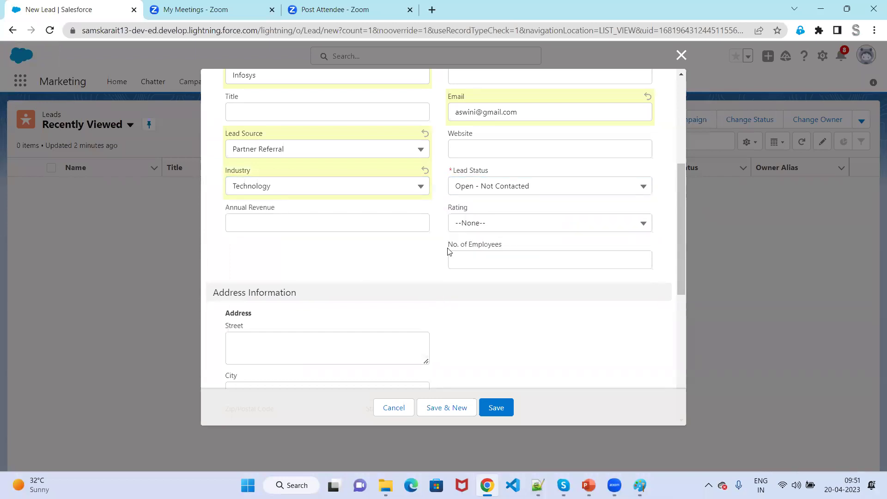
pyautogui.click(526, 232)
pyautogui.click(507, 267)
pyautogui.scroll(-1, 359, 251)
pyautogui.scroll(-2, 360, 251)
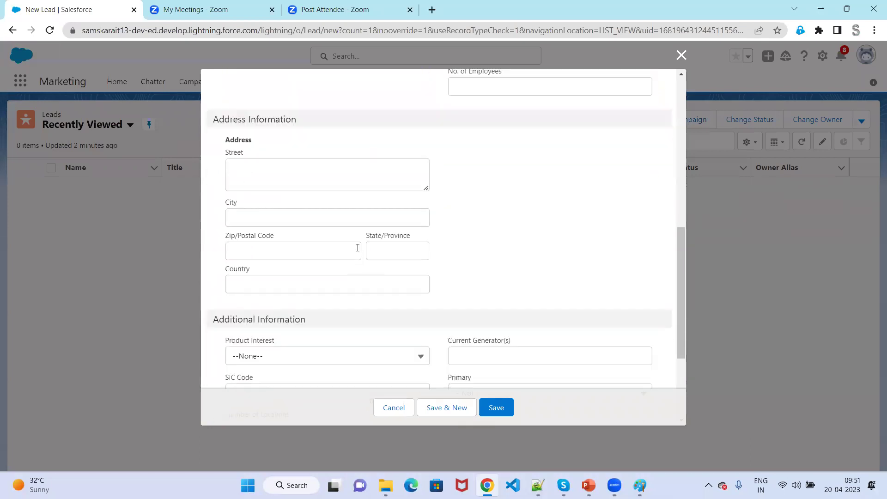
pyautogui.scroll(-2, 323, 250)
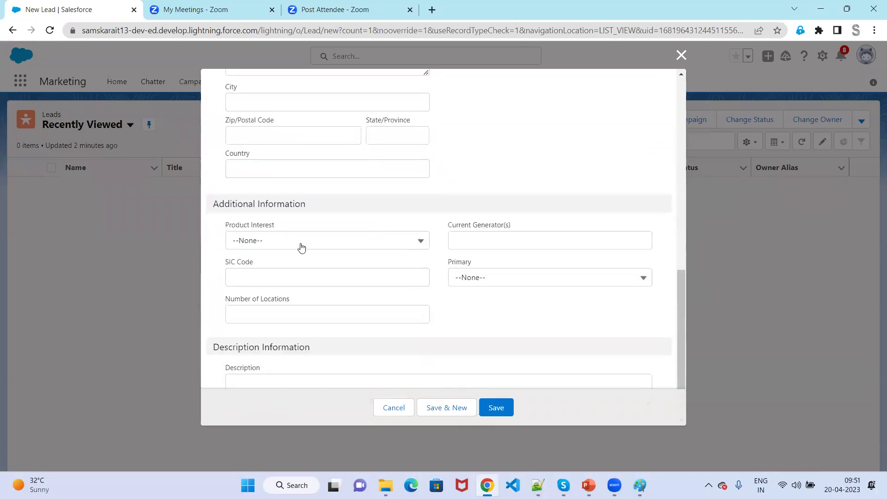
# Describe the lead as interested to learn Salesforce, correcting the 'intersted' misspelling.
pyautogui.click(301, 244)
pyautogui.click(532, 298)
pyautogui.scroll(-1, 531, 298)
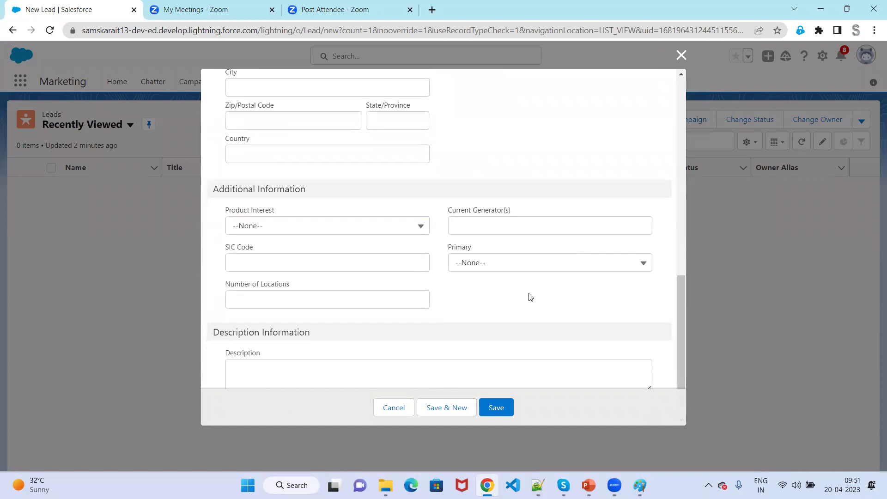
pyautogui.click(341, 344)
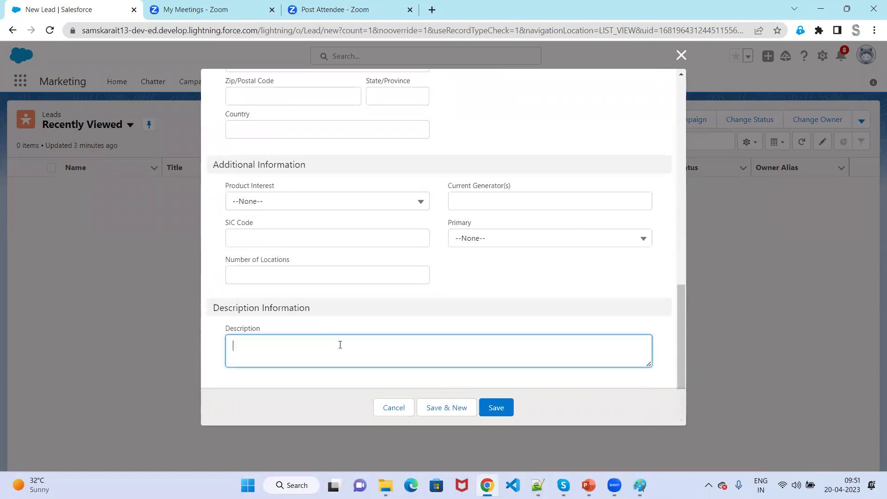
pyautogui.write('Aswini ')
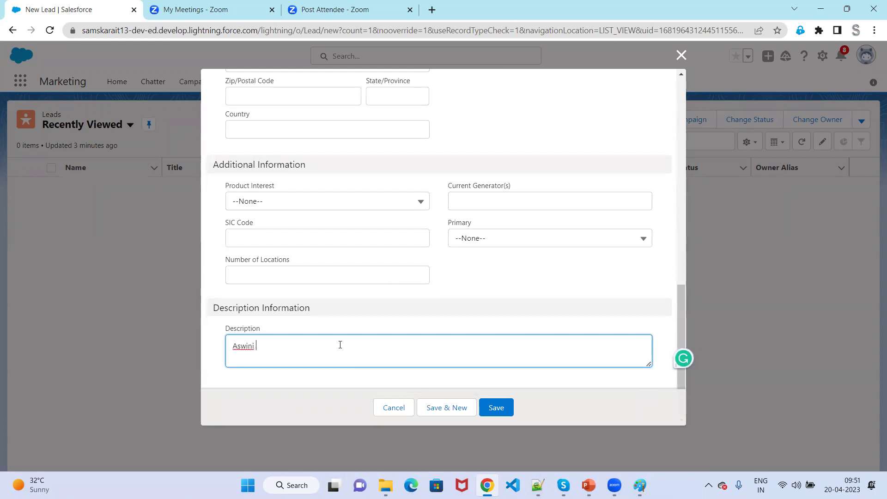
pyautogui.write('intersted to')
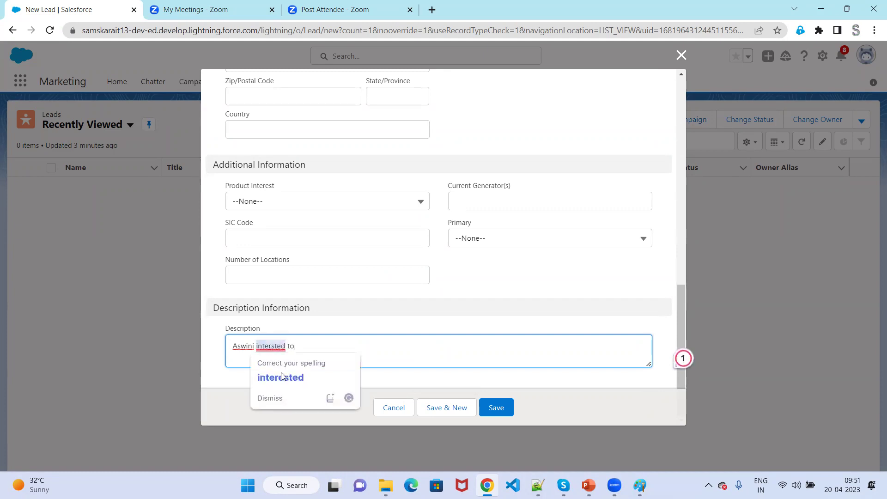
pyautogui.rightClick(270, 347)
pyautogui.press('Escape')
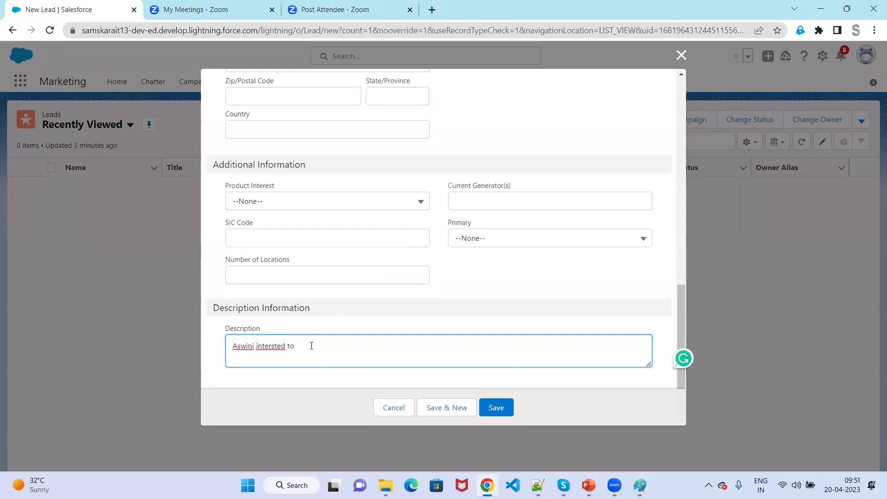
pyautogui.click(272, 347)
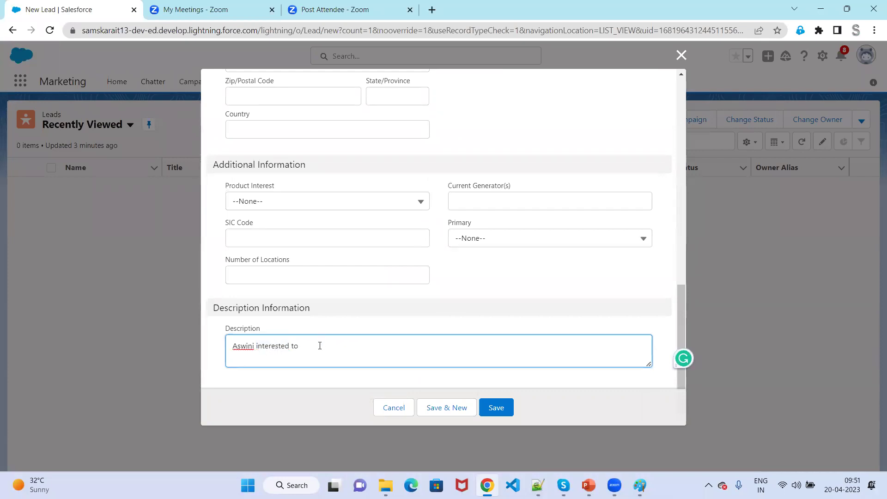
pyautogui.write('learn salesforce ')
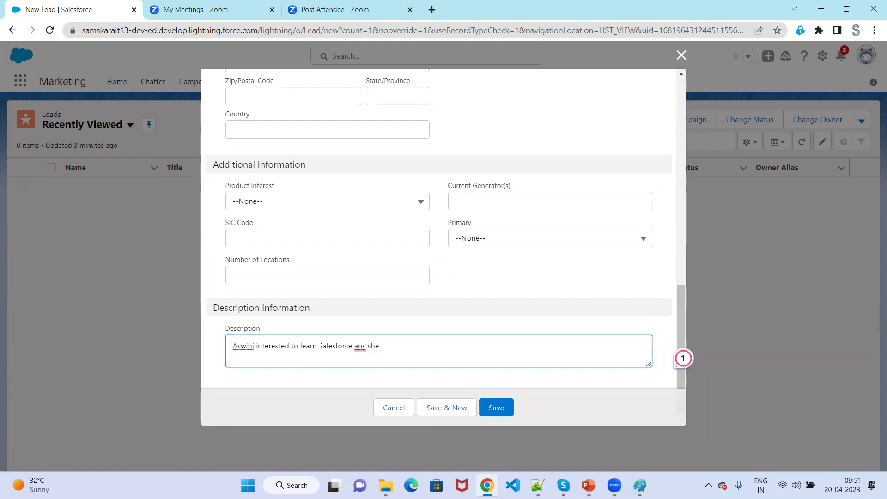
pyautogui.write('and she is dedicated.')
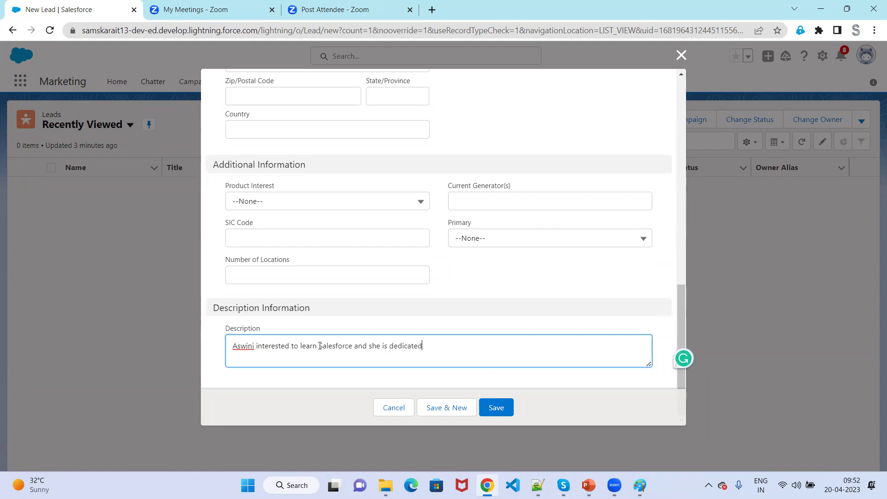
# Save the lead and check its Details: Infosys, Partner Referral, Technology, Hot, Open - Not Contacted.
pyautogui.click(502, 410)
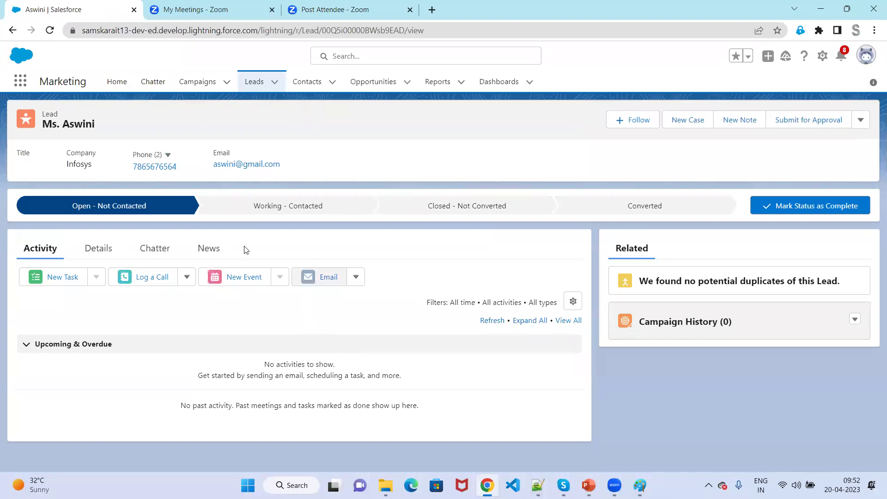
pyautogui.click(94, 250)
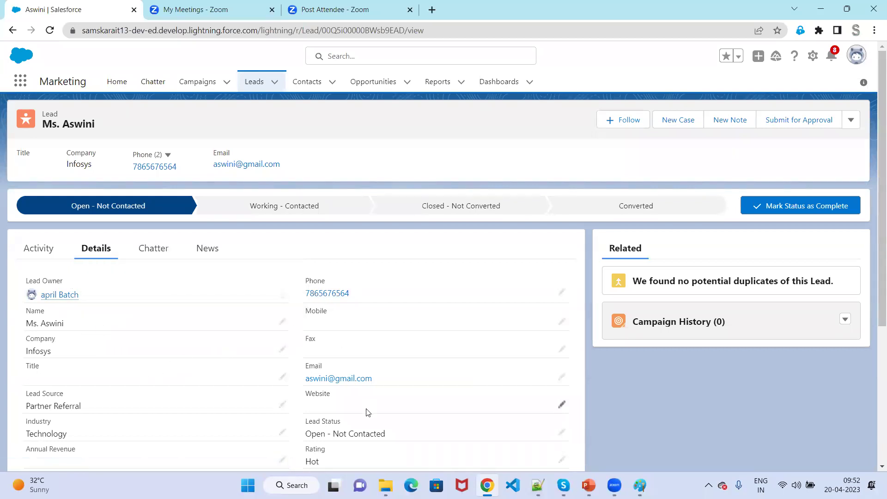
pyautogui.scroll(-3, 122, 405)
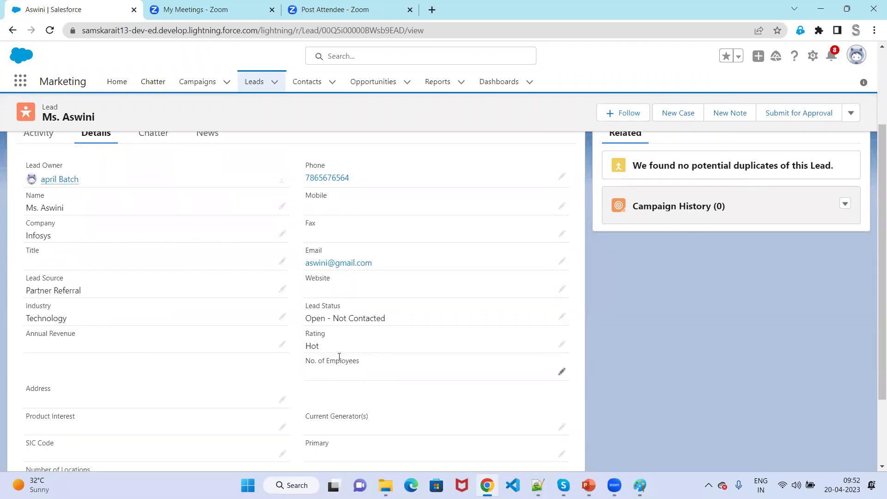
pyautogui.scroll(-2, 338, 365)
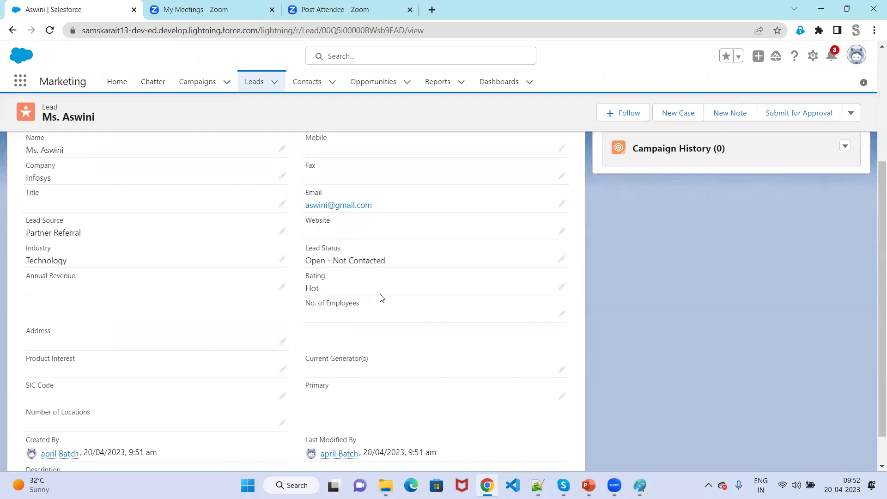
pyautogui.scroll(-1, 297, 375)
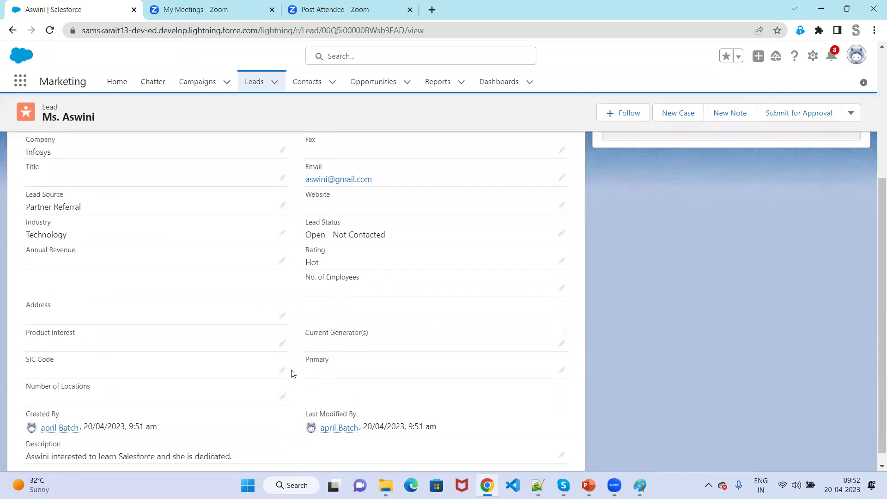
pyautogui.scroll(5, 292, 374)
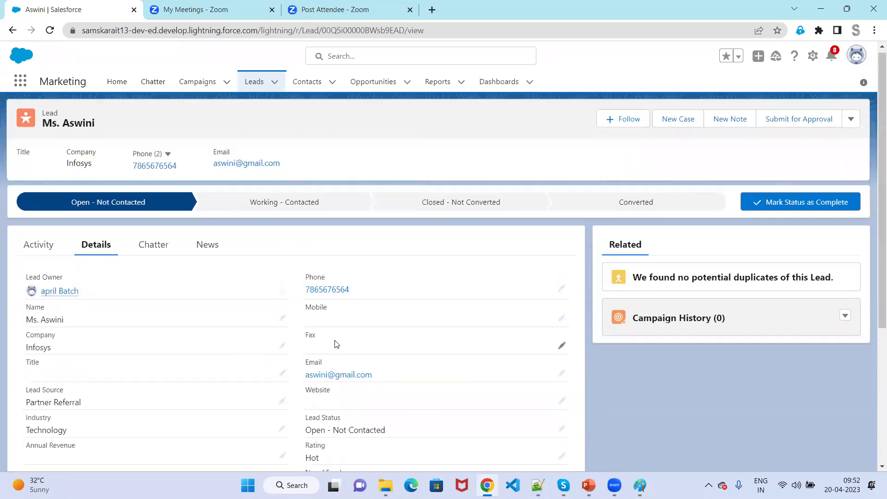
pyautogui.scroll(-4, 335, 344)
pyautogui.scroll(3, 188, 333)
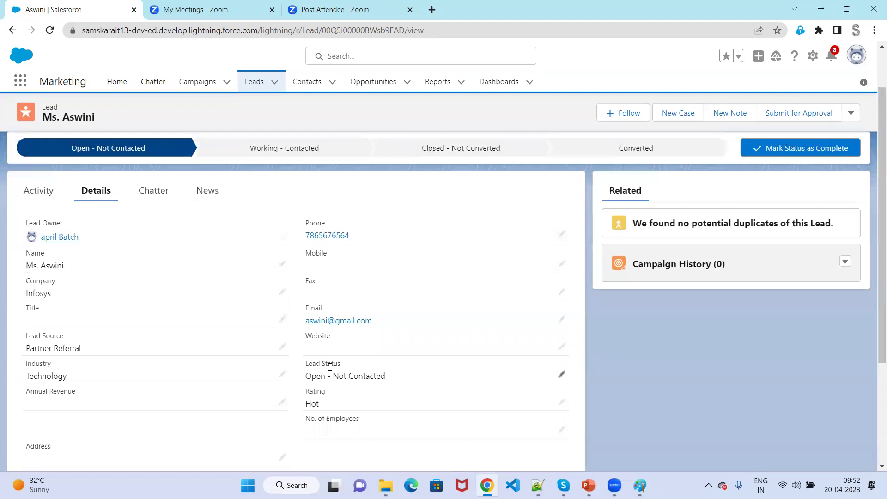
pyautogui.scroll(-1, 330, 367)
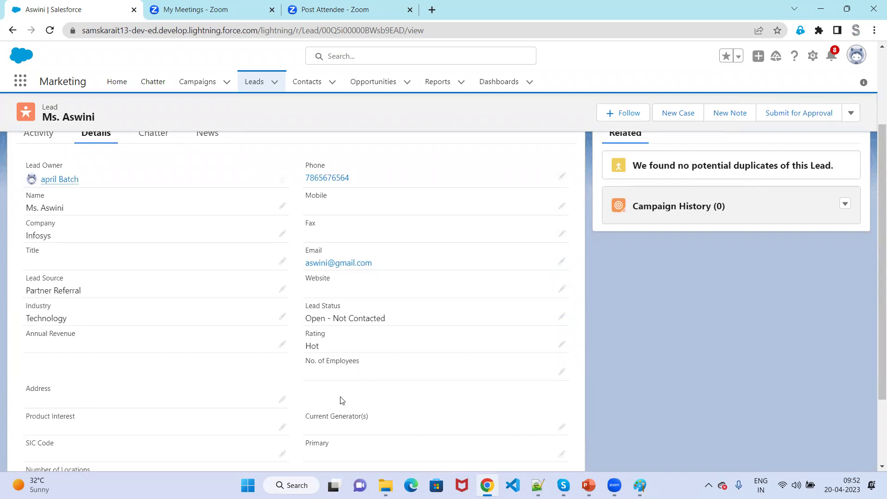
pyautogui.scroll(-1, 267, 430)
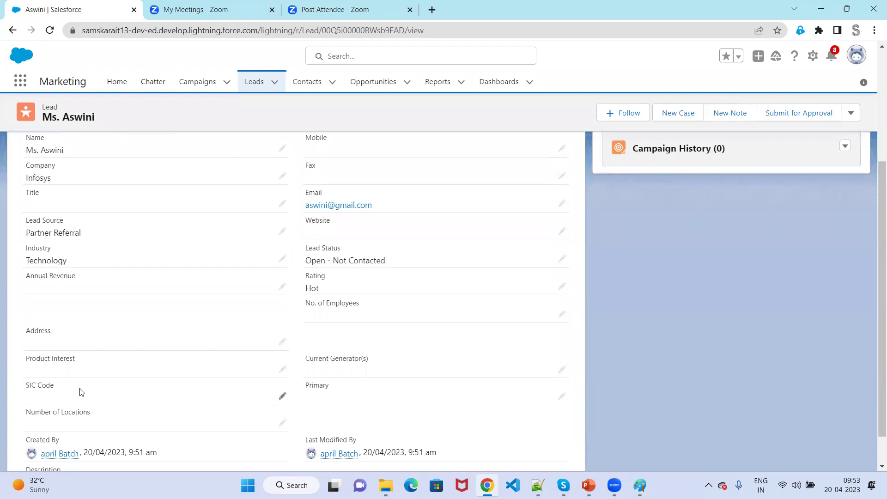
pyautogui.scroll(5, 79, 392)
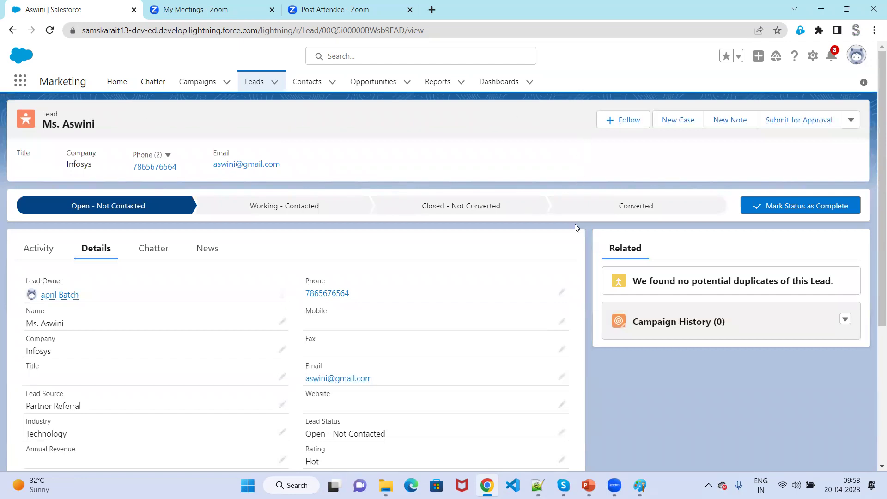
# Highlight the 'Leads Tab' and 'New Button on Leads tab' note lines, then minimize Notepad++.
pyautogui.moveTo(485, 473)
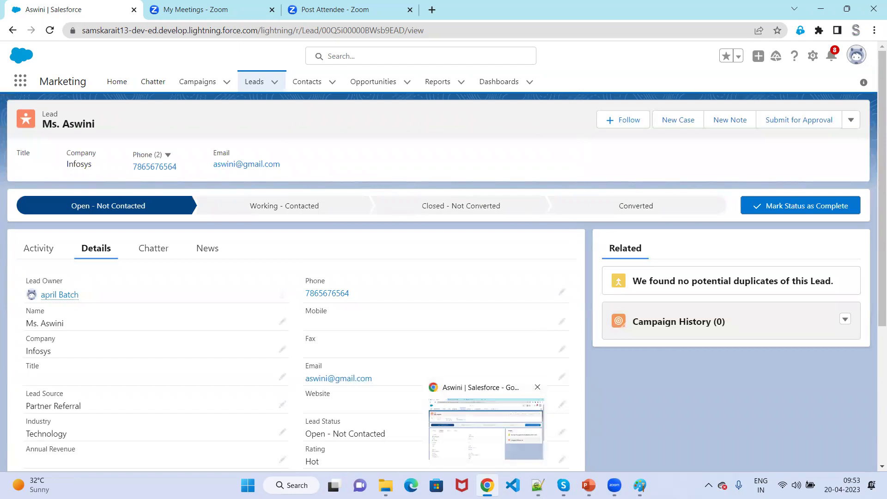
pyautogui.click(538, 485)
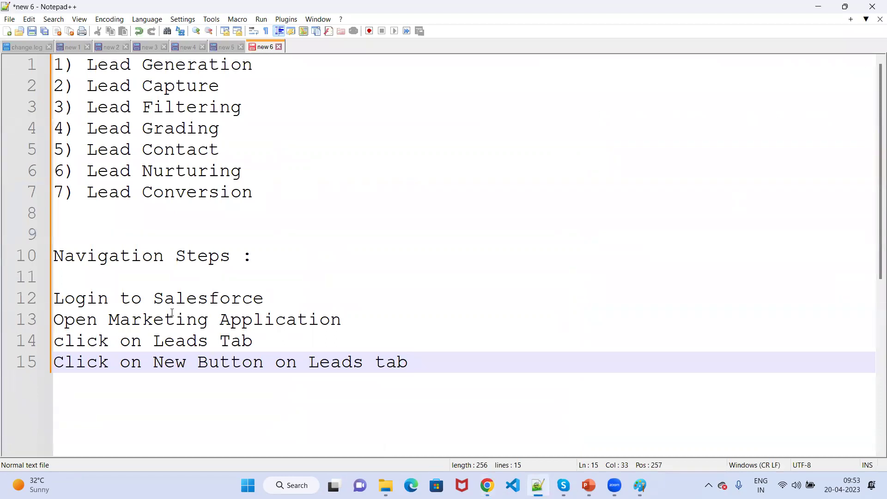
pyautogui.moveTo(108, 319); pyautogui.dragTo(379, 317)
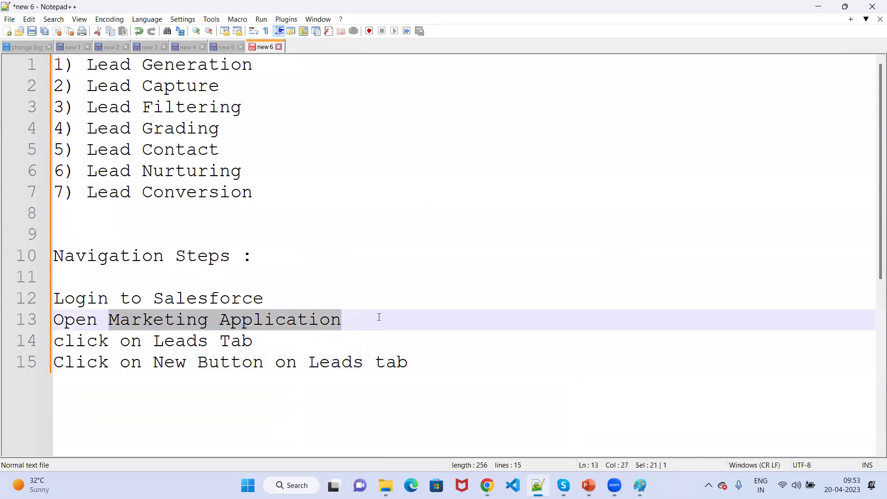
pyautogui.moveTo(133, 341); pyautogui.dragTo(275, 341)
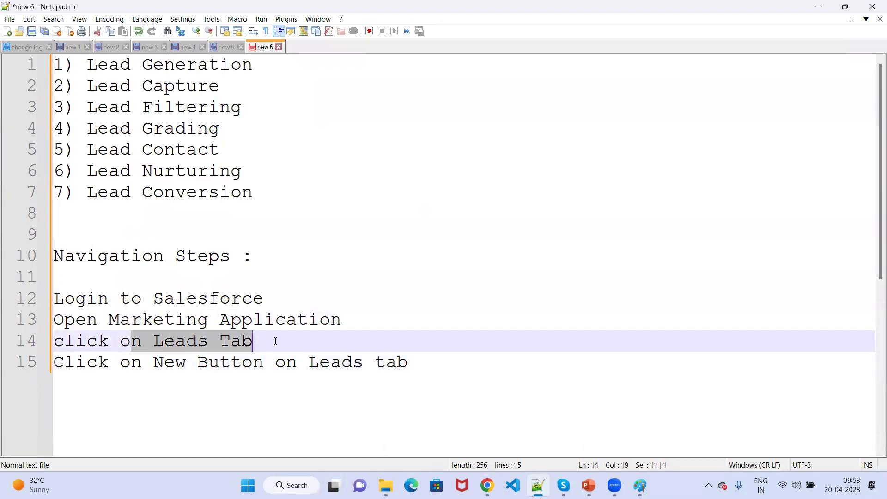
pyautogui.moveTo(144, 363); pyautogui.dragTo(432, 364)
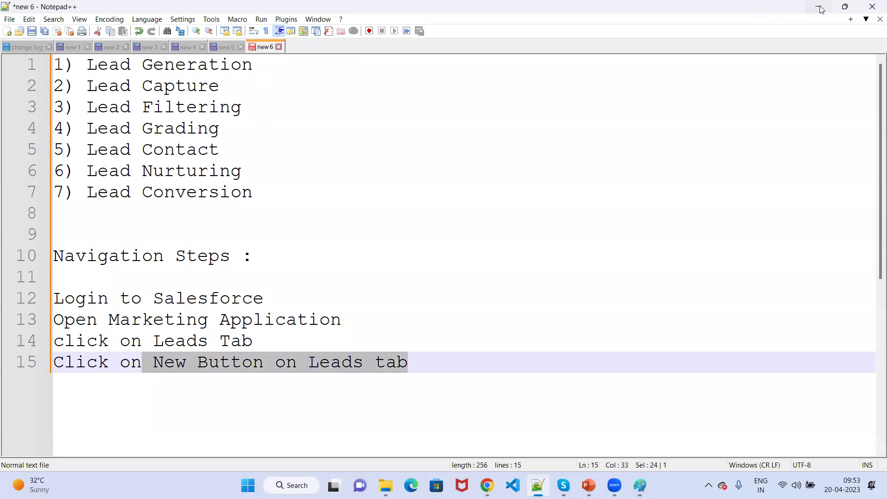
pyautogui.click(818, 6)
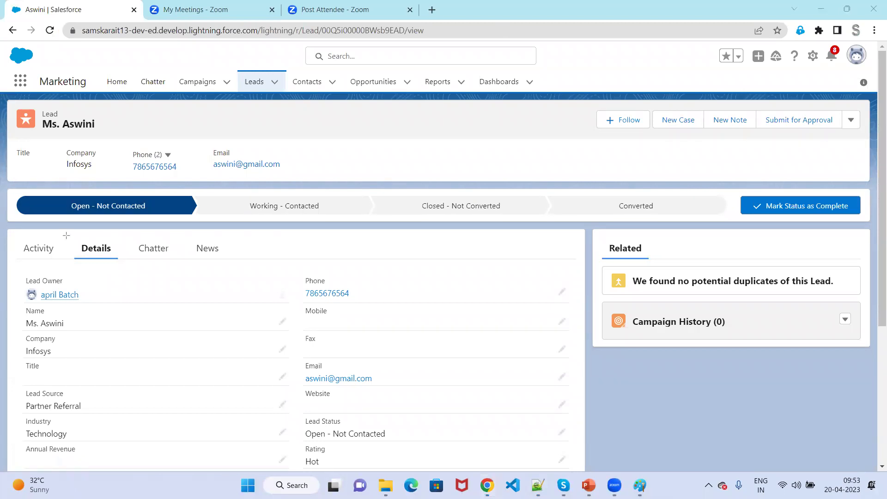
pyautogui.moveTo(72, 237)
pyautogui.mouseDown()
pyautogui.moveTo(100, 254)
pyautogui.moveTo(234, 255)
pyautogui.mouseUp()
pyautogui.moveTo(15, 241); pyautogui.dragTo(66, 262)
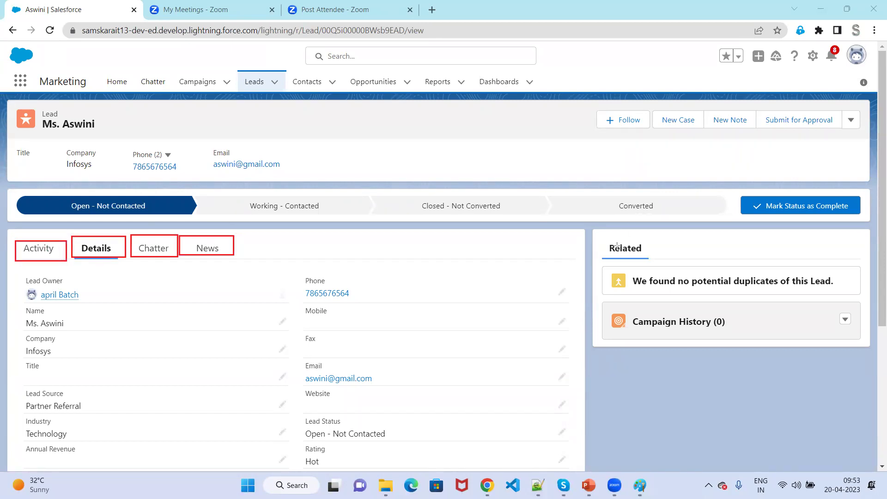
pyautogui.moveTo(598, 237); pyautogui.dragTo(649, 261)
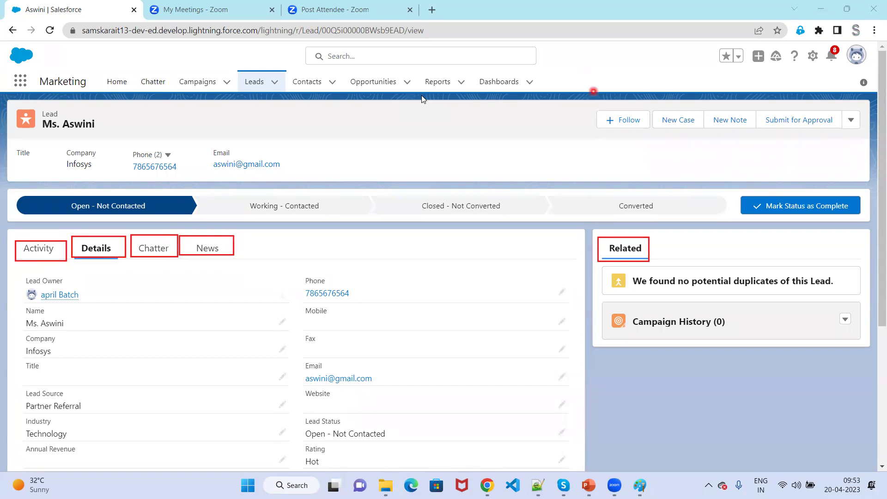
pyautogui.press('e')
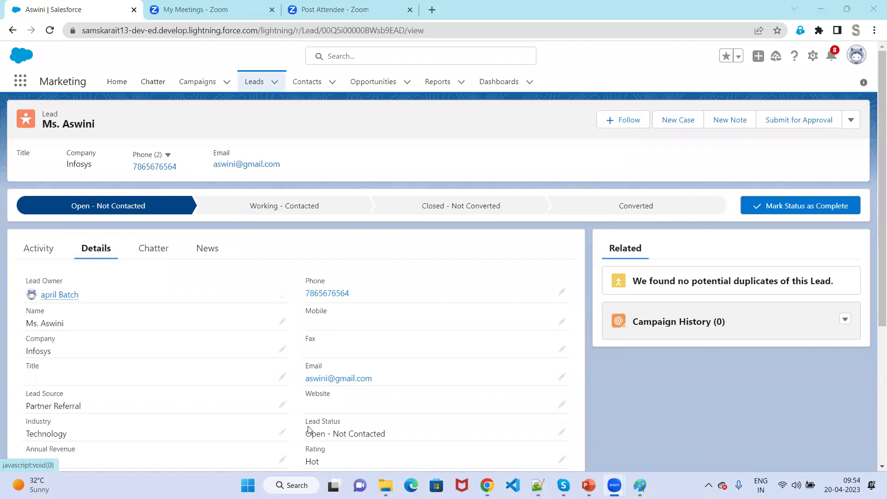
pyautogui.scroll(-3, 305, 428)
pyautogui.scroll(-1, 278, 426)
pyautogui.scroll(3, 252, 423)
pyautogui.scroll(1, 249, 424)
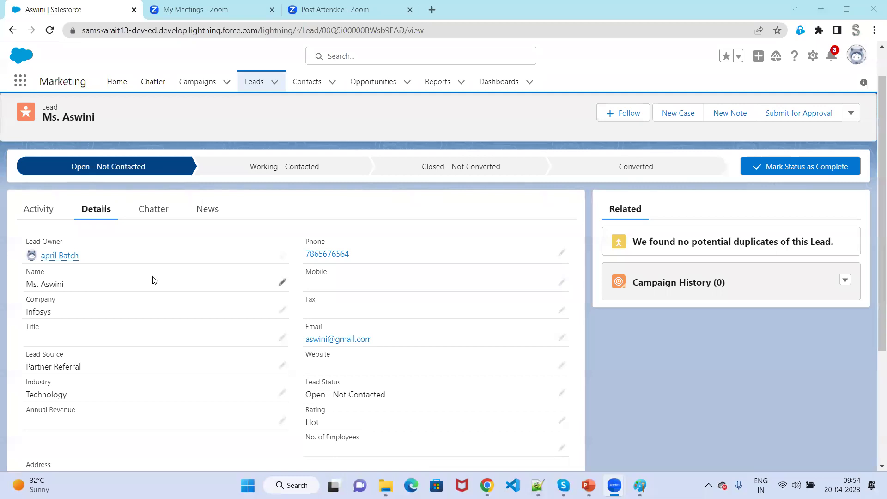
# Show the lead's Activity timeline and open a new Log a Call panel.
pyautogui.click(39, 209)
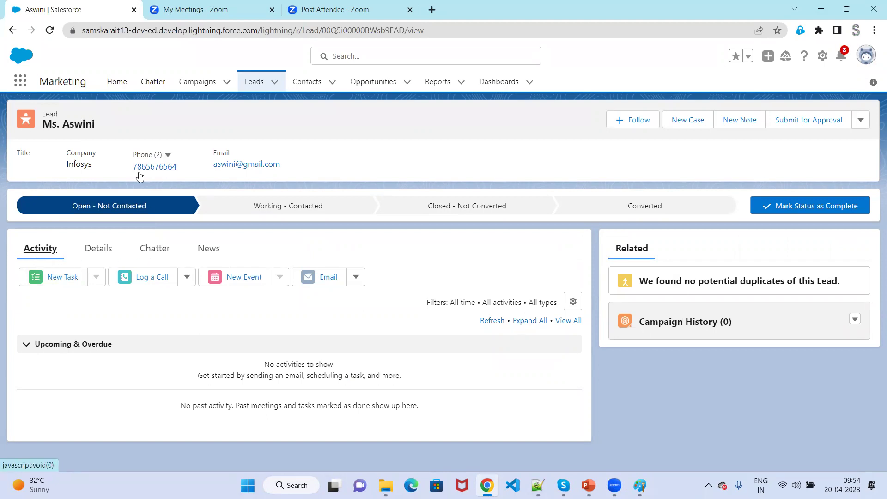
pyautogui.click(148, 279)
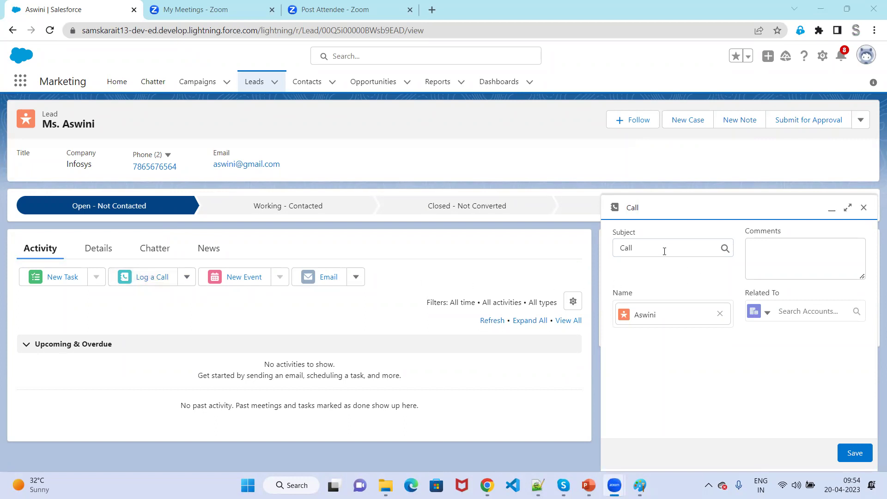
# Comment the call 'Providing more information about the Training' and save it to the timeline.
pyautogui.click(814, 257)
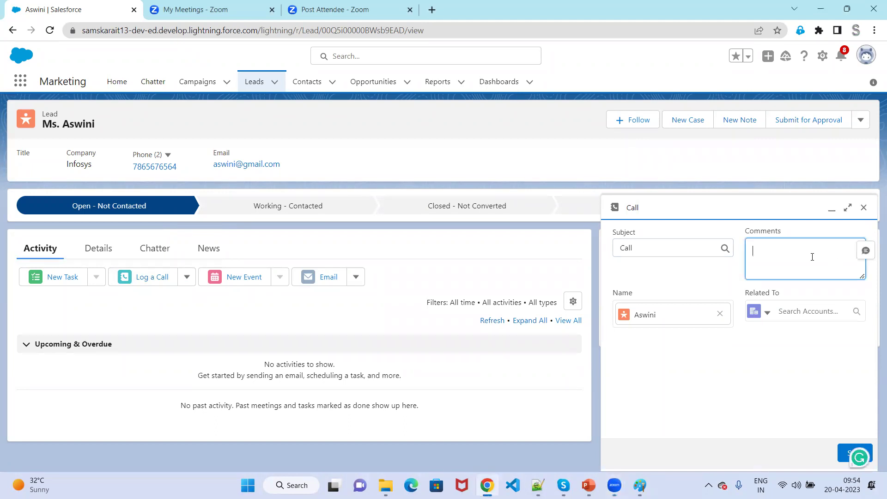
pyautogui.write('Giving')
pyautogui.write('formation')
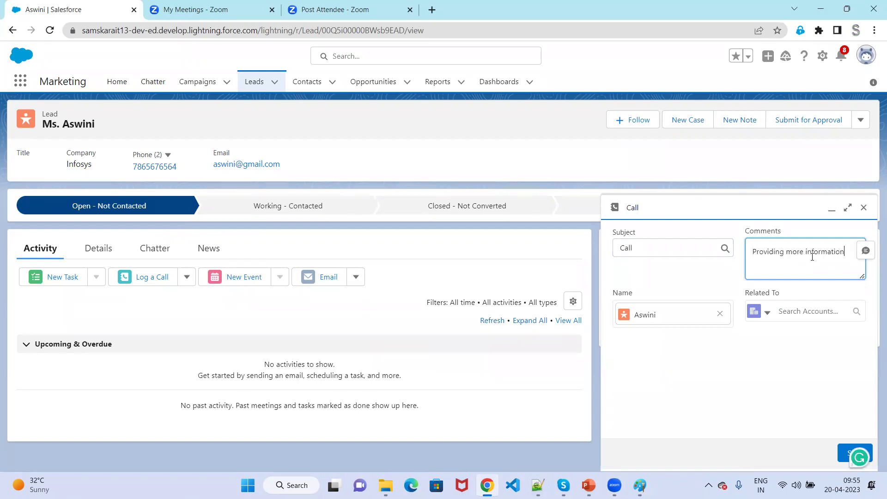
pyautogui.write(' about the Training')
pyautogui.click(848, 454)
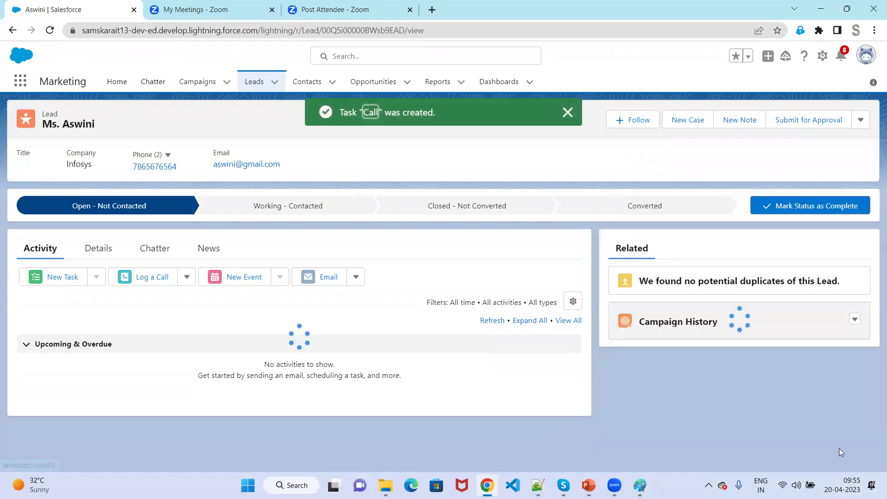
pyautogui.scroll(-1, 165, 388)
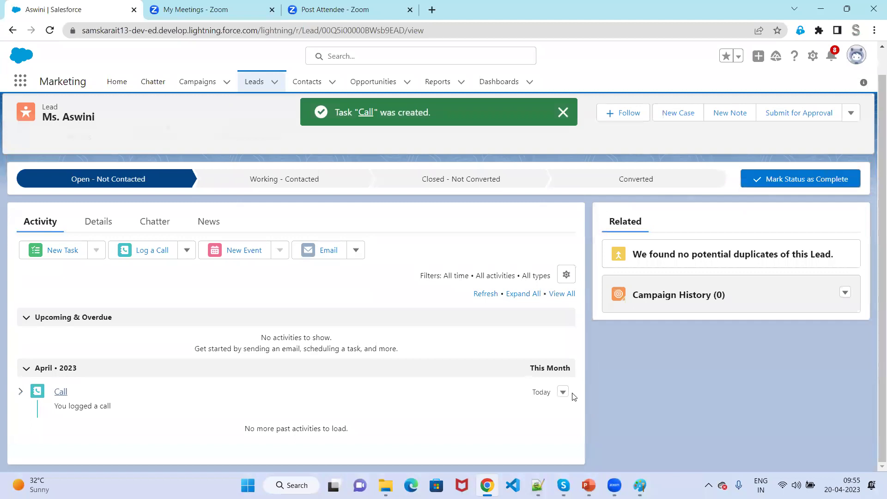
# Expand the logged Call activity's description, then start a new email to the lead.
pyautogui.click(21, 392)
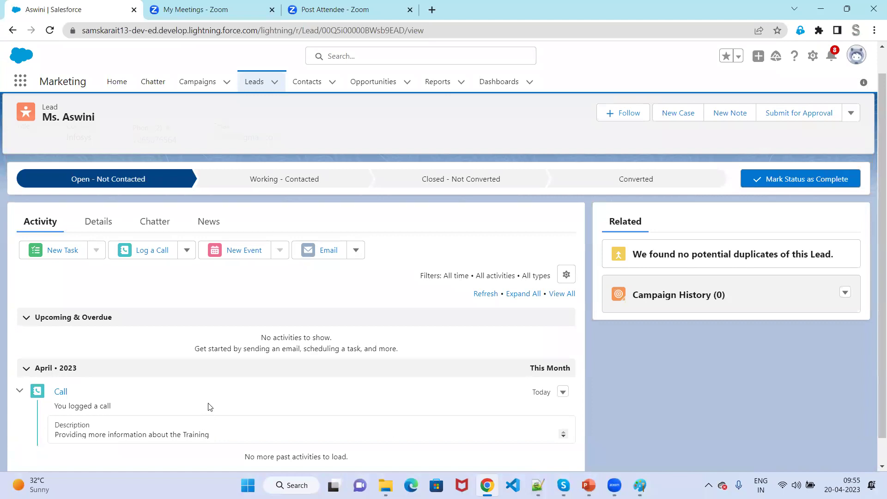
pyautogui.click(327, 250)
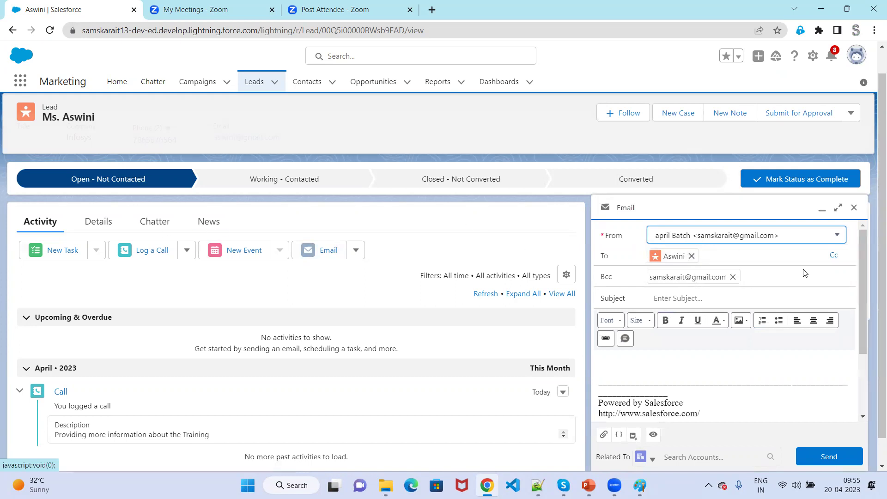
# Replace the lead recipient in To with a different e-mail address.
pyautogui.click(691, 257)
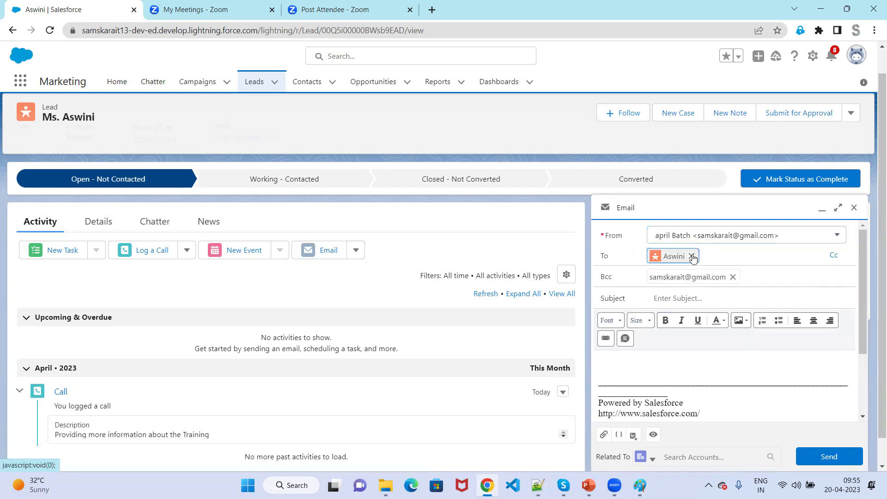
pyautogui.click(693, 252)
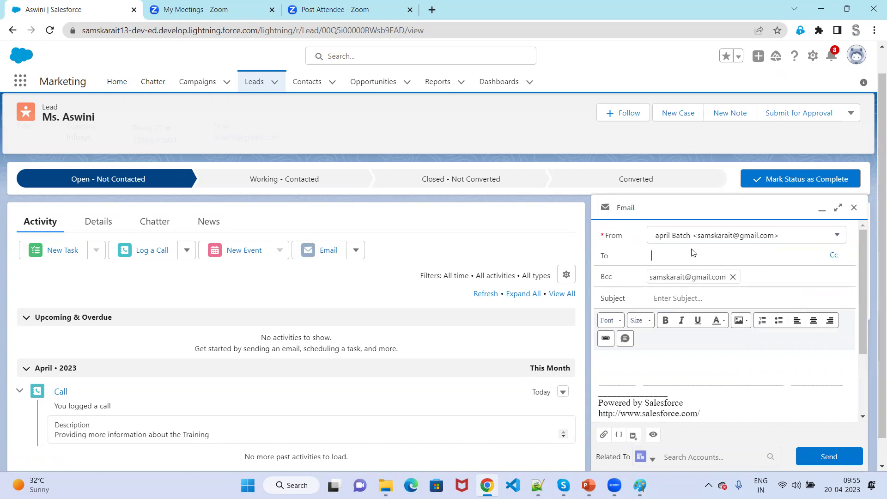
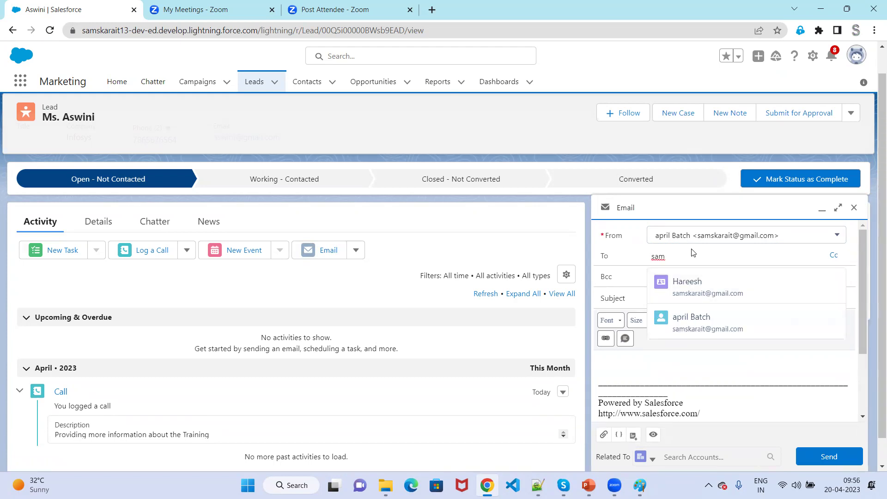
pyautogui.click(620, 352)
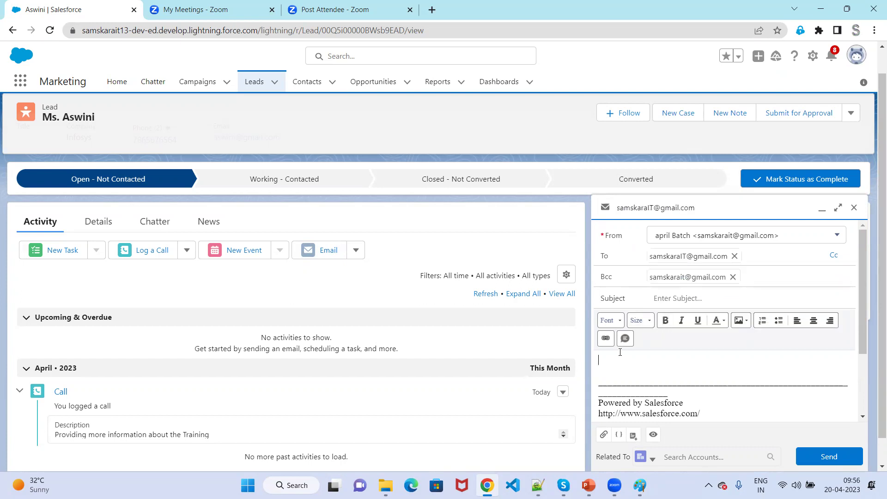
pyautogui.scroll(-2, 624, 375)
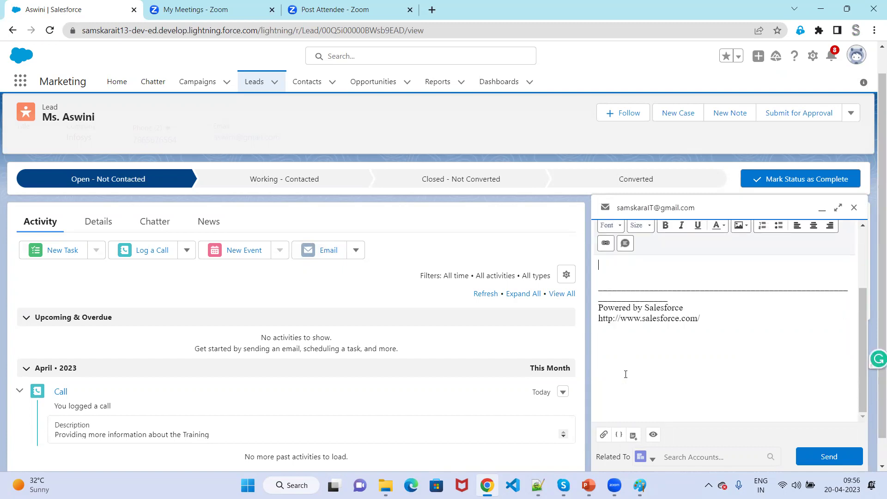
# Greet the lead and announce tomorrow's new batch from 7 pm to 9 pm.
pyautogui.write('H')
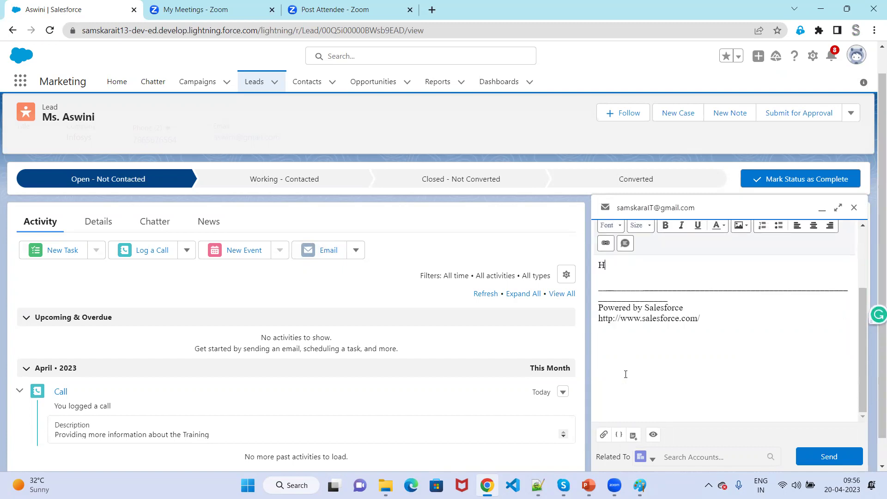
pyautogui.write('i Asw')
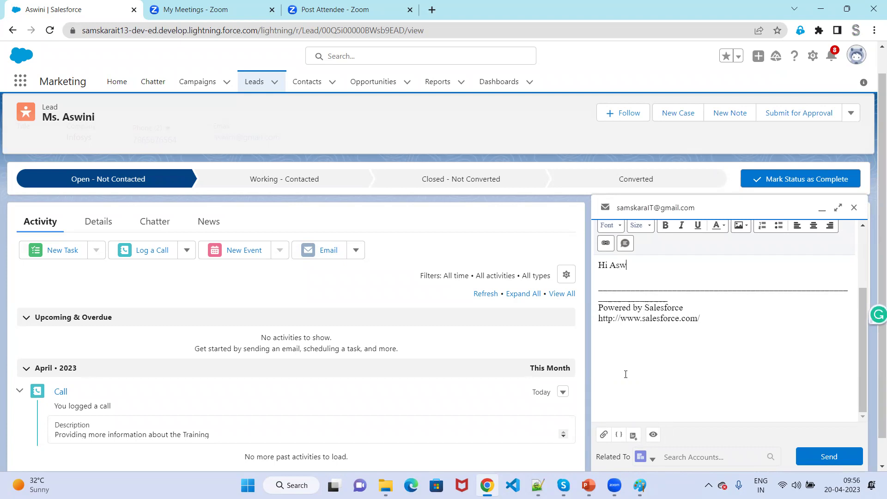
pyautogui.write('ini,')
pyautogui.press('Return')
pyautogui.press('Return')
pyautogui.write('Tomo')
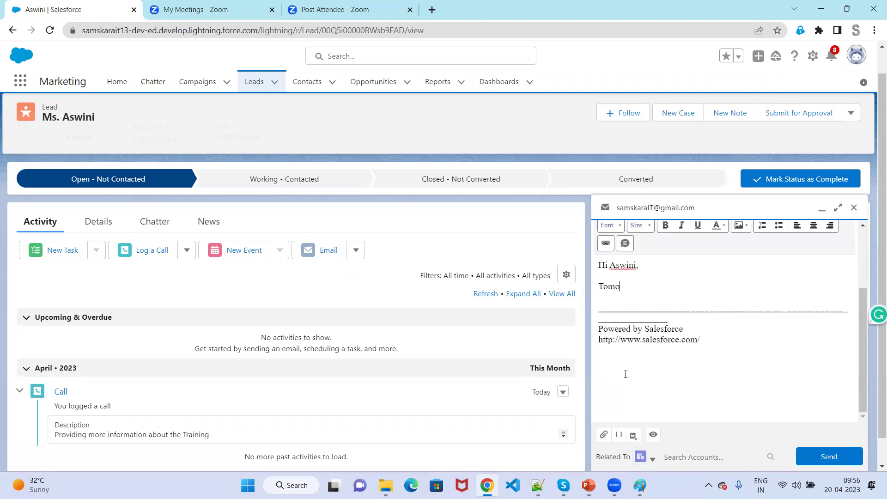
pyautogui.write('rrow we are plan')
pyautogui.write('ning to')
pyautogui.press('BackSpace')
pyautogui.press('BackSpace')
pyautogui.write('new')
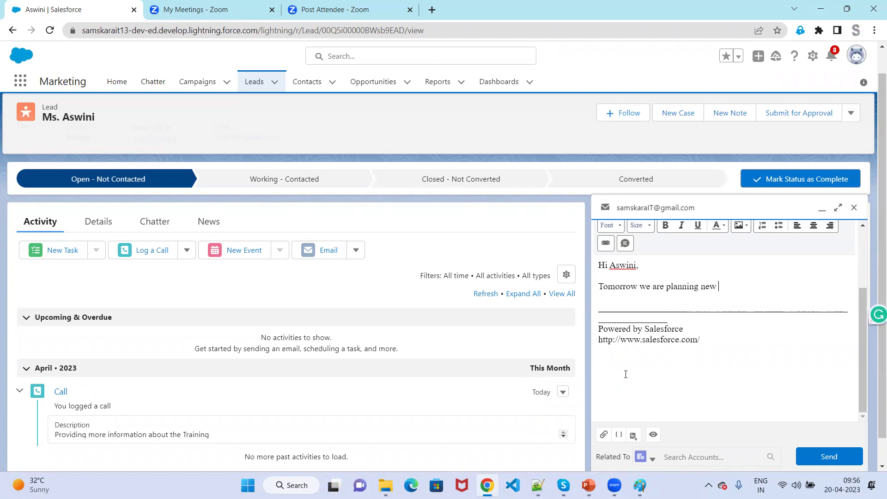
pyautogui.write(' Batch from 7 p')
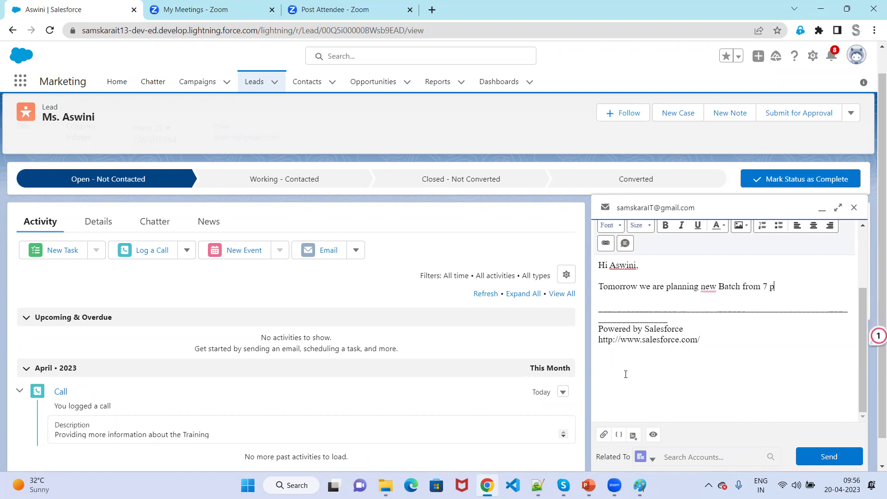
pyautogui.write('m to 9 pm.')
# Close the email body with 'Thank you,' and the sender's signature.
pyautogui.press('Return')
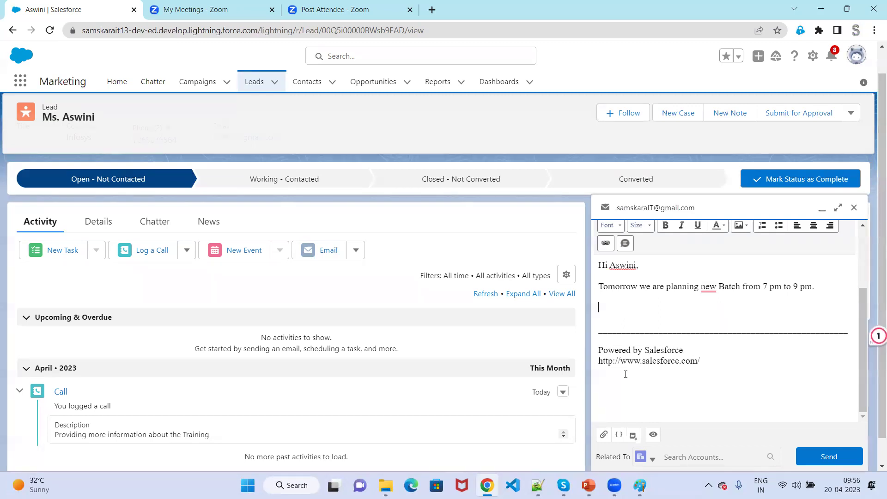
pyautogui.write('Thank you,')
pyautogui.press('Return')
pyautogui.write('Swapna')
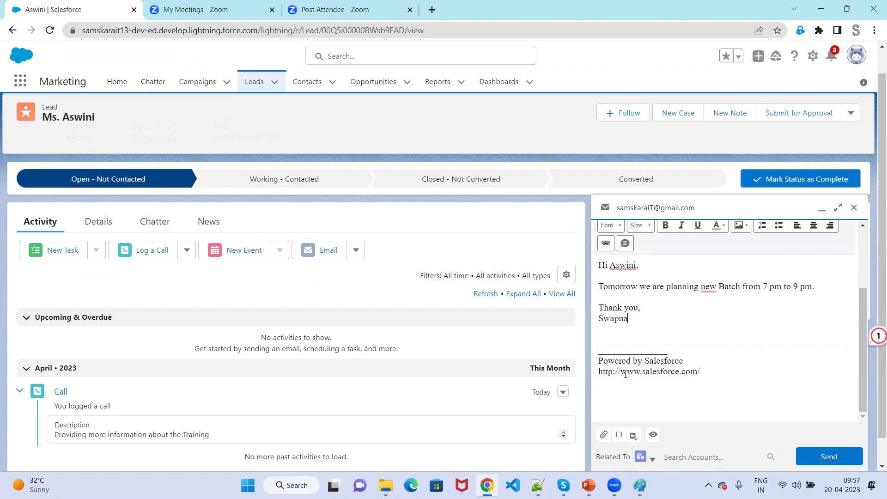
pyautogui.write('F')
pyautogui.press('BackSpace')
pyautogui.write('Salesforce')
# Send the batch-announcement email from the composer.
pyautogui.click(840, 458)
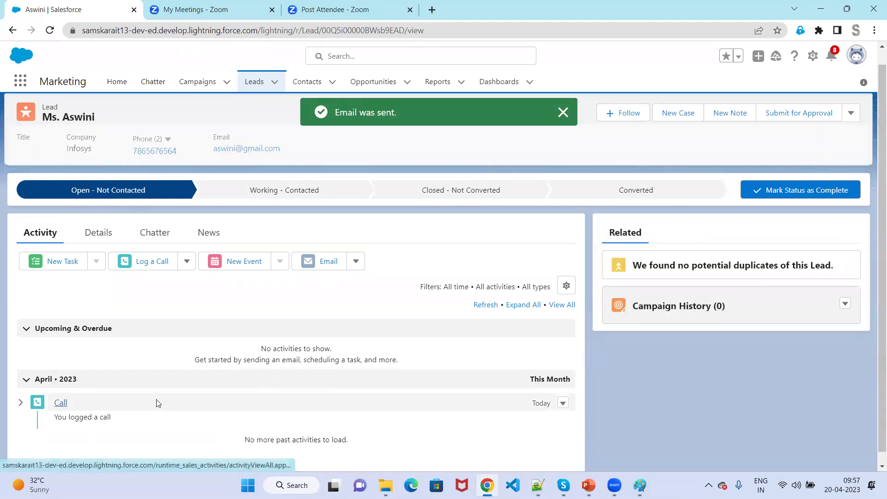
pyautogui.scroll(-1, 157, 403)
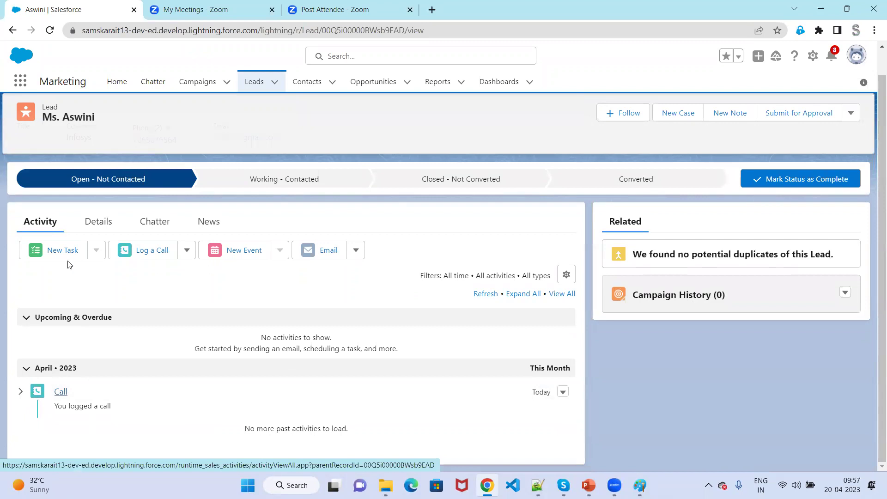
# Create a new task with subject Email, due 20/04/2023.
pyautogui.click(46, 252)
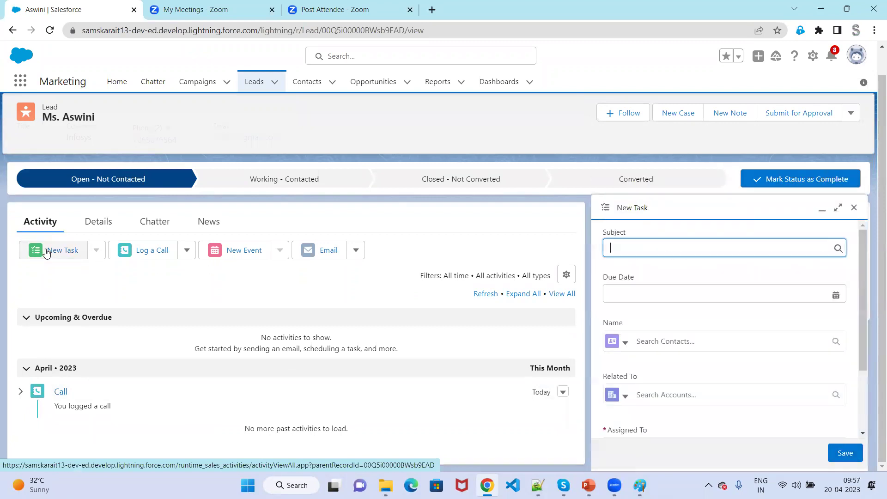
pyautogui.click(751, 244)
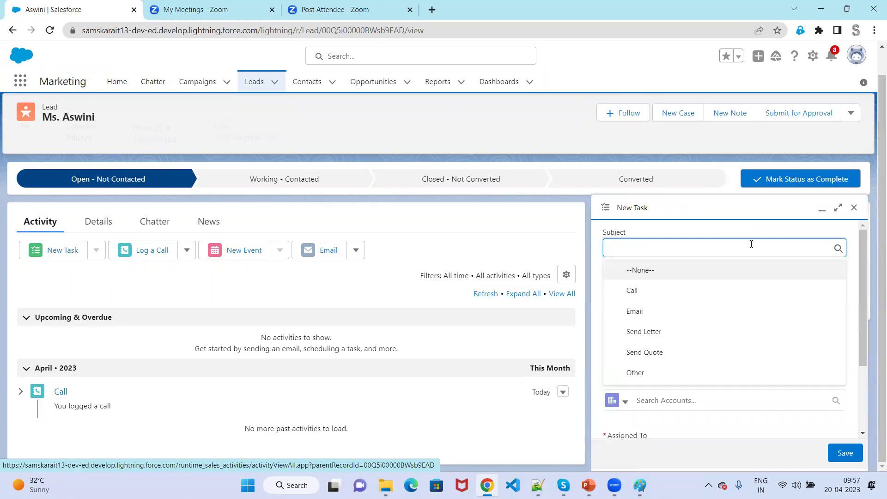
pyautogui.click(690, 310)
pyautogui.click(684, 288)
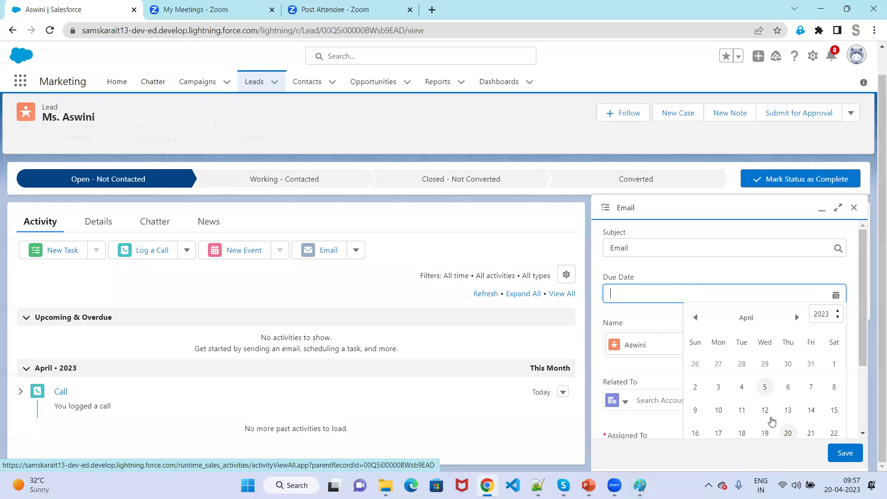
pyautogui.click(789, 435)
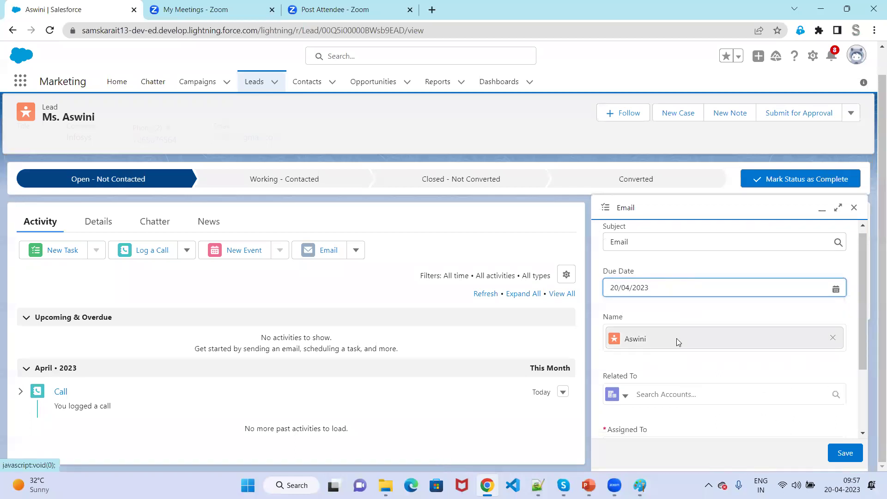
pyautogui.click(845, 453)
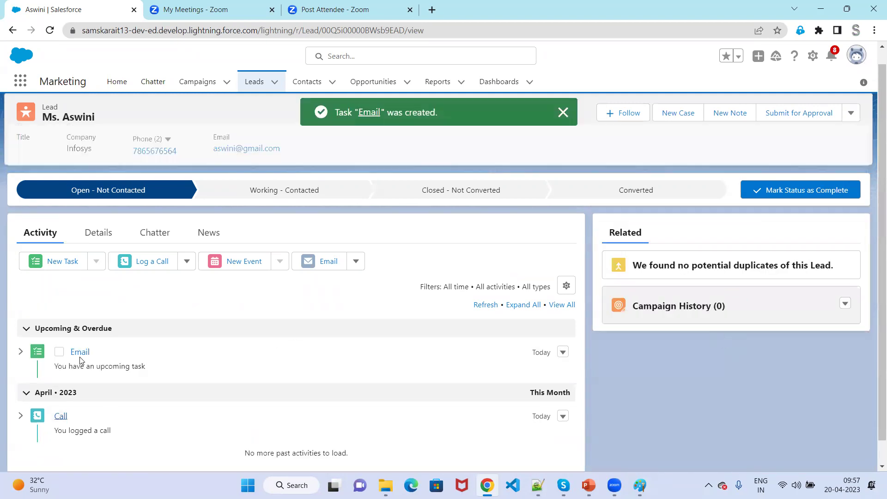
# Create a Call task due 21/04/2023 and review it in the activity list.
pyautogui.click(57, 261)
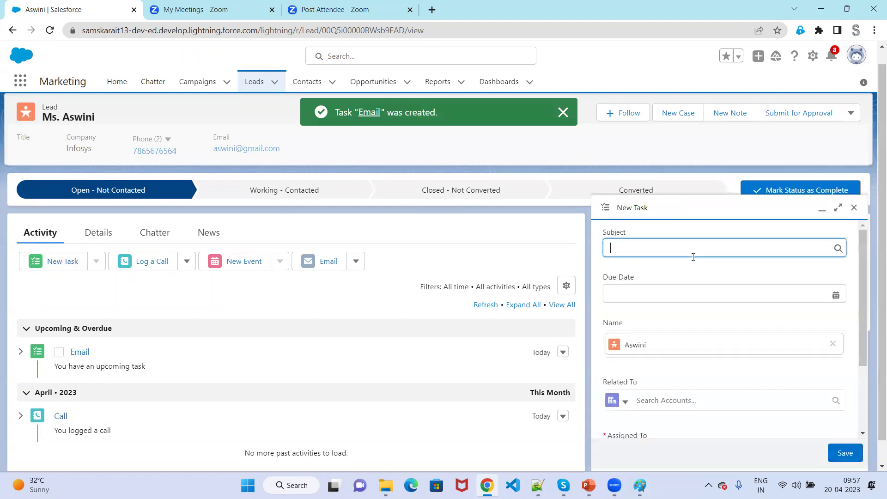
pyautogui.click(688, 250)
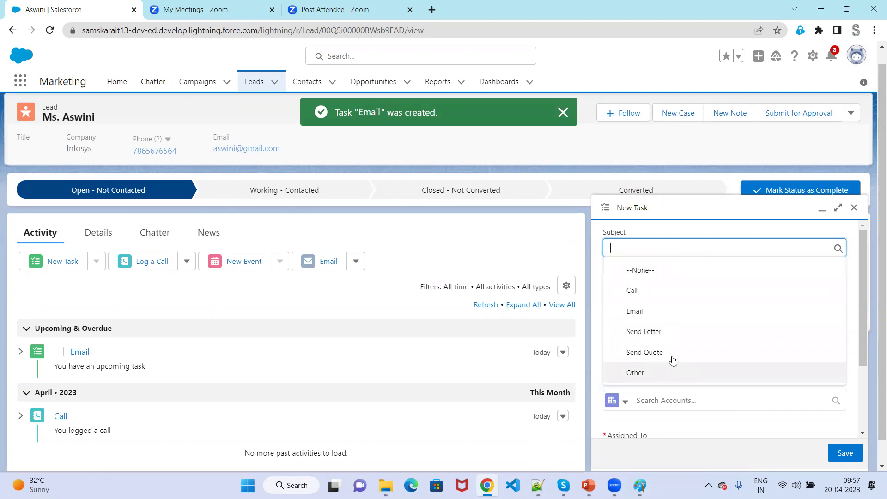
pyautogui.click(664, 295)
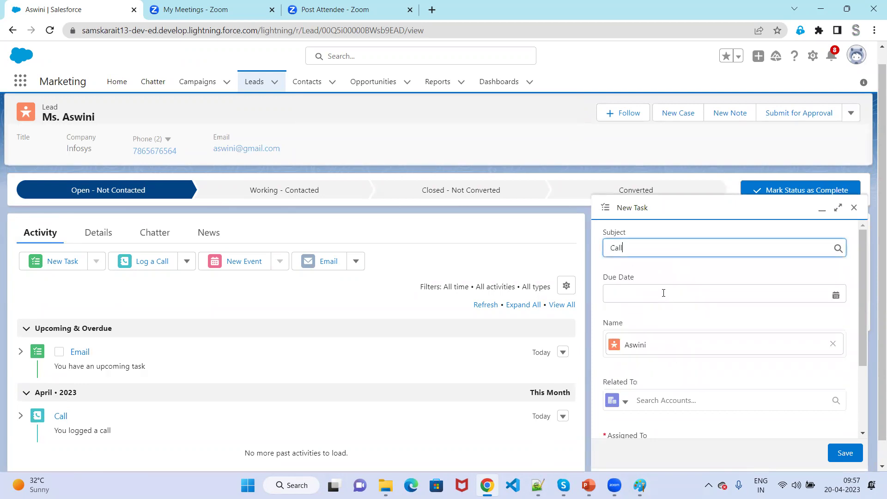
pyautogui.click(664, 293)
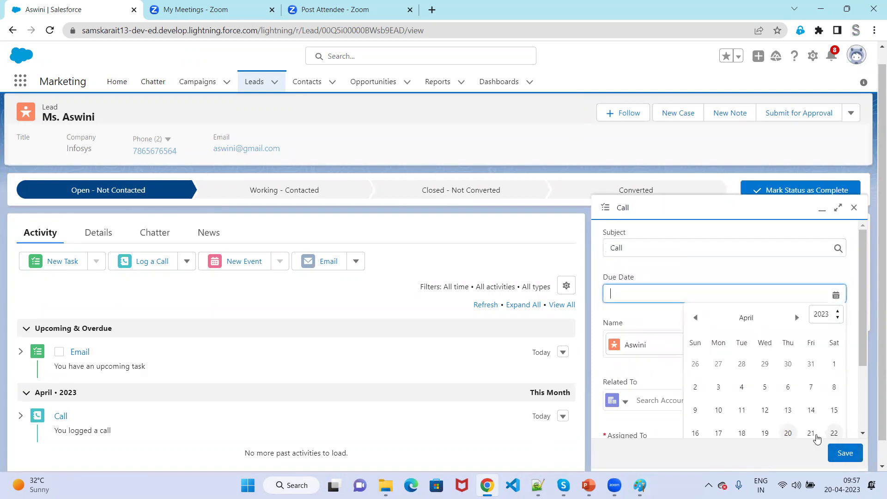
pyautogui.click(811, 434)
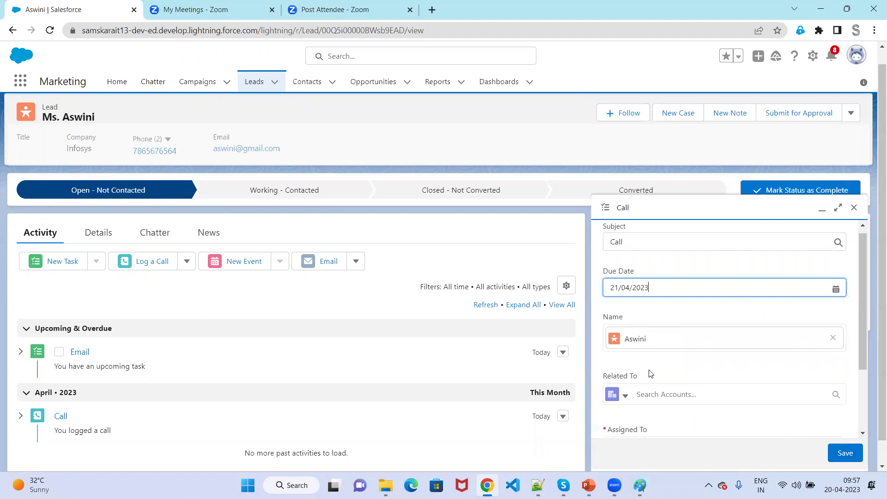
pyautogui.click(846, 457)
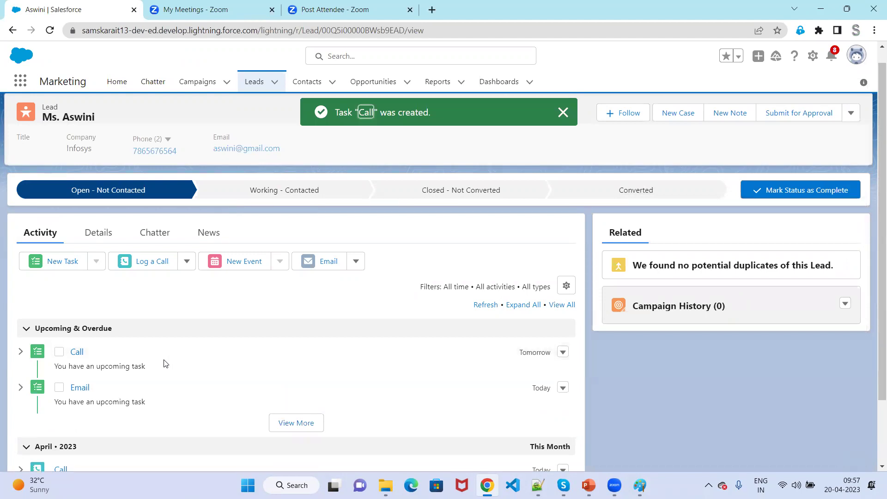
pyautogui.scroll(-2, 166, 363)
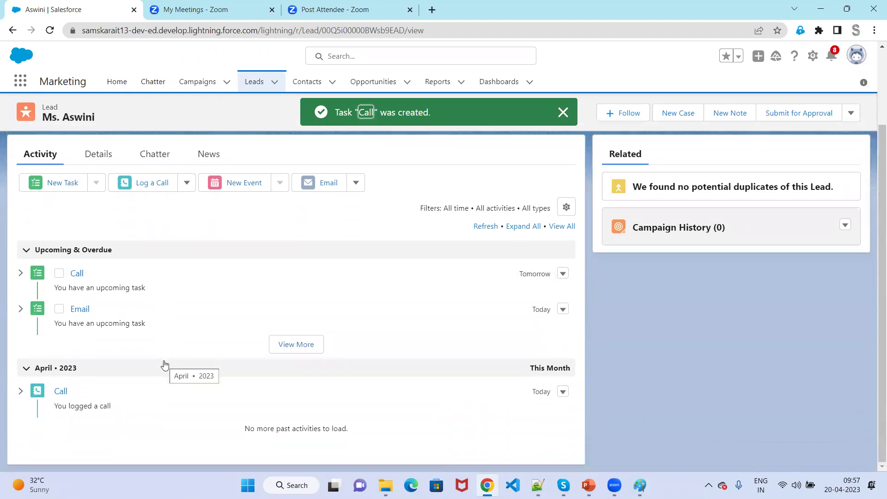
pyautogui.scroll(2, 164, 365)
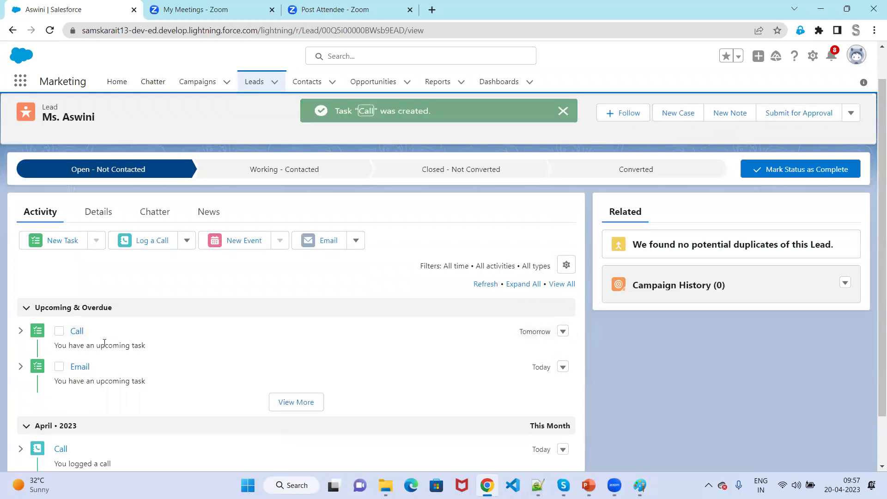
pyautogui.scroll(1, 125, 326)
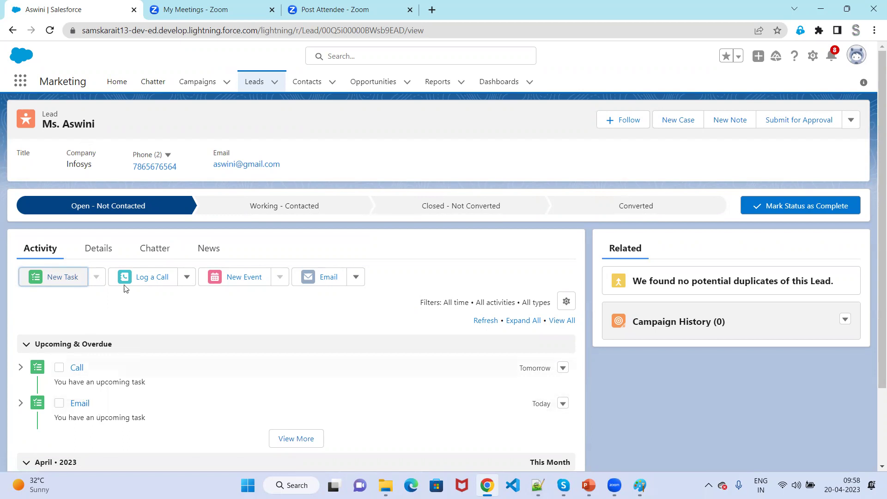
# Browse the lead's Chatter and News, dismiss the Twitter sign-in, then view Details.
pyautogui.click(151, 249)
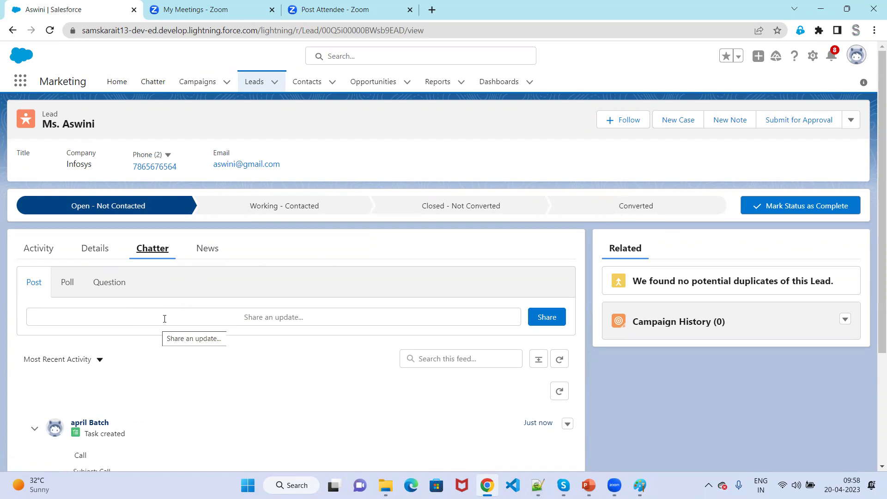
pyautogui.click(199, 249)
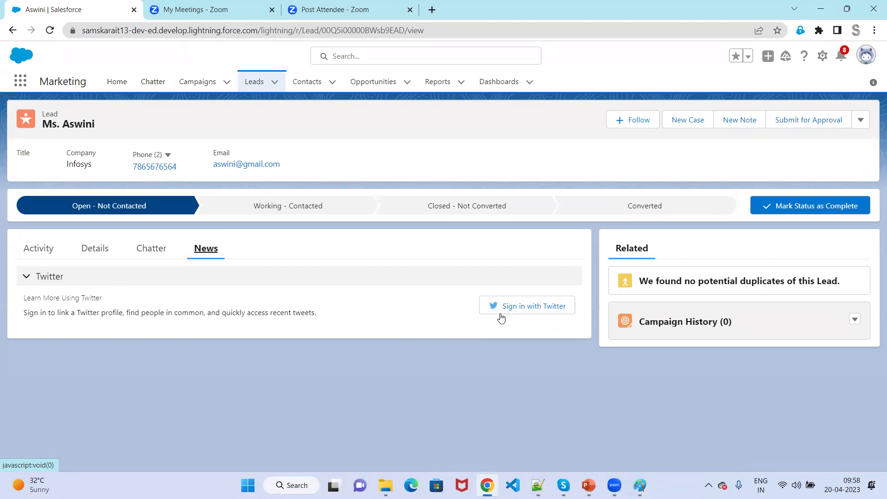
pyautogui.click(518, 310)
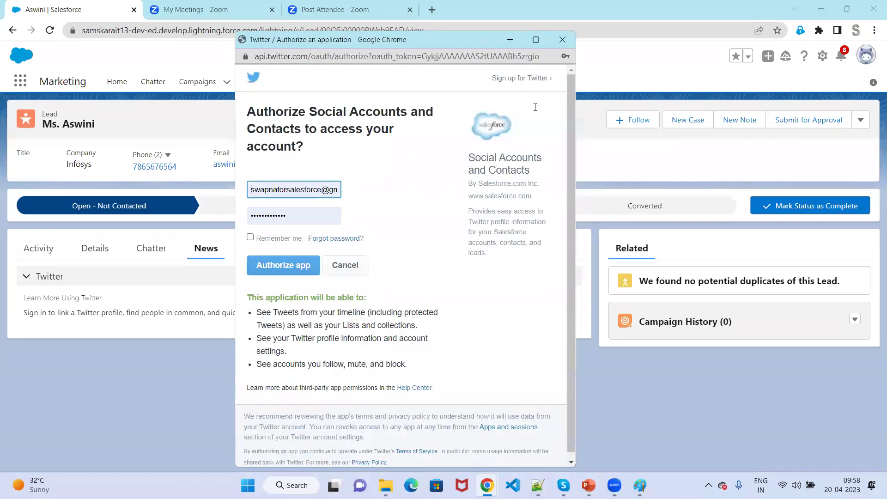
pyautogui.click(562, 39)
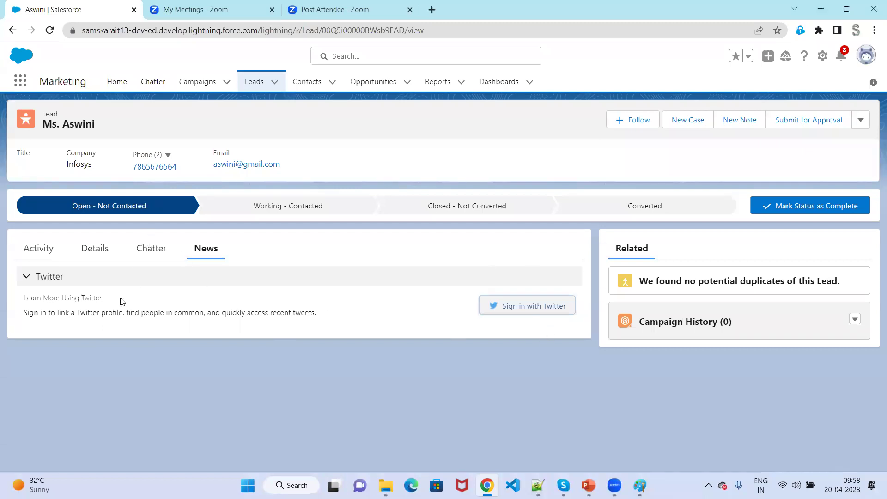
pyautogui.click(100, 252)
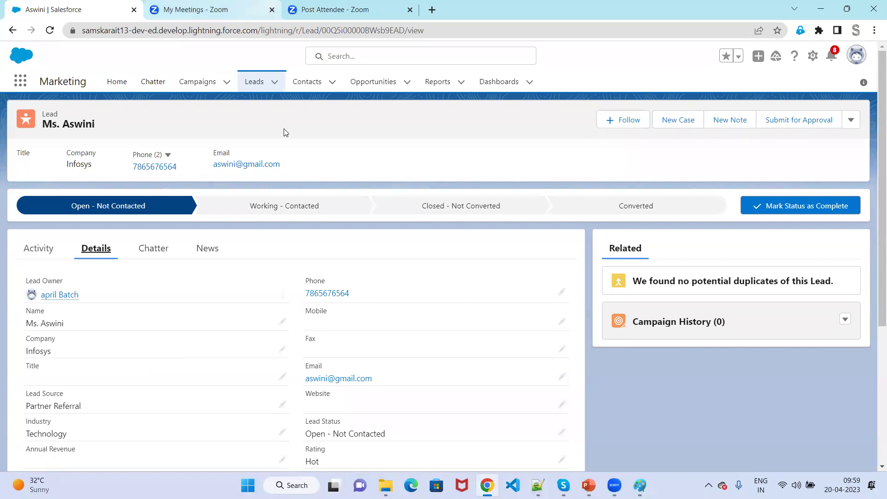
# Insert a 'lead cycle' heading on a new first line of the notes, then return to Salesforce.
pyautogui.click(538, 486)
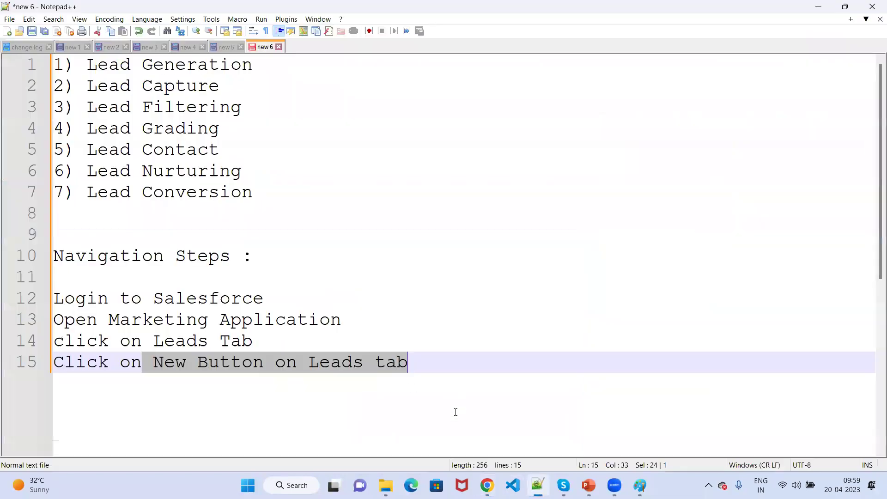
pyautogui.click(56, 61)
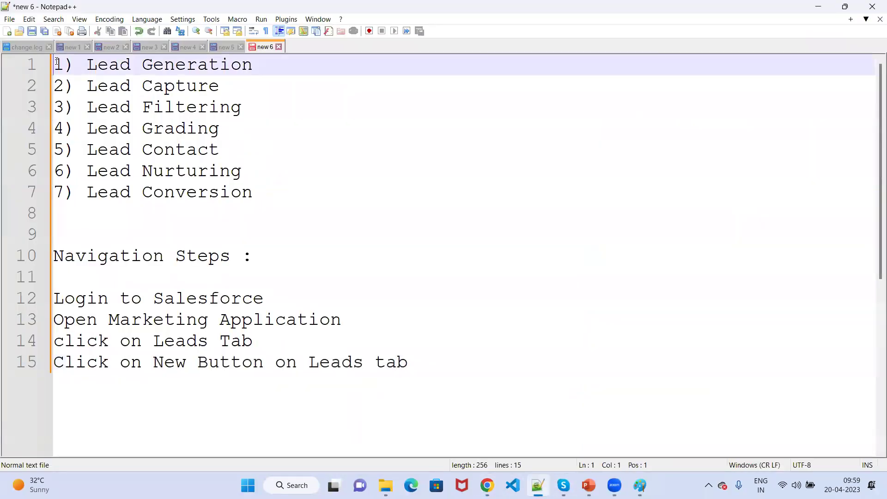
pyautogui.press('Return')
pyautogui.click(56, 61)
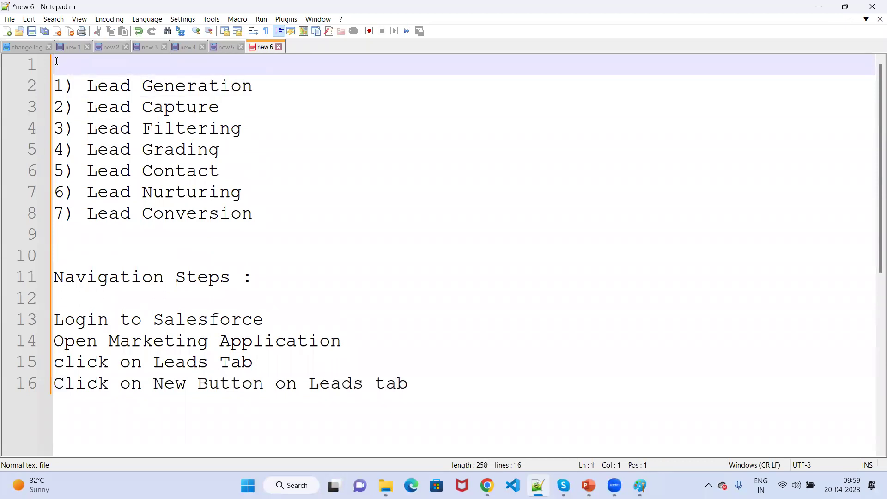
pyautogui.write('lead cycl')
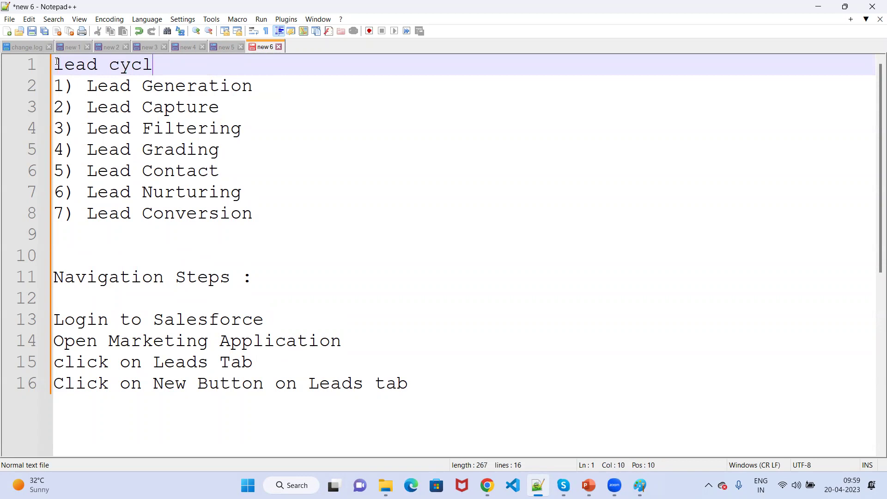
pyautogui.write('e')
pyautogui.click(819, 6)
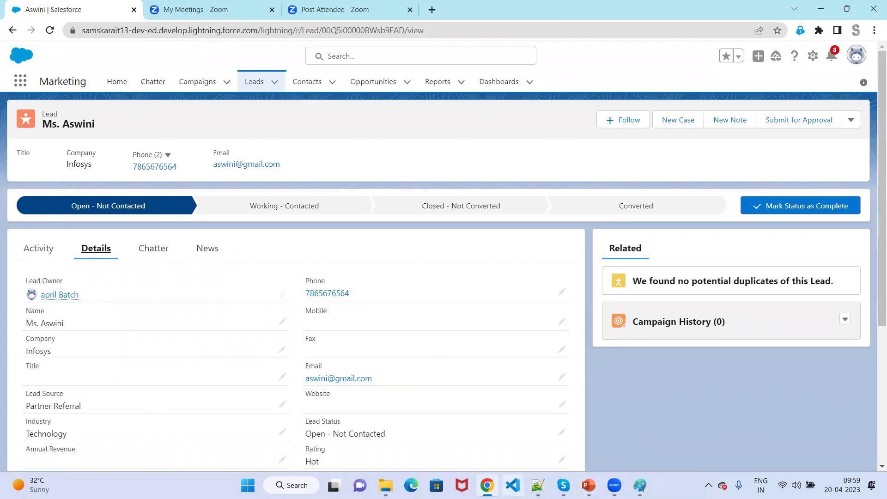
pyautogui.click(538, 485)
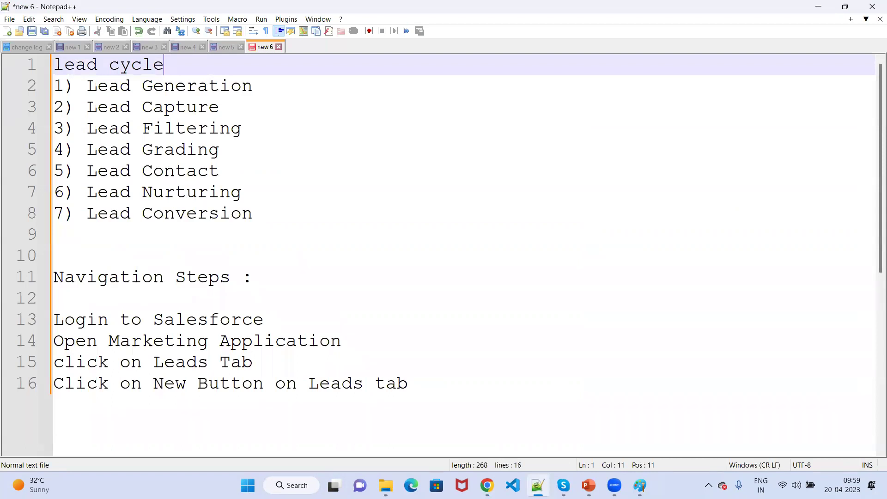
pyautogui.click(488, 485)
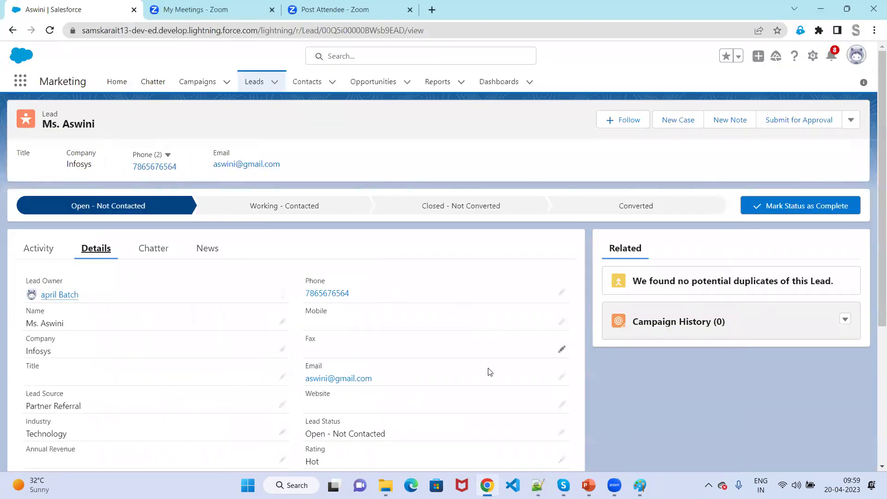
# Save the Infosys lead's Annual Revenue as 10,000, then return to the top of the record.
pyautogui.scroll(-4, 69, 388)
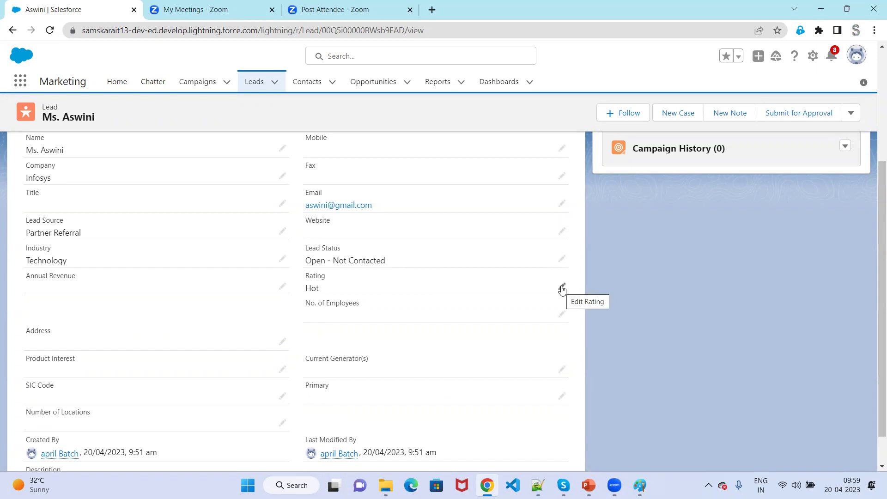
pyautogui.scroll(1, 301, 372)
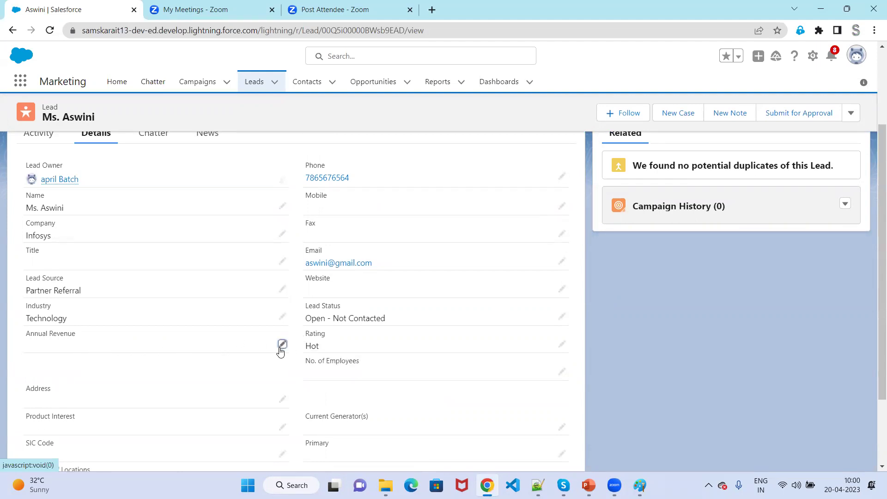
pyautogui.click(281, 345)
pyautogui.write('10,00')
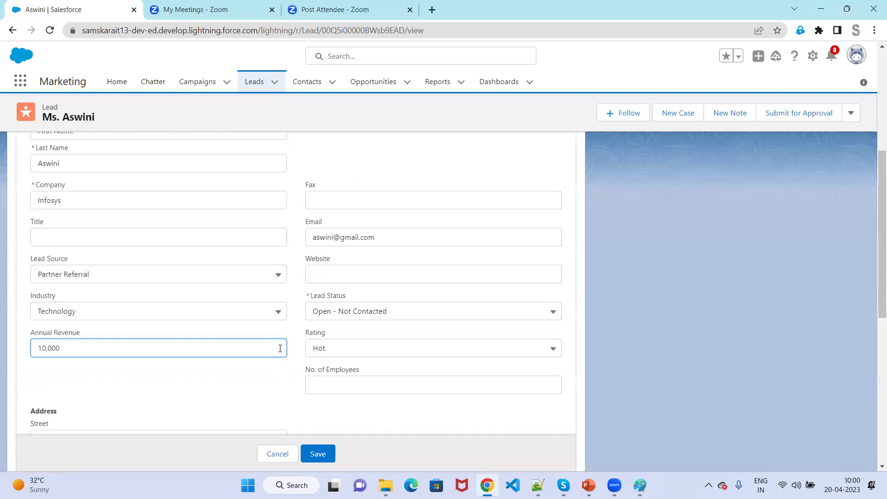
pyautogui.write('0')
pyautogui.click(330, 454)
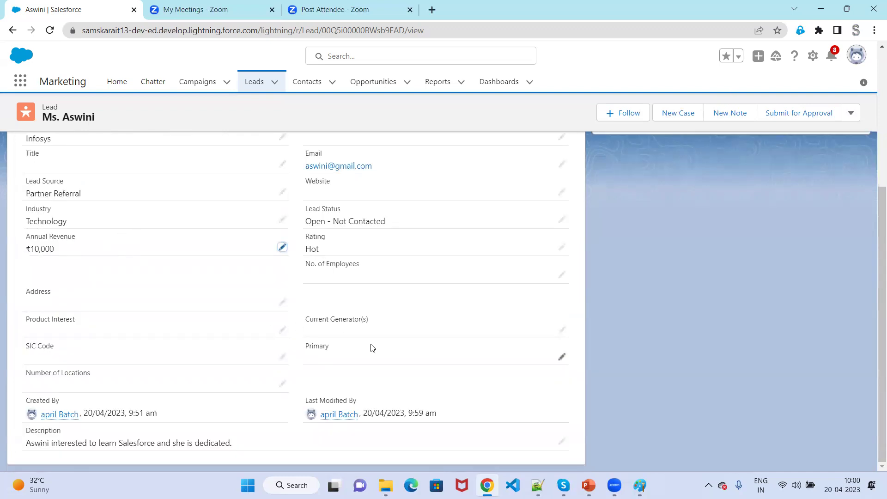
pyautogui.scroll(1, 372, 347)
pyautogui.scroll(3, 372, 347)
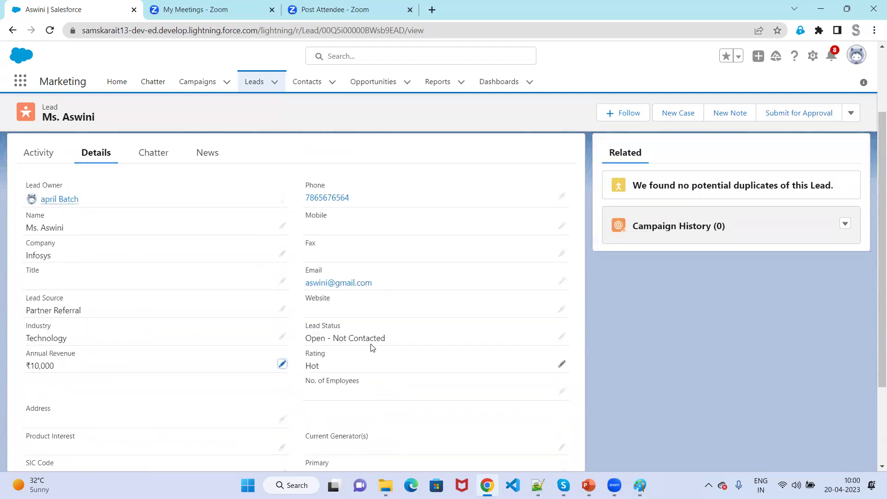
pyautogui.scroll(2, 273, 339)
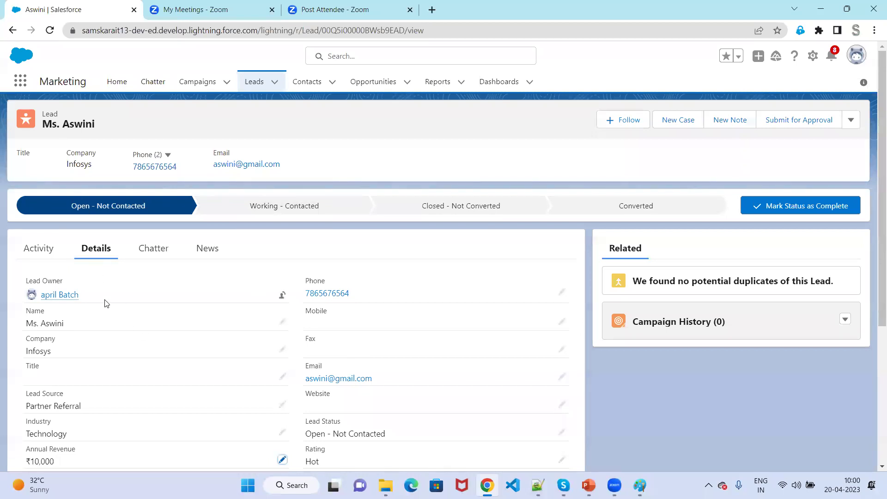
# Mark Working - Contacted as the lead's current status on the path.
pyautogui.click(277, 215)
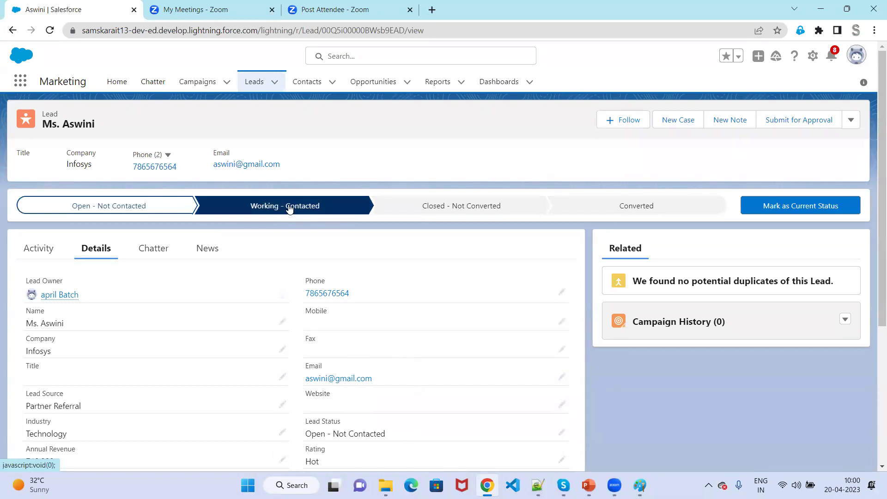
pyautogui.click(290, 209)
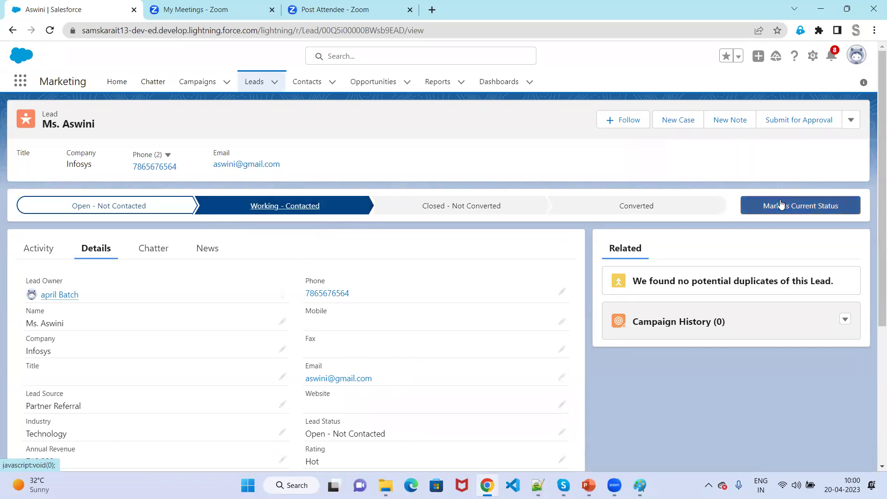
pyautogui.click(809, 208)
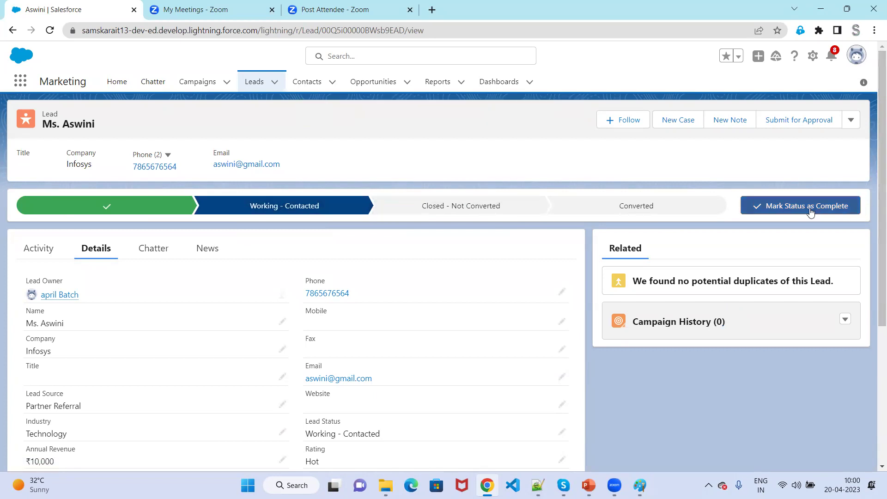
# Start editing the Lead Status field and open its picklist.
pyautogui.click(563, 433)
pyautogui.scroll(-4, 513, 380)
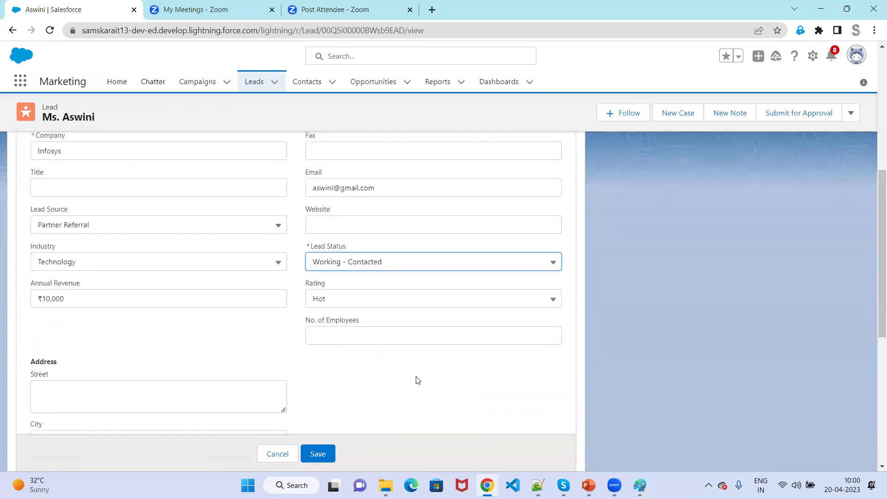
pyautogui.click(394, 267)
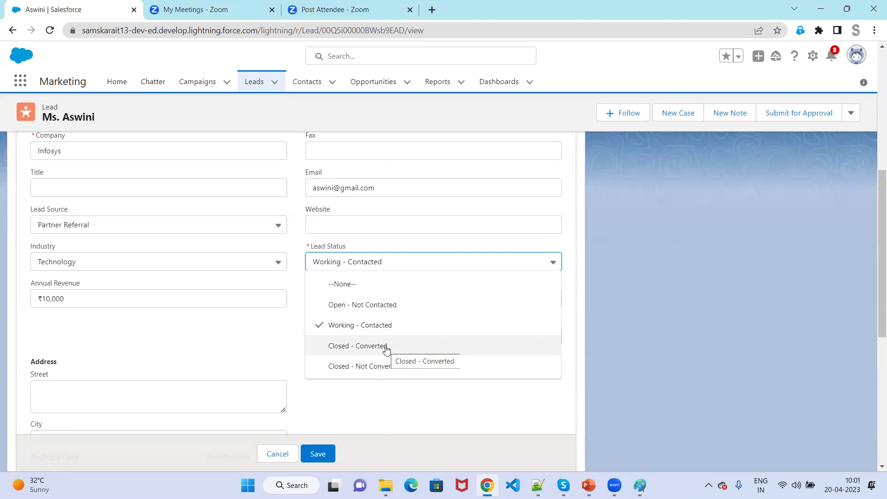
# Pick Closed - Converted, revert Lead Status to Working - Contacted, and save the lead.
pyautogui.click(386, 346)
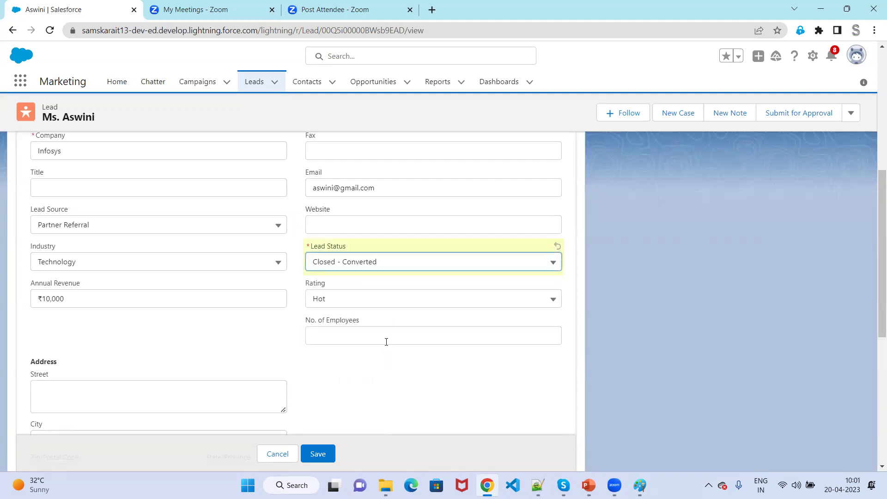
pyautogui.click(396, 268)
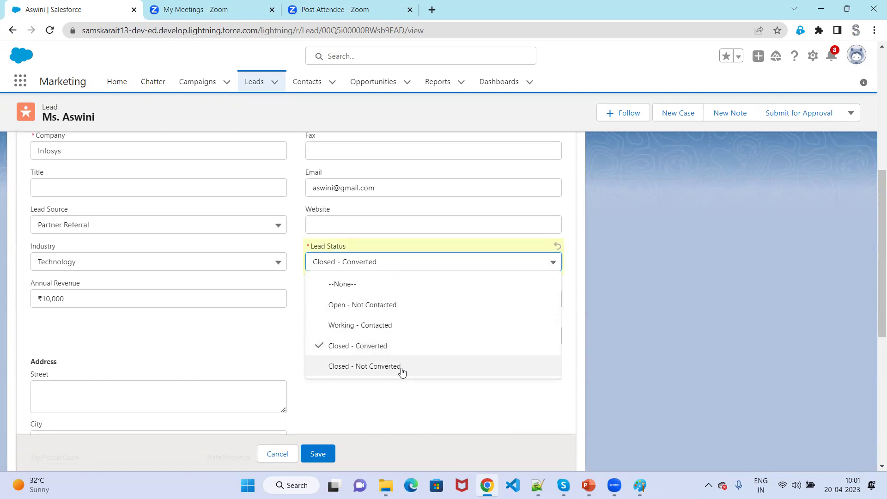
pyautogui.click(401, 325)
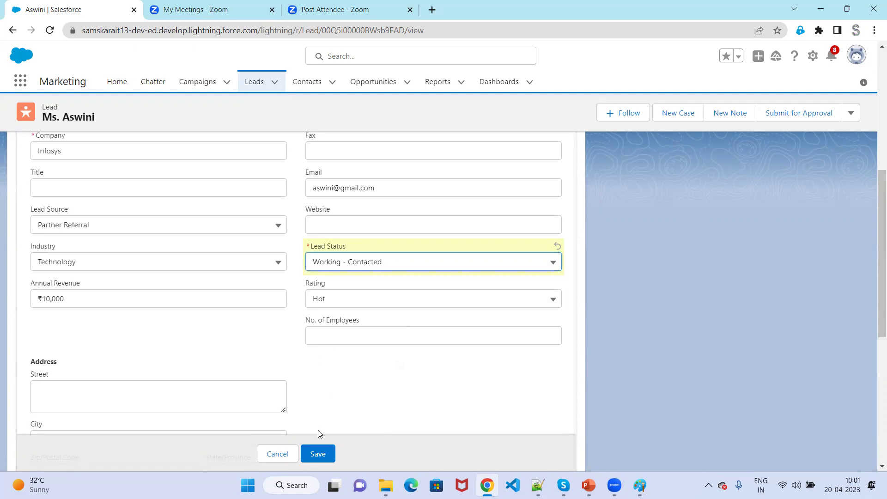
pyautogui.click(318, 455)
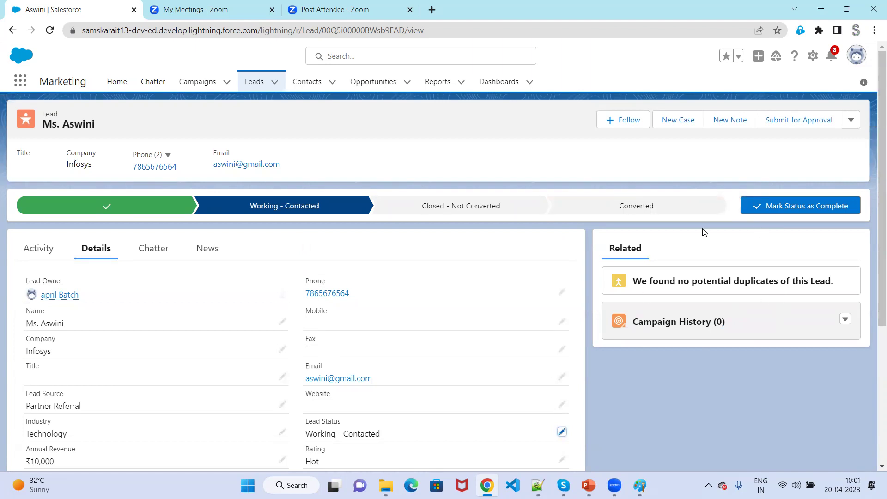
# Select the Converted path stage and check the actions menu's Convert option, then return to Notepad++.
pyautogui.click(647, 209)
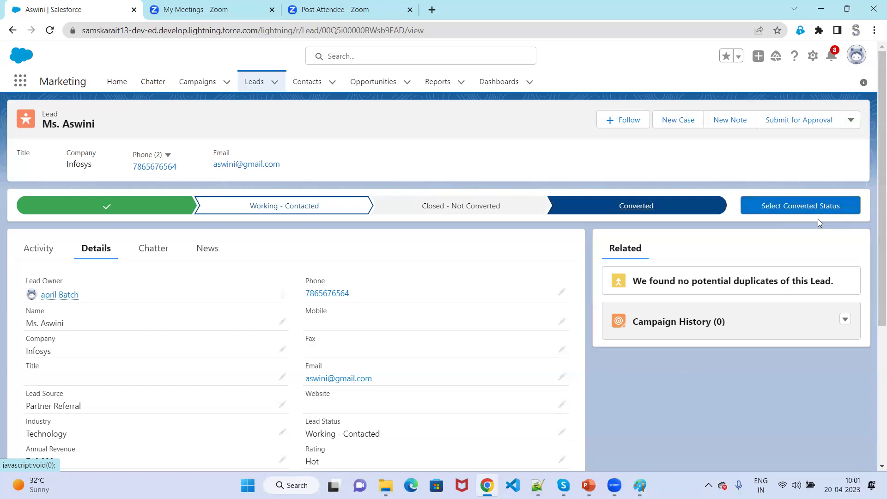
pyautogui.click(852, 121)
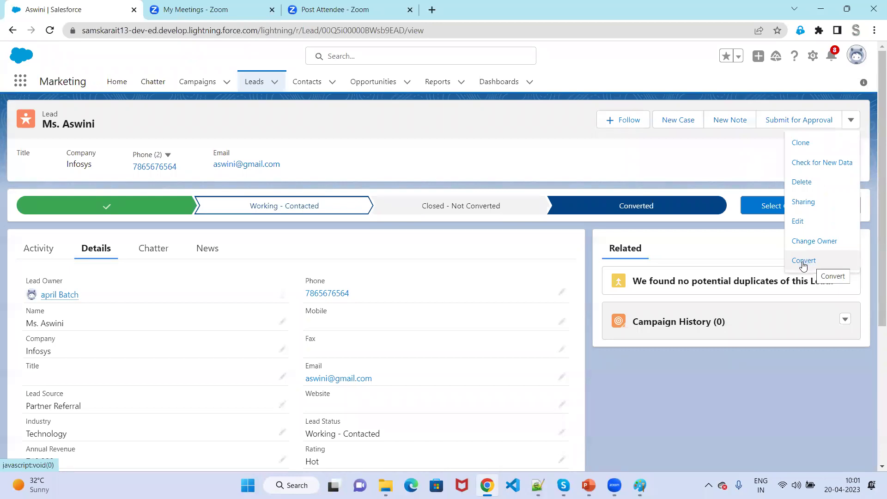
pyautogui.click(666, 147)
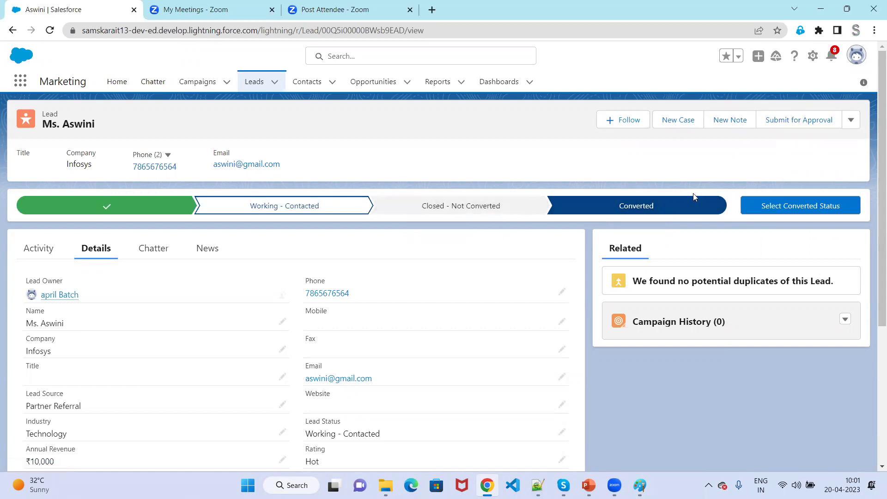
pyautogui.click(538, 485)
pyautogui.scroll(-3, 433, 281)
# Add a 'Lead path' note followed by '--> converted option'.
pyautogui.click(469, 205)
pyautogui.press('Return')
pyautogui.press('Return')
pyautogui.write('Lead p')
pyautogui.write('atc')
pyautogui.press('BackSpace')
pyautogui.write('h')
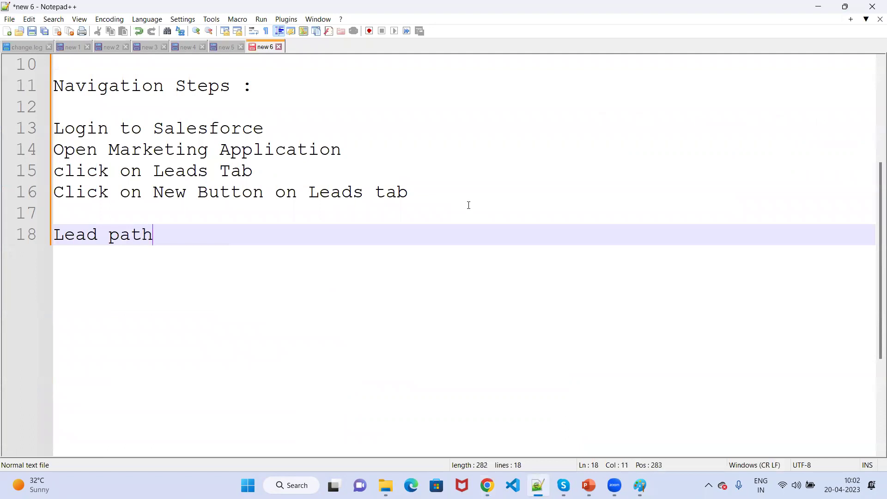
pyautogui.press('Return')
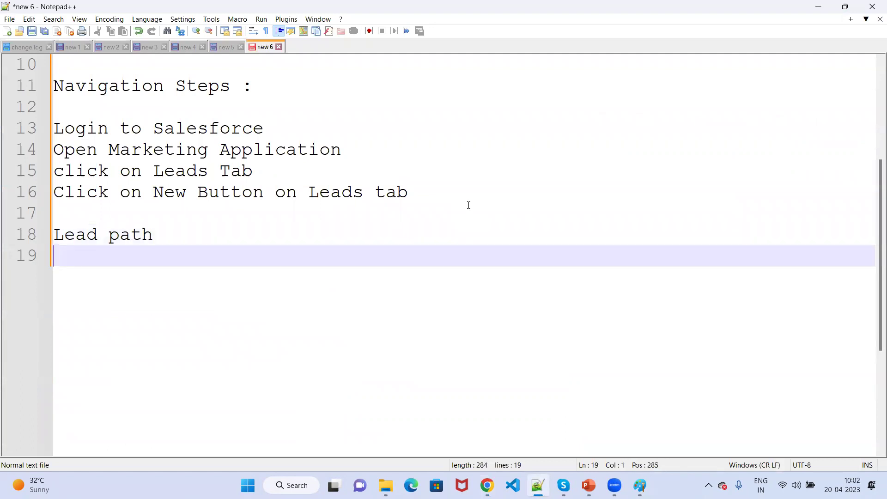
pyautogui.press('BackSpace')
pyautogui.write('--')
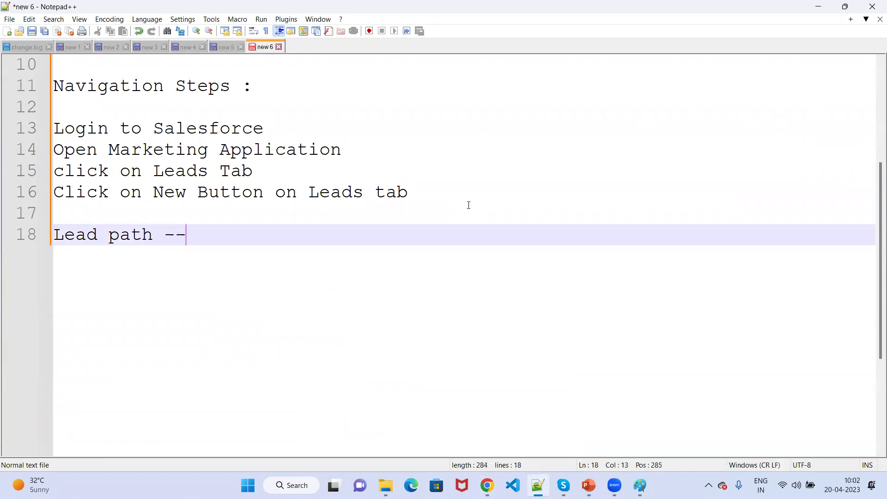
pyautogui.write('> converted')
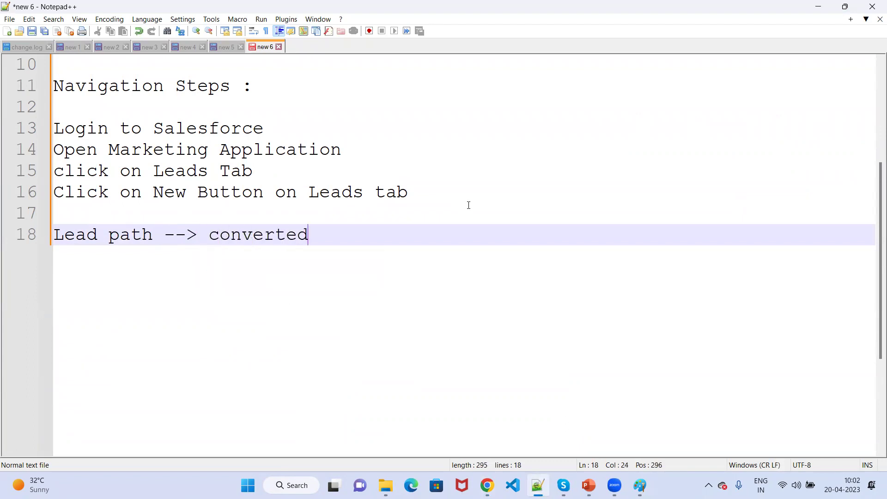
pyautogui.write(' option')
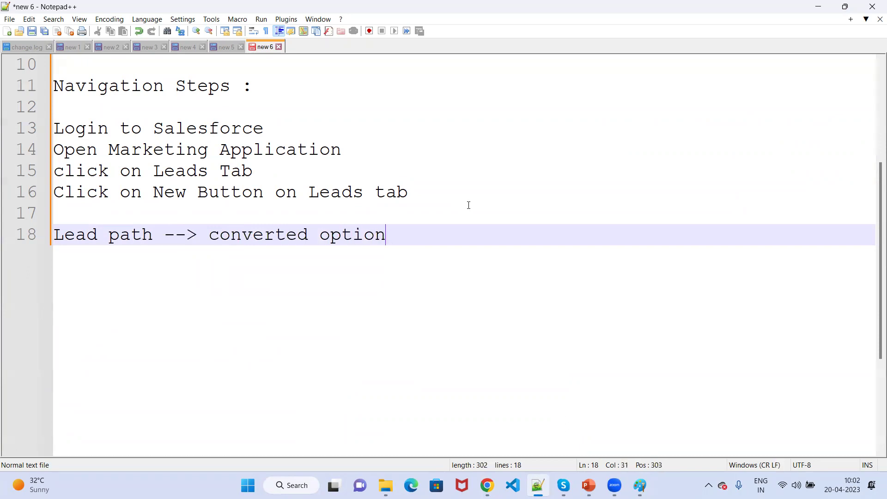
# After checking the lead page, add line 19: 'Click "Select Converted Status'.
pyautogui.hotkey('alt', 'Tab')
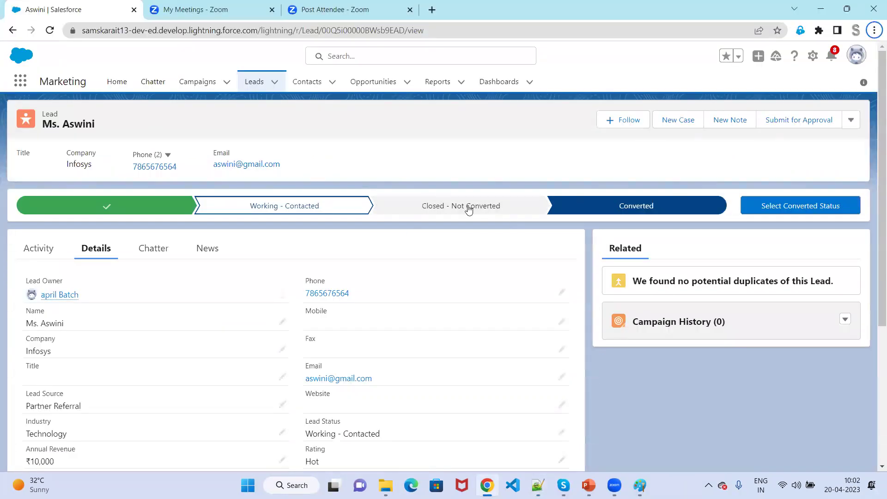
pyautogui.hotkey('alt', 'Tab')
pyautogui.press('Return')
pyautogui.write('Selec')
pyautogui.press('BackSpace')
pyautogui.press('BackSpace')
pyautogui.press('BackSpace')
pyautogui.press('BackSpace')
pyautogui.press('BackSpace')
pyautogui.write('Click')
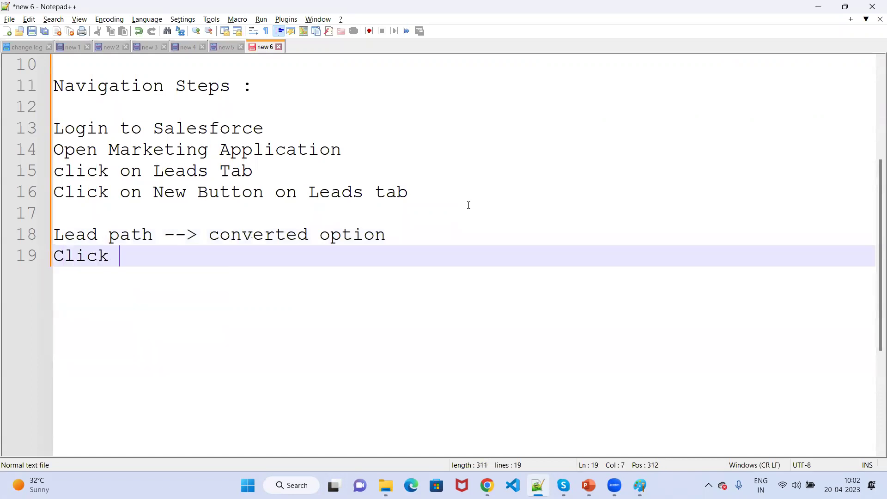
pyautogui.hotkey('alt', 'Tab')
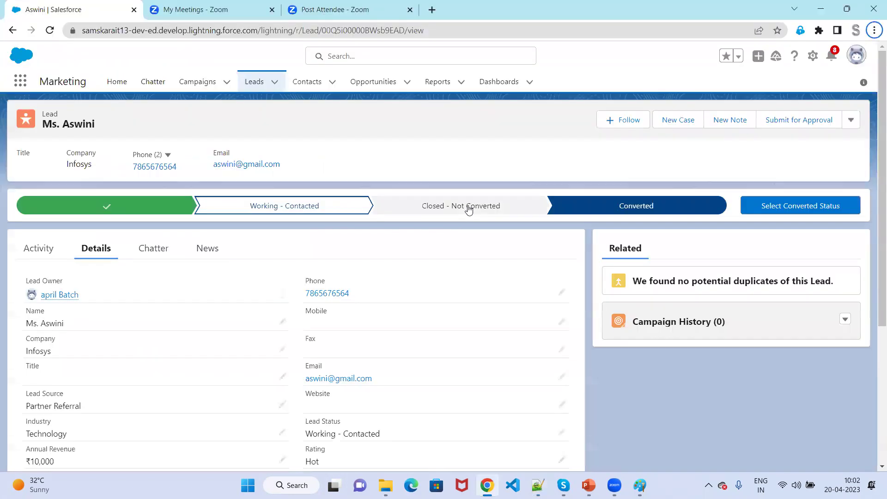
pyautogui.hotkey('alt', 'Tab')
pyautogui.write('"')
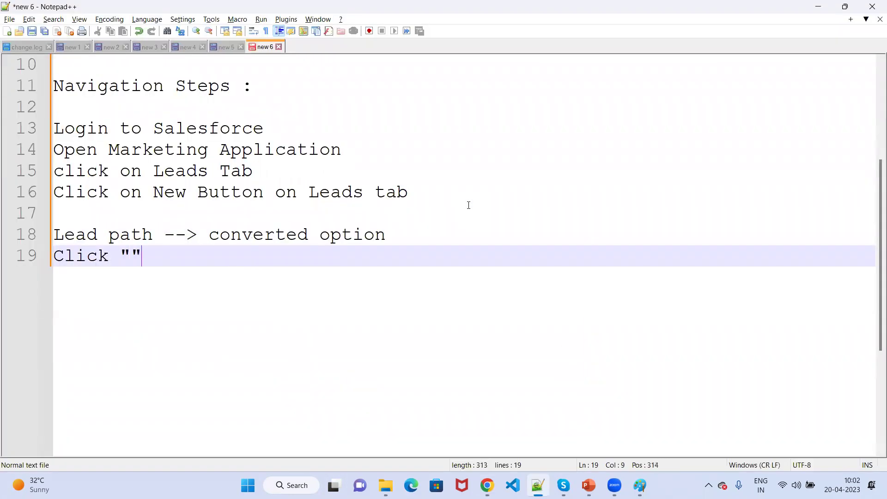
pyautogui.write('Select ')
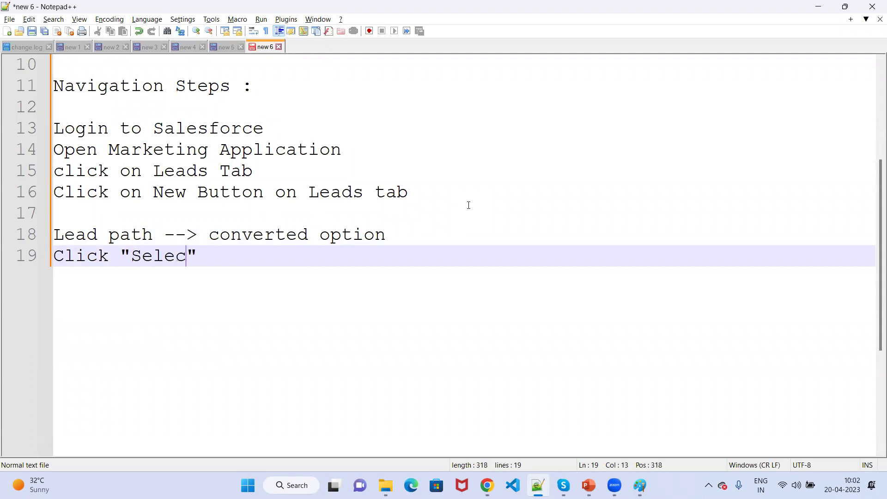
pyautogui.write('Converte')
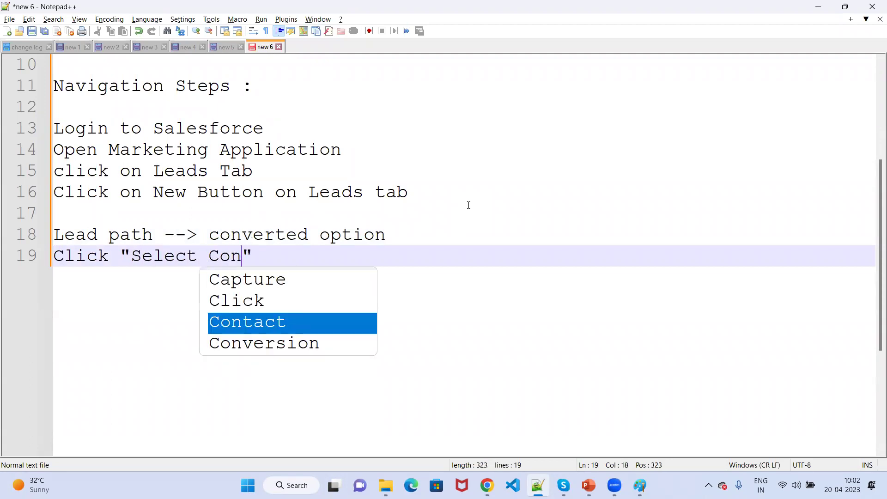
pyautogui.write('d Stau')
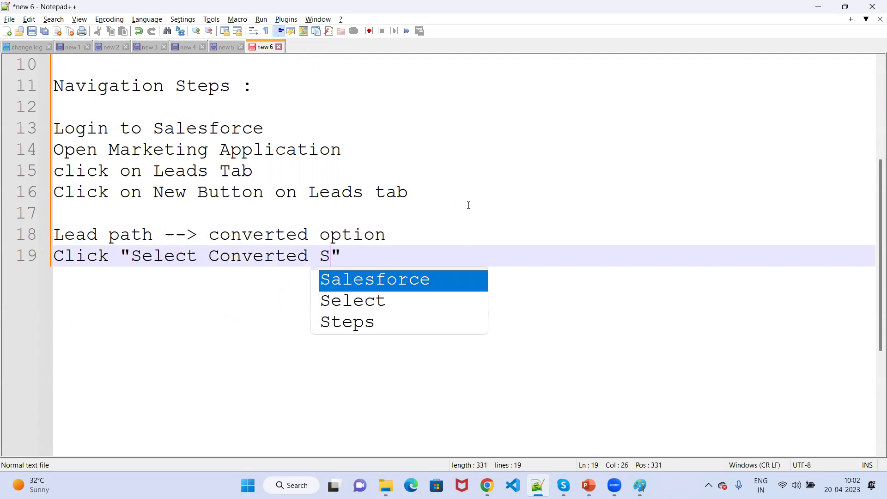
pyautogui.press('BackSpace')
pyautogui.write('ts')
pyautogui.press('BackSpace')
pyautogui.write('us')
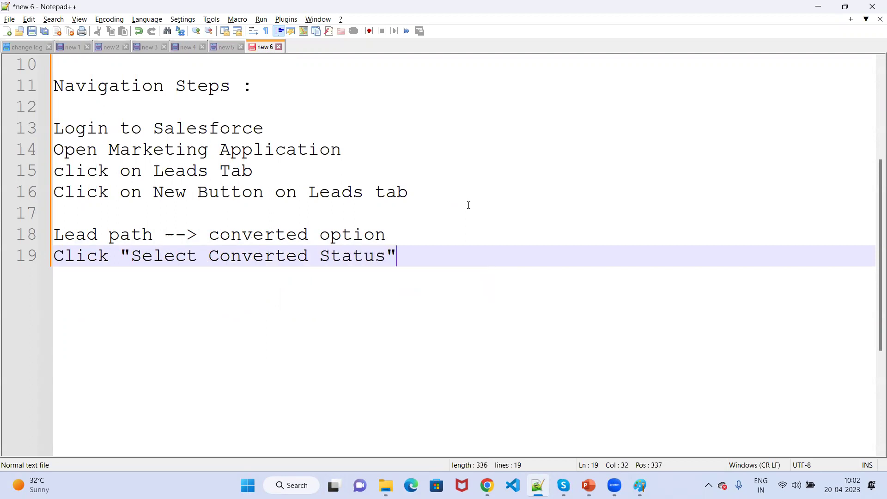
# Add 'or' and then 'click on Menu item on Lead record' as the alternate route.
pyautogui.press('Return')
pyautogui.press('Return')
pyautogui.write('or')
pyautogui.press('Return')
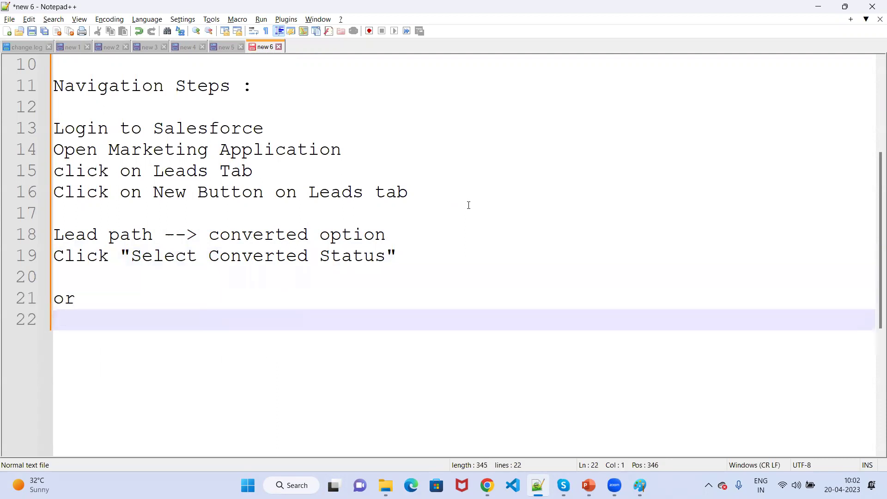
pyautogui.press('Return')
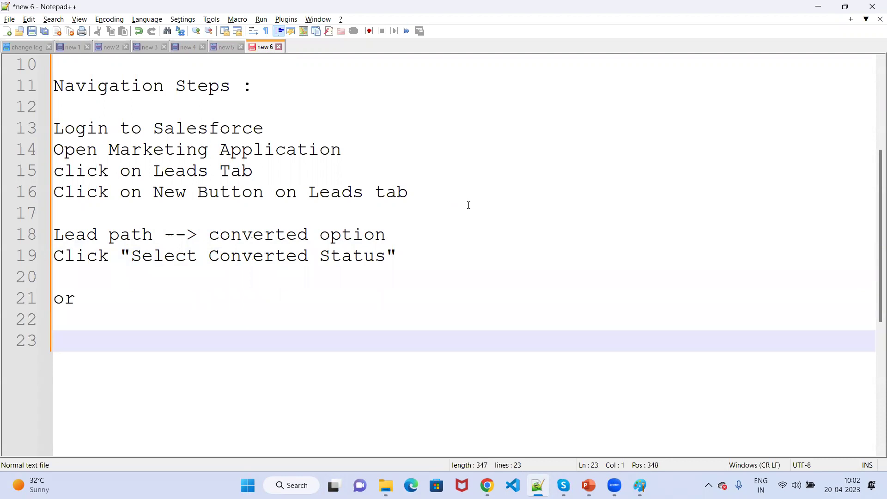
pyautogui.write('c')
pyautogui.write('li')
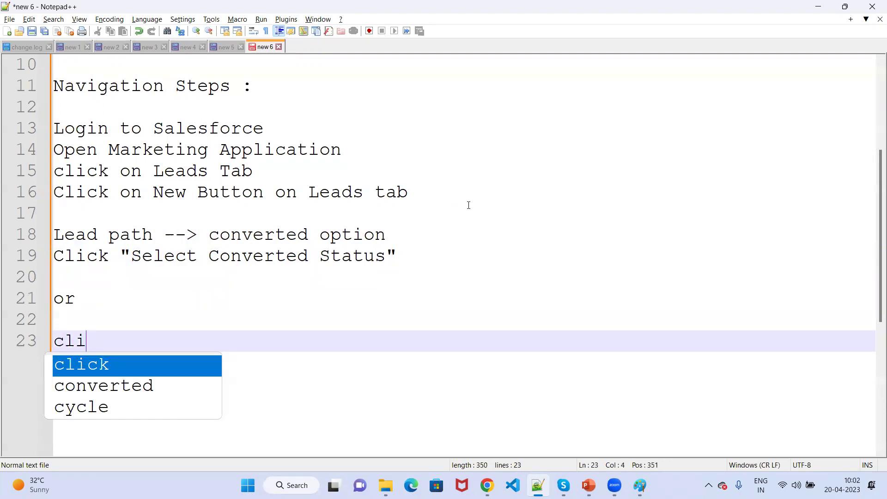
pyautogui.write('ck on Menu item on Lea')
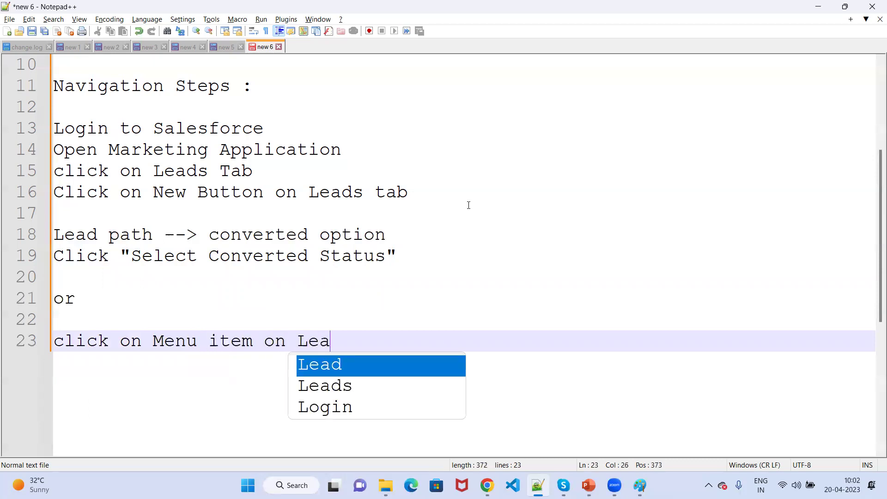
pyautogui.write('d record')
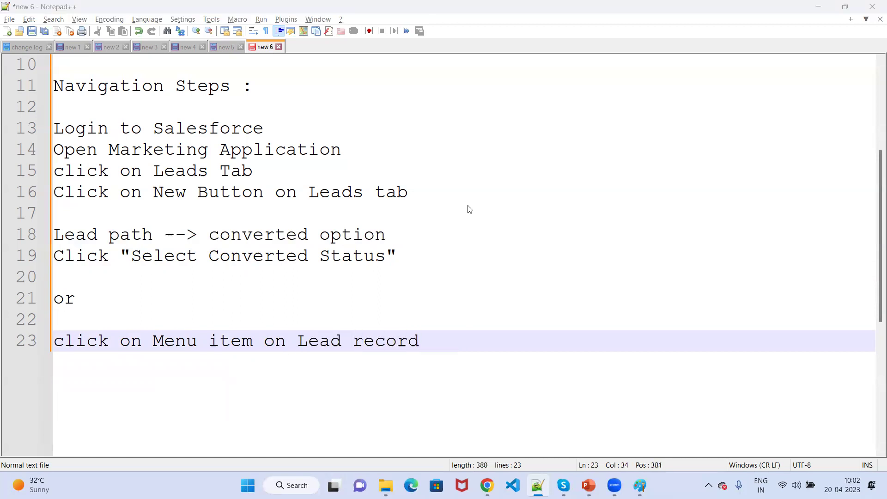
# After viewing the lead's action menu, add line 24 'Click on "Convert" button'.
pyautogui.hotkey('alt', 'Tab')
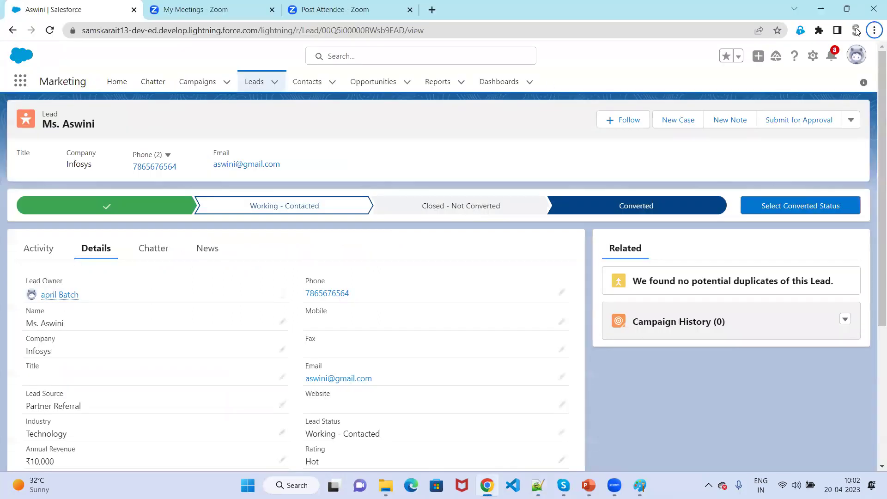
pyautogui.click(852, 120)
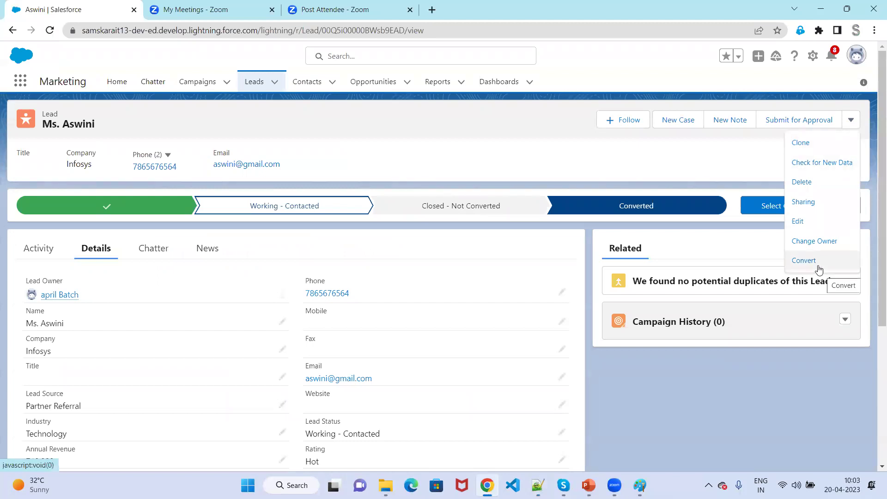
pyautogui.hotkey('alt', 'Tab')
pyautogui.press('Return')
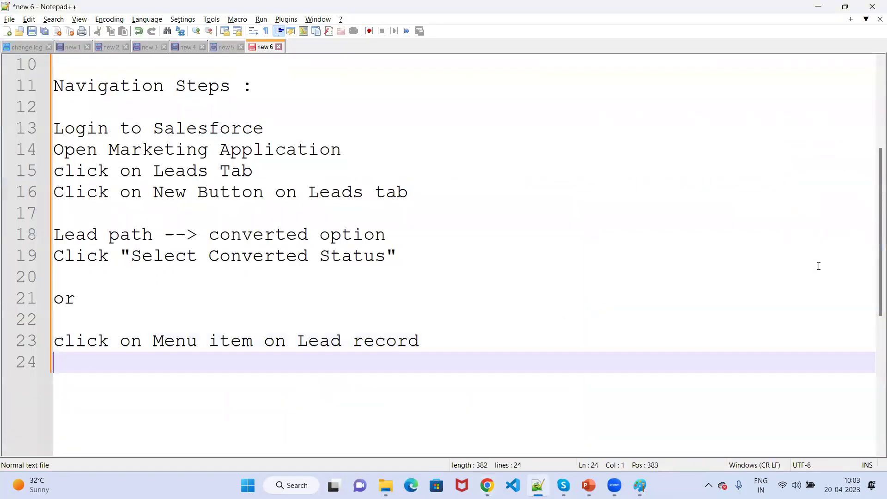
pyautogui.write('Click on')
pyautogui.write(' "')
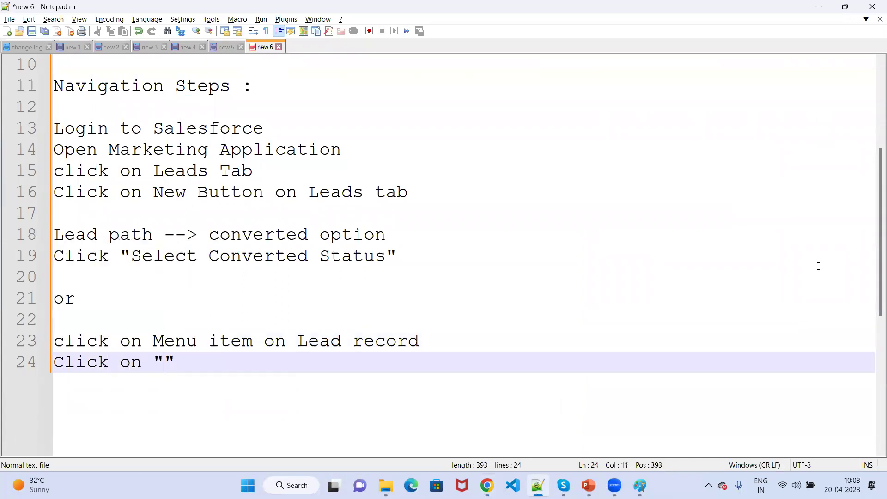
pyautogui.write('Conv')
pyautogui.press('BackSpace')
pyautogui.write('nvert')
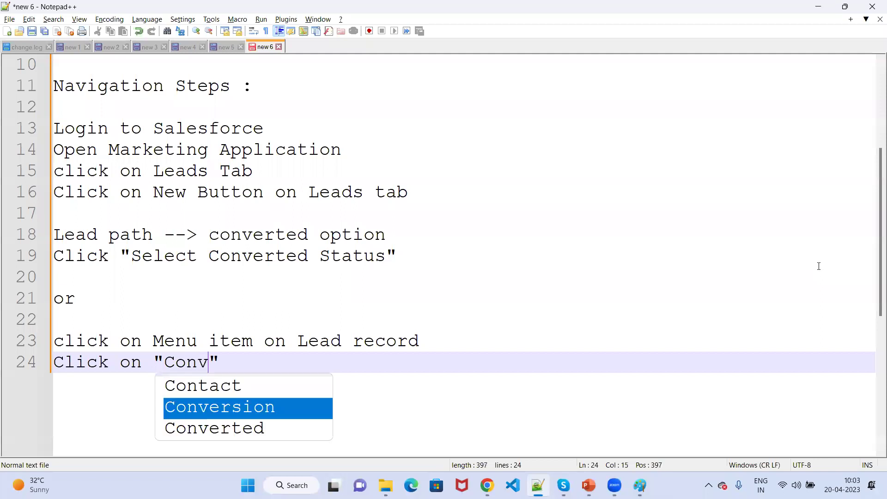
pyautogui.press('Right')
pyautogui.write('but')
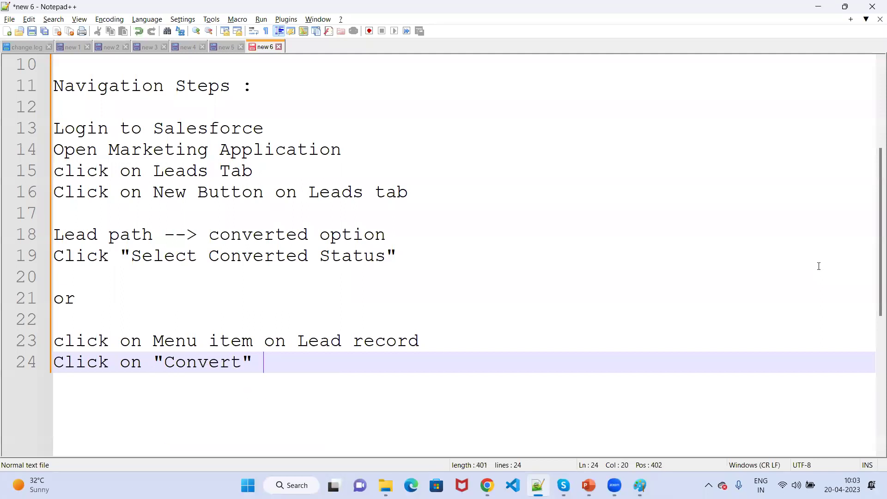
pyautogui.write('ton')
pyautogui.hotkey('alt', 'Tab')
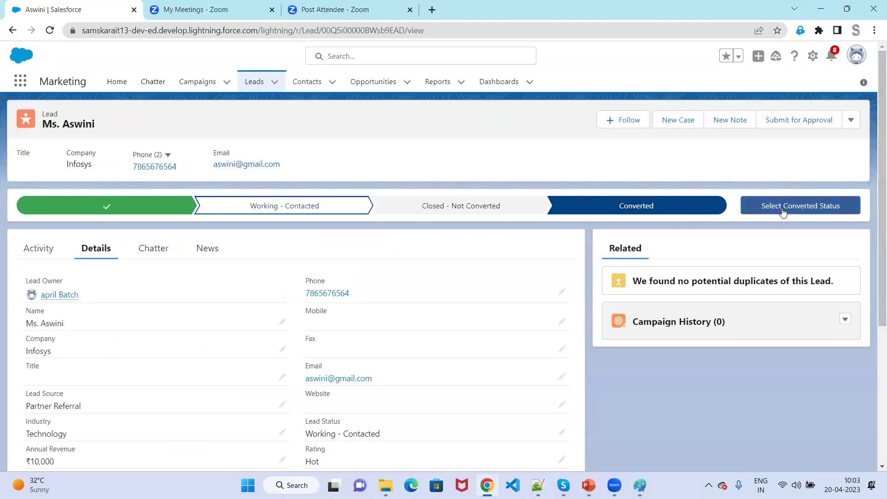
# Open the Convert Lead form for the Infosys lead, then bring up the PowerPoint slide show.
pyautogui.click(783, 211)
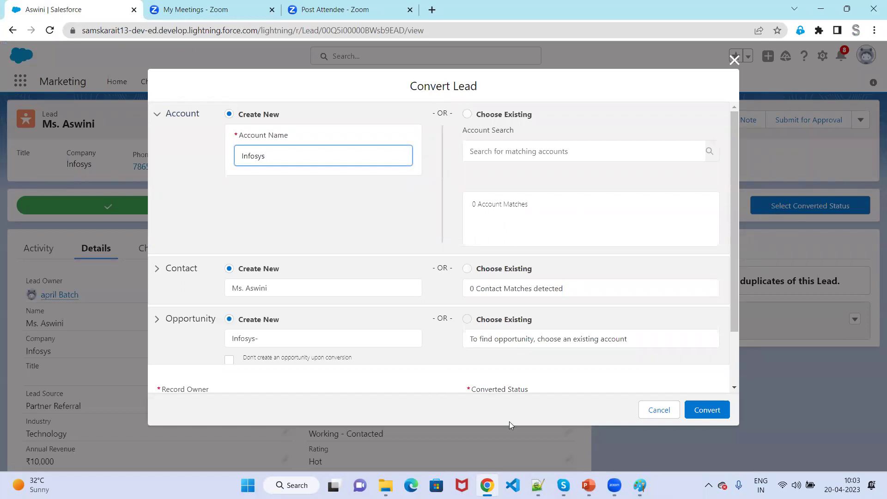
pyautogui.click(589, 485)
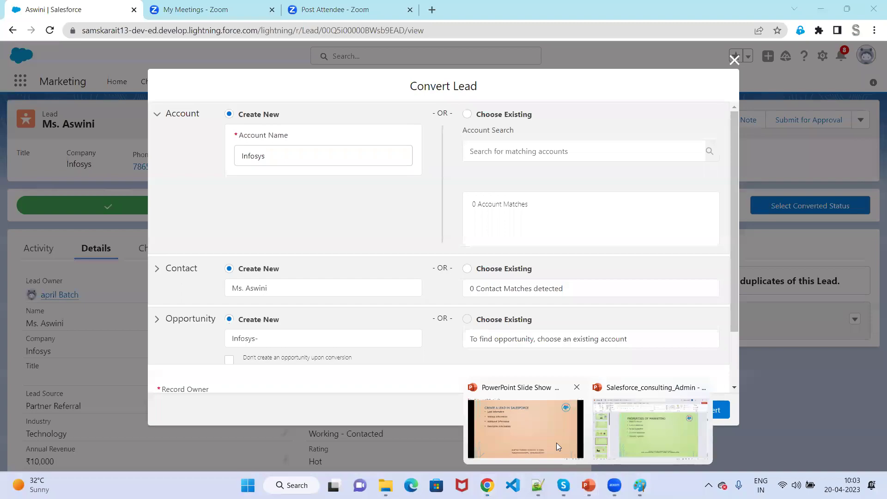
pyautogui.click(557, 443)
pyautogui.click(517, 398)
# On slide 10, Convert Lead, tick and underline the Account, Contact and Opportunity sections.
pyautogui.click(517, 399)
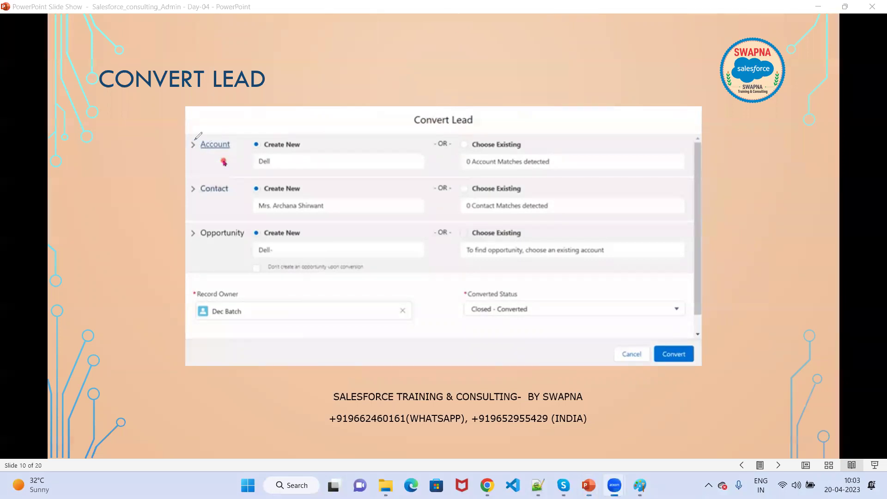
pyautogui.moveTo(196, 138); pyautogui.dragTo(211, 134)
pyautogui.moveTo(193, 184)
pyautogui.mouseDown()
pyautogui.moveTo(202, 194)
pyautogui.moveTo(211, 179)
pyautogui.mouseUp()
pyautogui.moveTo(194, 225)
pyautogui.mouseDown()
pyautogui.moveTo(208, 217)
pyautogui.moveTo(197, 241)
pyautogui.moveTo(204, 241)
pyautogui.mouseUp()
pyautogui.moveTo(192, 202); pyautogui.dragTo(202, 203)
pyautogui.moveTo(196, 156); pyautogui.dragTo(203, 156)
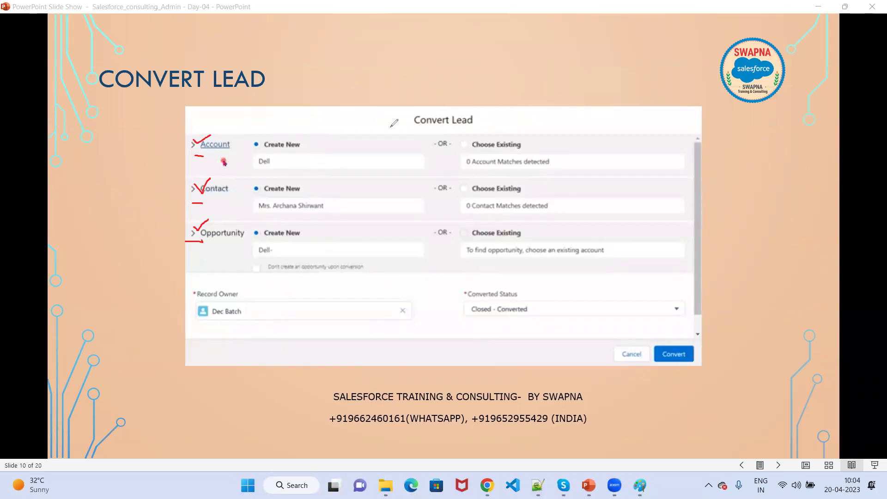
# Add extra ticks by Account, Contact and Opportunity, and box the Create New and Choose Existing columns.
pyautogui.moveTo(213, 136); pyautogui.dragTo(225, 131)
pyautogui.moveTo(219, 176); pyautogui.dragTo(232, 172)
pyautogui.moveTo(215, 226); pyautogui.dragTo(232, 216)
pyautogui.moveTo(248, 126); pyautogui.dragTo(424, 275)
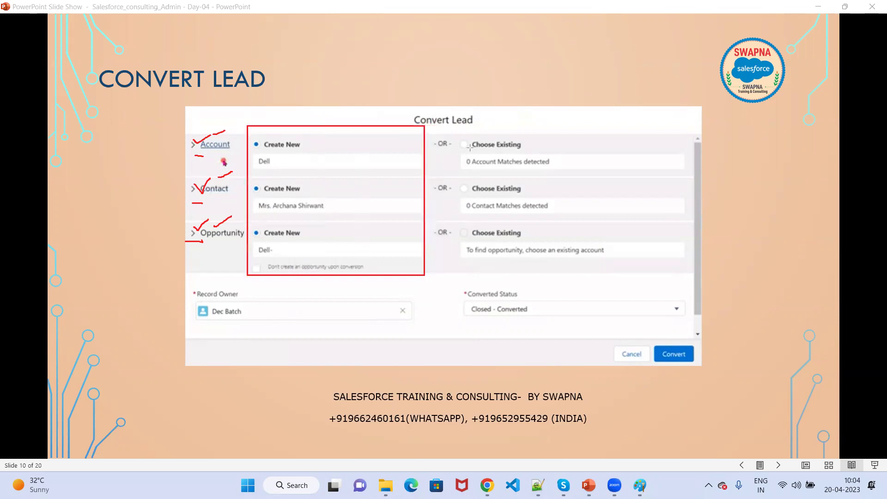
pyautogui.moveTo(459, 133); pyautogui.dragTo(693, 273)
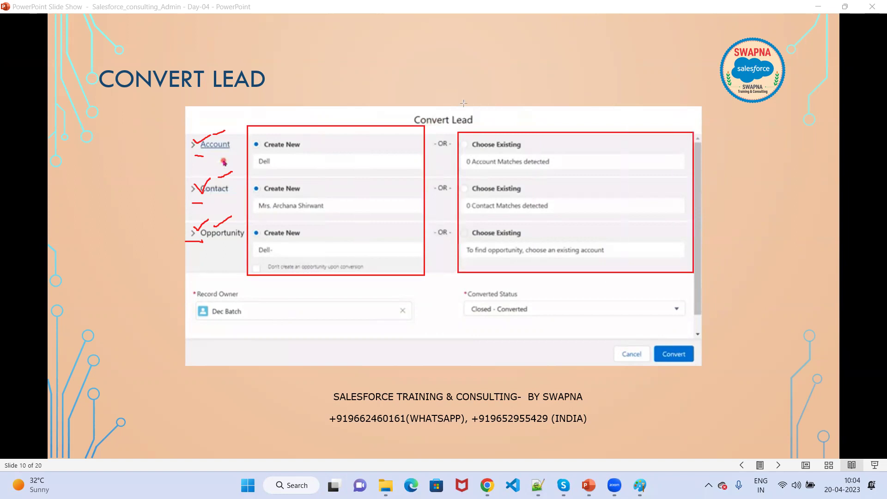
# Write NEW and Existing above the two boxes, then erase all ink from the slide.
pyautogui.moveTo(319, 126)
pyautogui.mouseDown()
pyautogui.moveTo(352, 110)
pyautogui.moveTo(322, 104)
pyautogui.moveTo(326, 116)
pyautogui.moveTo(333, 102)
pyautogui.moveTo(343, 114)
pyautogui.mouseUp()
pyautogui.moveTo(343, 115)
pyautogui.mouseDown()
pyautogui.moveTo(352, 113)
pyautogui.moveTo(353, 94)
pyautogui.mouseUp()
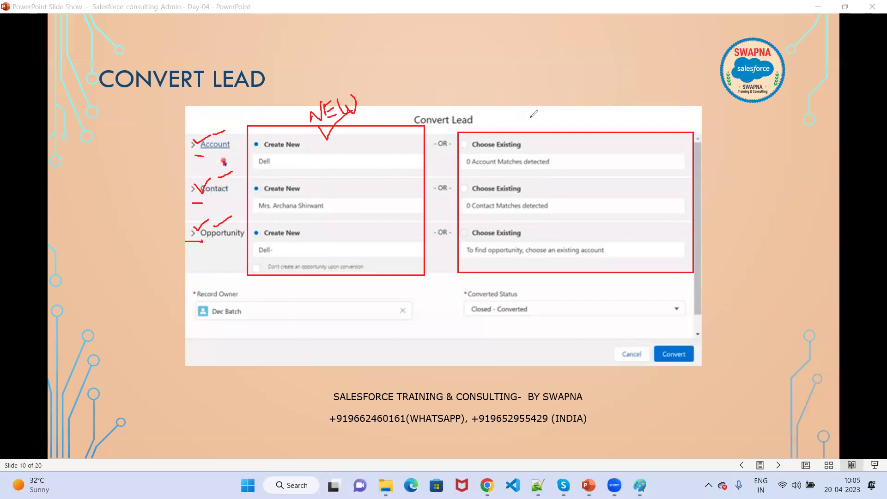
pyautogui.moveTo(538, 115)
pyautogui.mouseDown()
pyautogui.moveTo(543, 133)
pyautogui.moveTo(553, 108)
pyautogui.moveTo(560, 127)
pyautogui.moveTo(546, 134)
pyautogui.moveTo(609, 112)
pyautogui.moveTo(601, 120)
pyautogui.mouseUp()
pyautogui.click(586, 100)
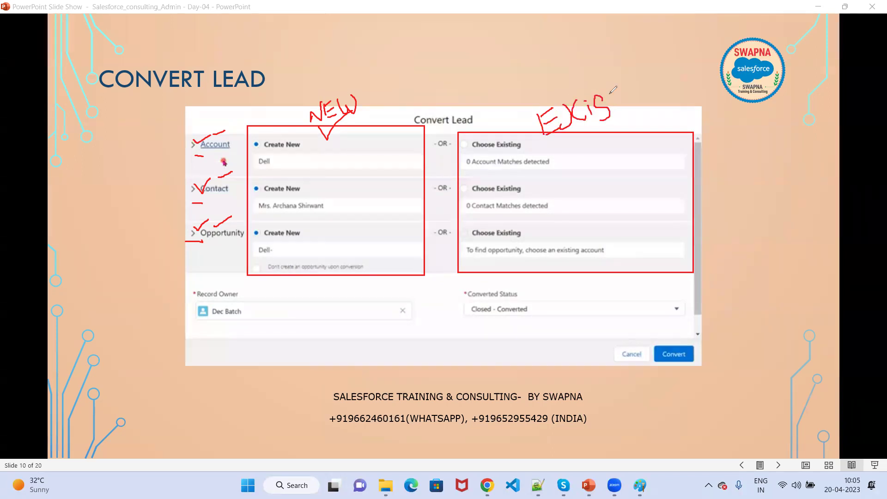
pyautogui.moveTo(614, 83)
pyautogui.mouseDown()
pyautogui.moveTo(625, 106)
pyautogui.moveTo(673, 90)
pyautogui.moveTo(671, 70)
pyautogui.moveTo(681, 115)
pyautogui.moveTo(663, 112)
pyautogui.mouseUp()
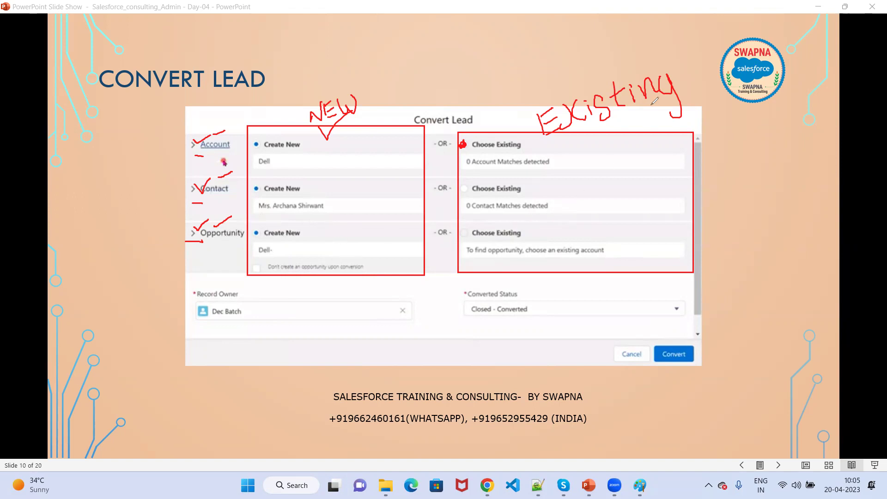
pyautogui.press('e')
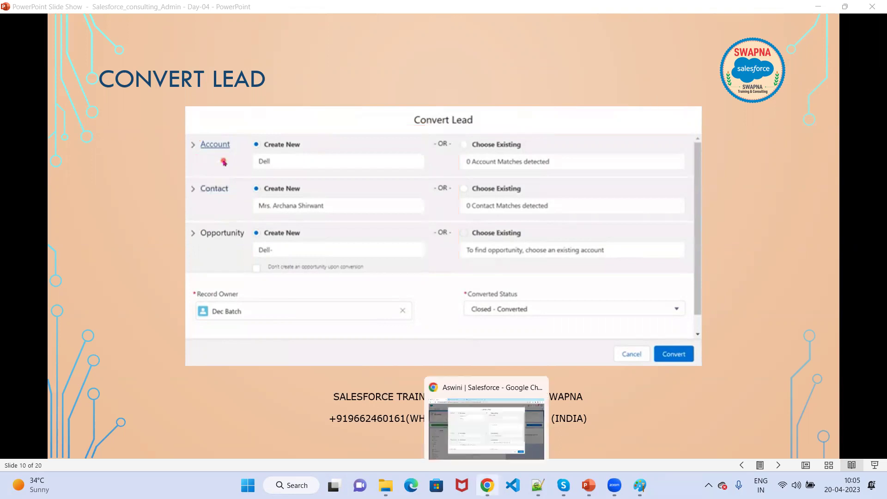
# In the Convert Lead form, choose the existing account Infosys Company instead of a new account.
pyautogui.click(487, 486)
pyautogui.click(662, 52)
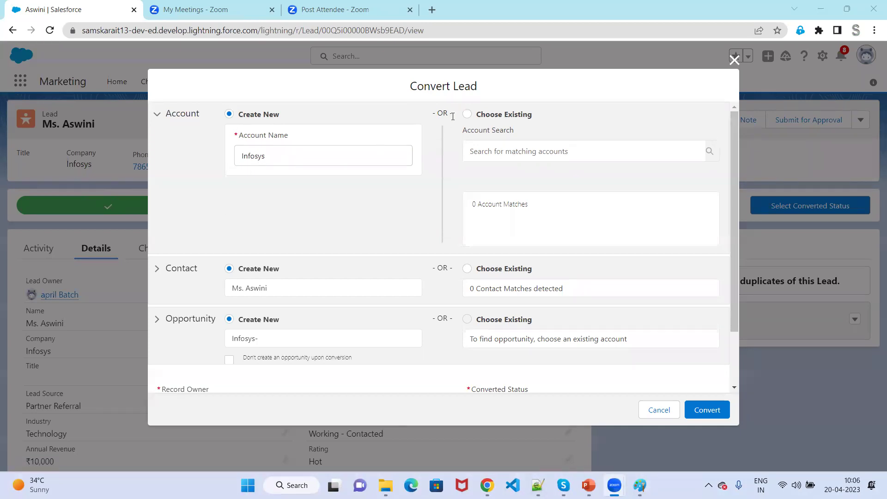
pyautogui.click(468, 115)
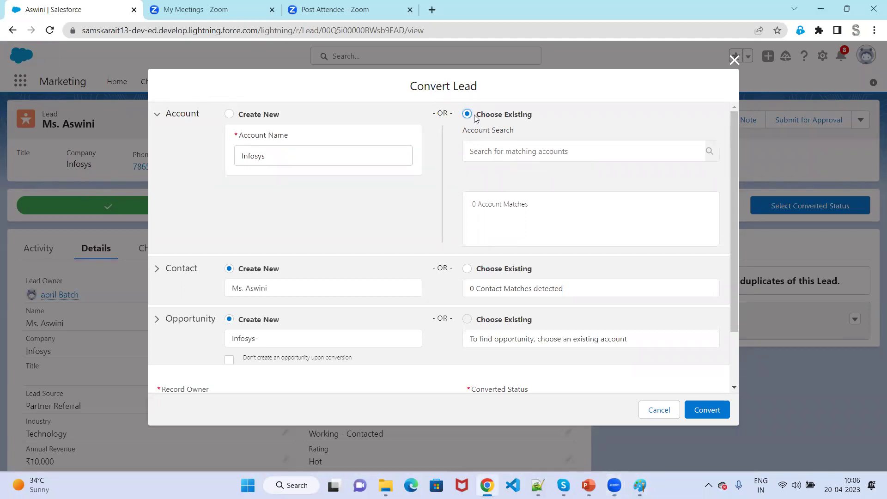
pyautogui.click(526, 150)
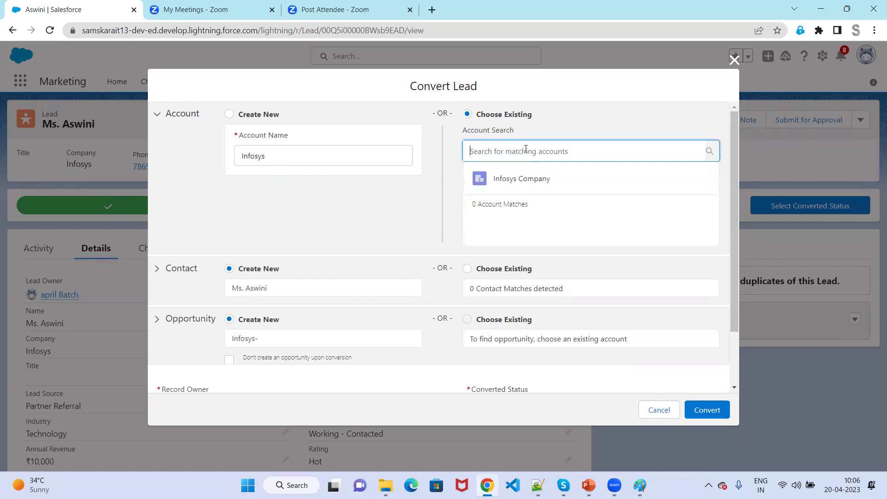
pyautogui.click(521, 178)
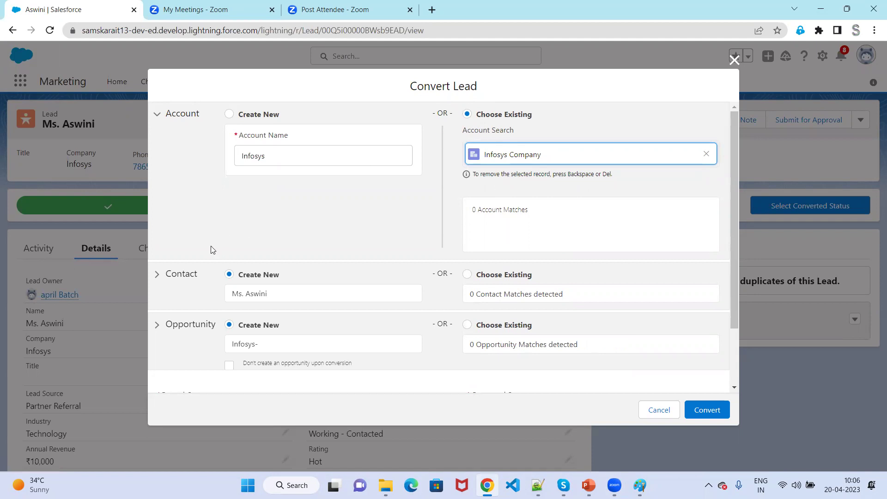
pyautogui.scroll(-2, 245, 281)
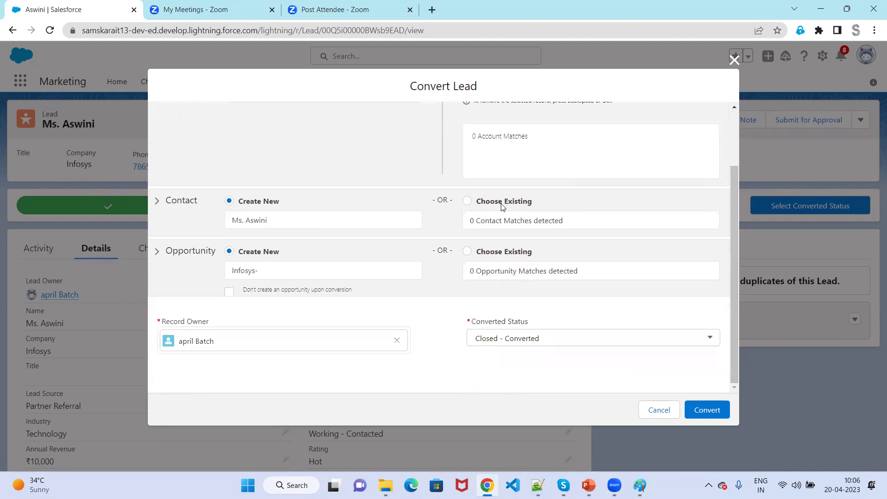
# Review the new contact's details, then rename the opportunity to 'Infosys- Opportunity'.
pyautogui.click(155, 200)
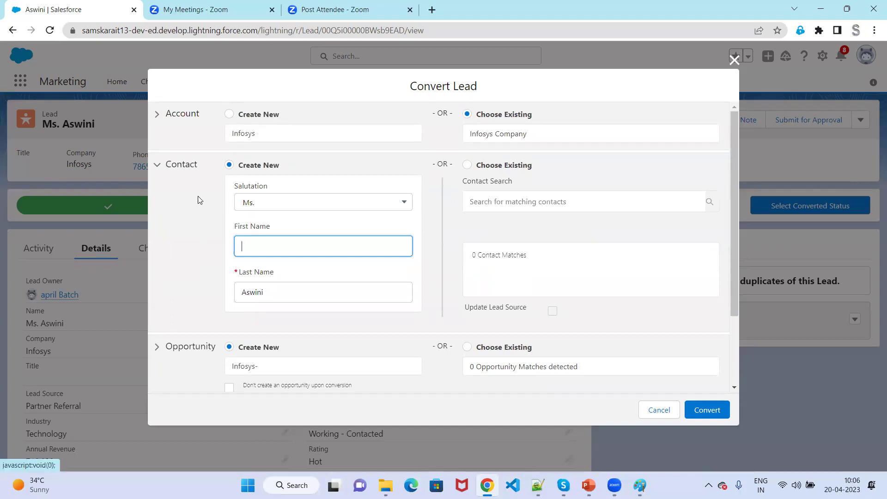
pyautogui.click(160, 170)
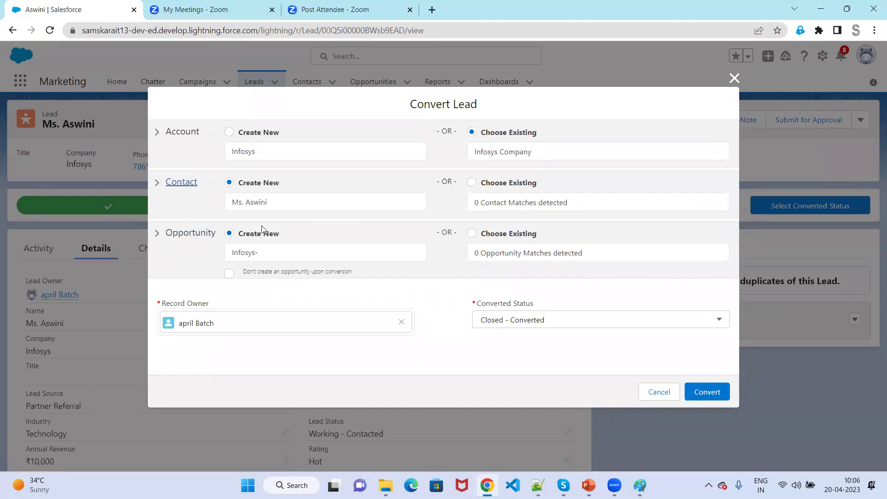
pyautogui.click(264, 252)
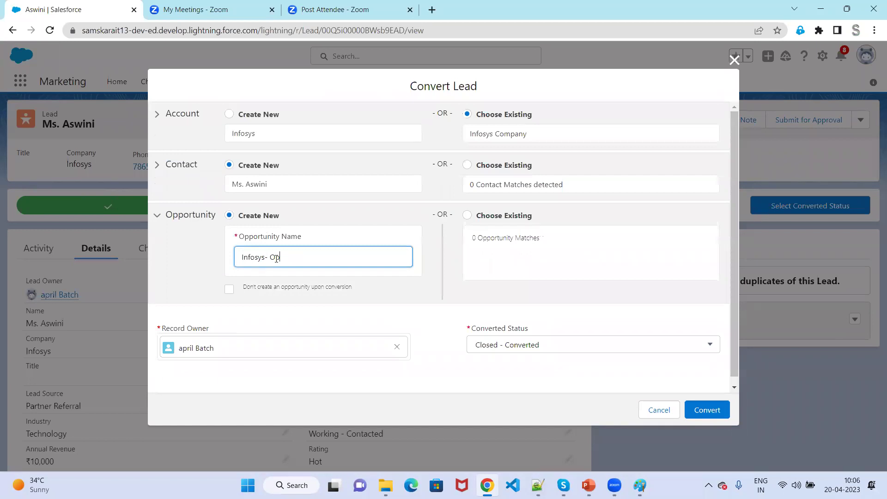
pyautogui.write('Opportunity')
pyautogui.click(213, 263)
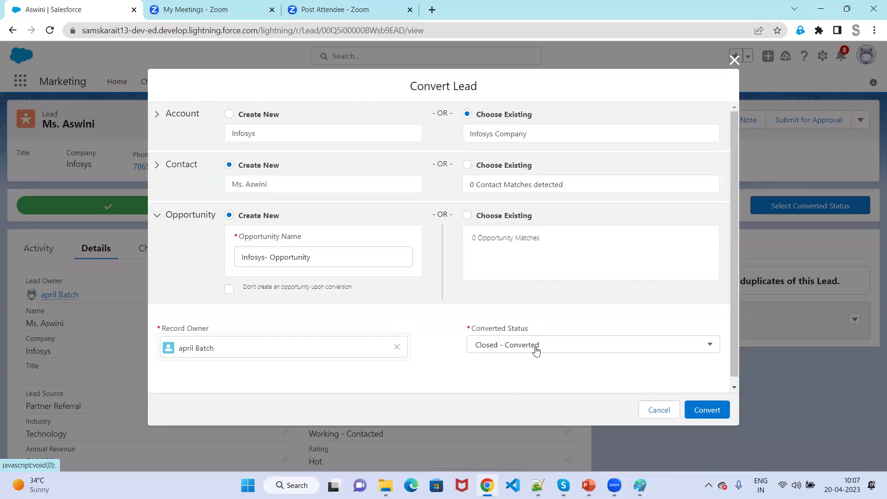
# Convert the lead, then tick the Account, Contact and Opportunity headings and the Infosys Company card.
pyautogui.click(708, 410)
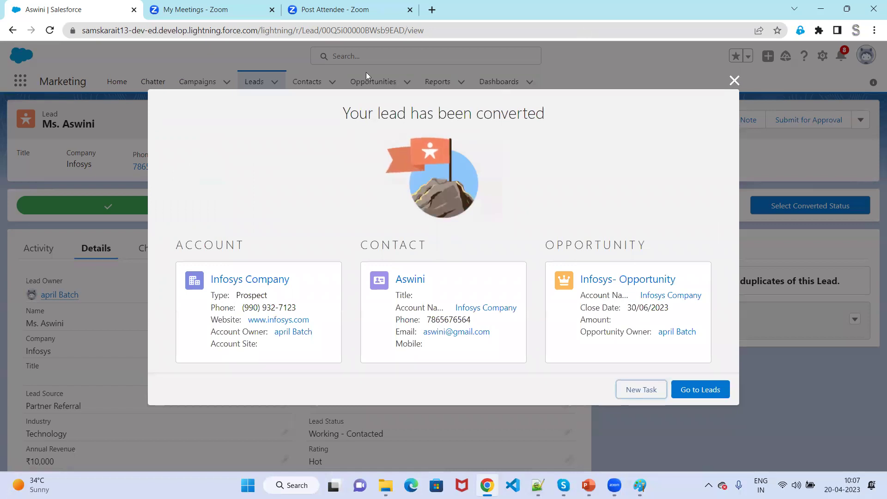
pyautogui.moveTo(230, 244); pyautogui.dragTo(292, 230)
pyautogui.moveTo(430, 241); pyautogui.dragTo(472, 231)
pyautogui.moveTo(642, 231); pyautogui.dragTo(700, 209)
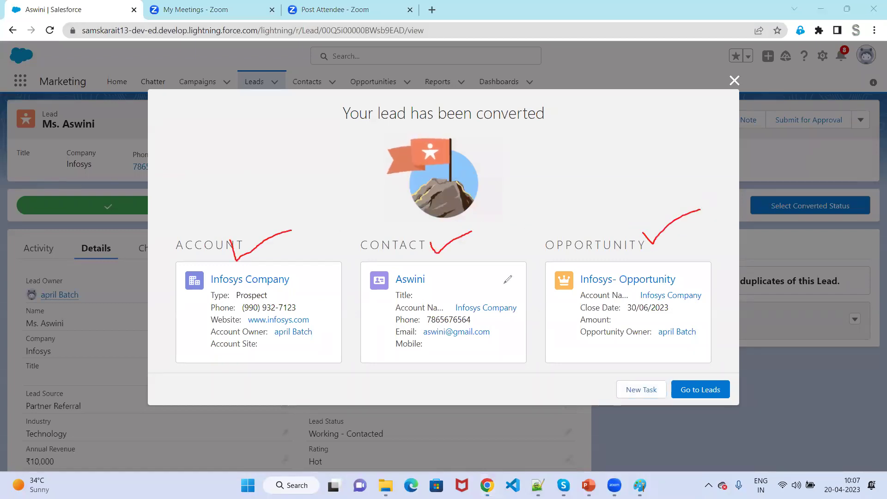
pyautogui.moveTo(291, 279); pyautogui.dragTo(308, 276)
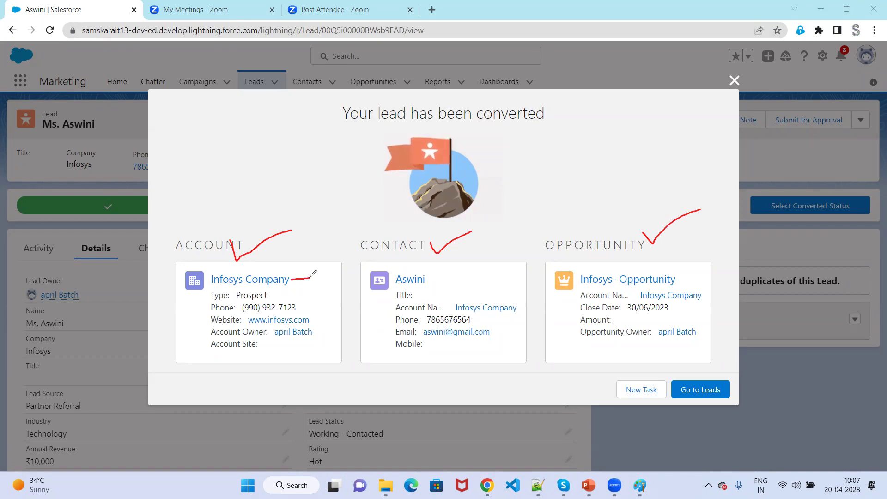
# Tick the new contact and Infosys- Opportunity cards, mark the contact's details, then erase all ink.
pyautogui.moveTo(437, 273)
pyautogui.mouseDown()
pyautogui.moveTo(445, 280)
pyautogui.moveTo(478, 245)
pyautogui.mouseUp()
pyautogui.click(684, 267)
pyautogui.moveTo(684, 267); pyautogui.dragTo(703, 241)
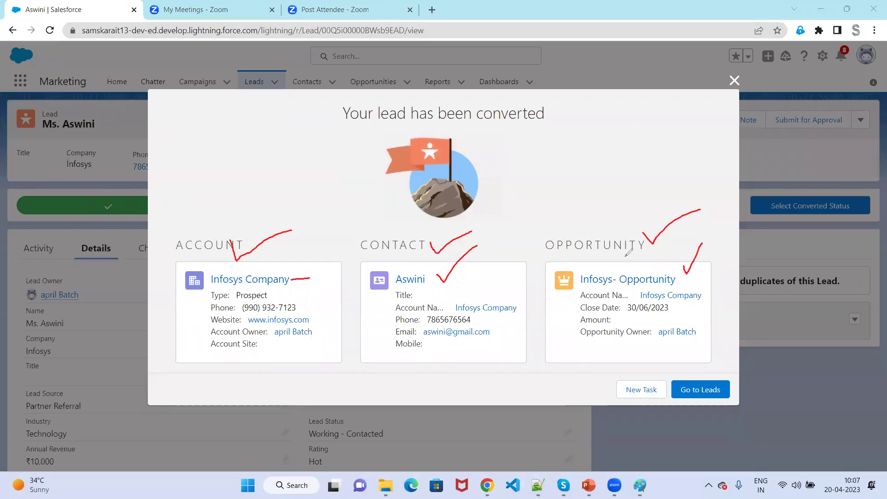
pyautogui.moveTo(389, 306); pyautogui.dragTo(437, 298)
pyautogui.moveTo(519, 290)
pyautogui.mouseDown()
pyautogui.moveTo(530, 304)
pyautogui.moveTo(456, 358)
pyautogui.moveTo(369, 342)
pyautogui.moveTo(394, 301)
pyautogui.mouseUp()
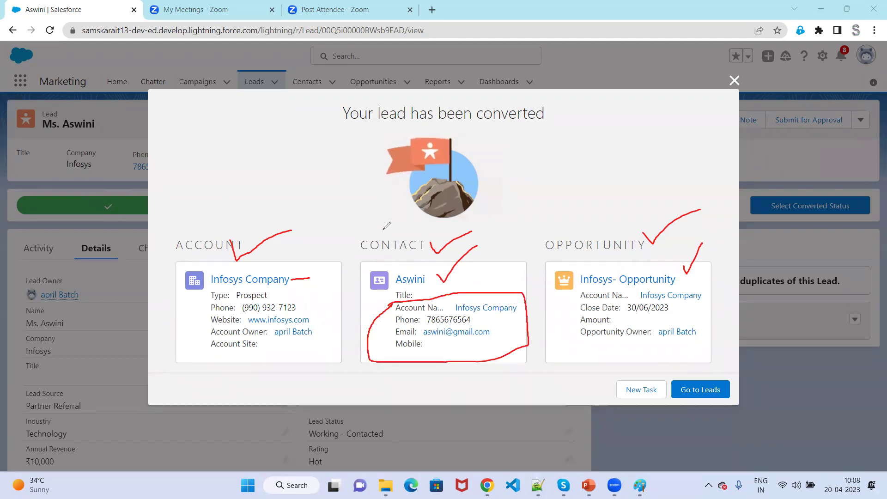
pyautogui.moveTo(384, 308)
pyautogui.mouseDown()
pyautogui.moveTo(388, 316)
pyautogui.moveTo(392, 303)
pyautogui.moveTo(379, 346)
pyautogui.moveTo(387, 334)
pyautogui.moveTo(388, 349)
pyautogui.mouseUp()
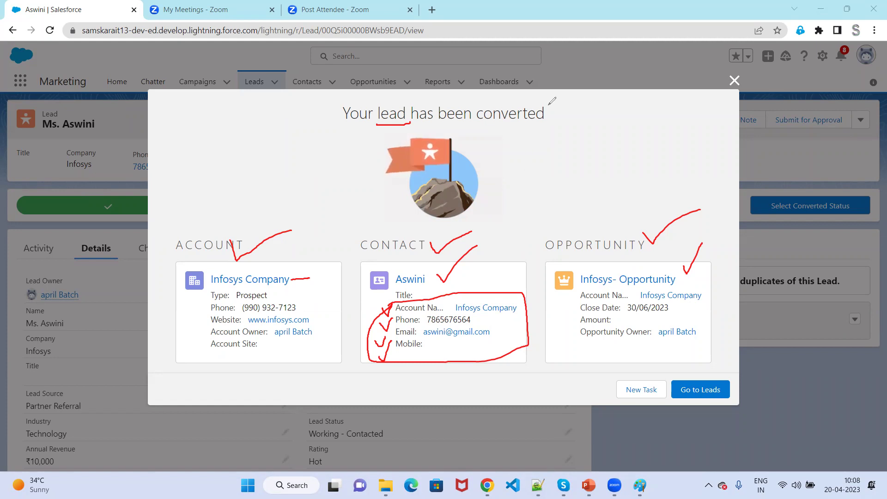
pyautogui.press('e')
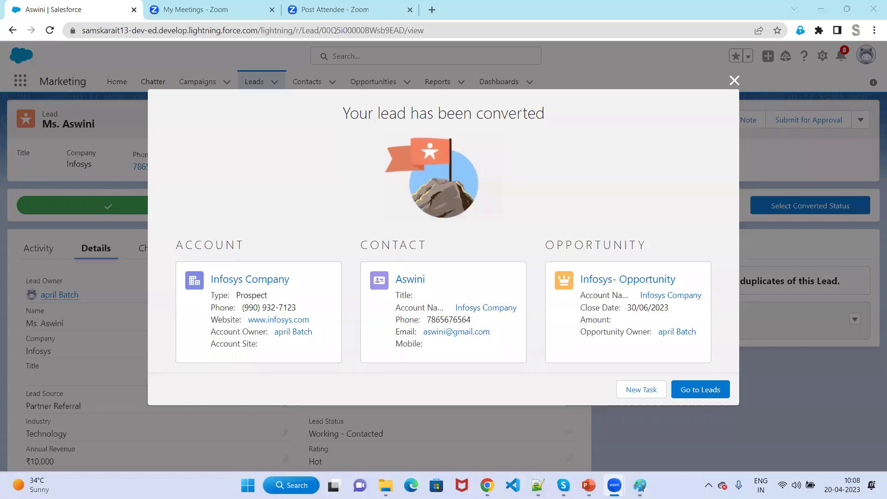
# Launch Snipping Tool via Windows search and snip the conversion summary showing the account, contact and opportunity.
pyautogui.click(291, 485)
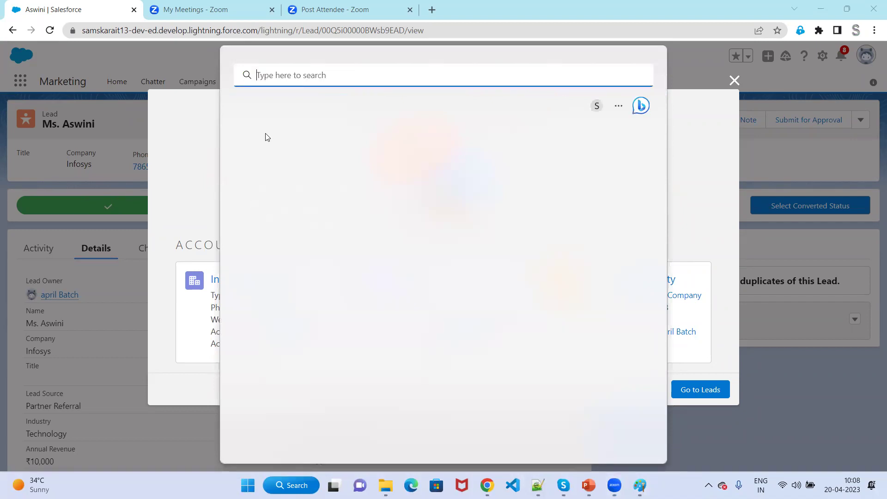
pyautogui.write('sn')
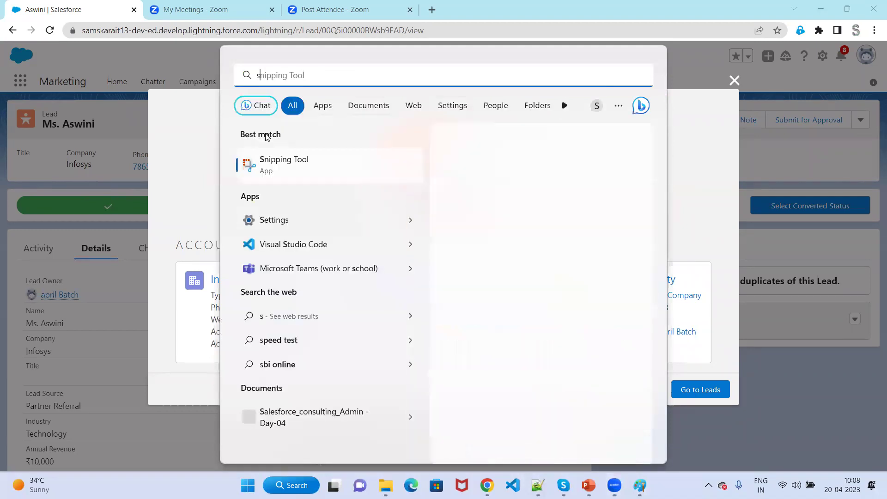
pyautogui.click(339, 175)
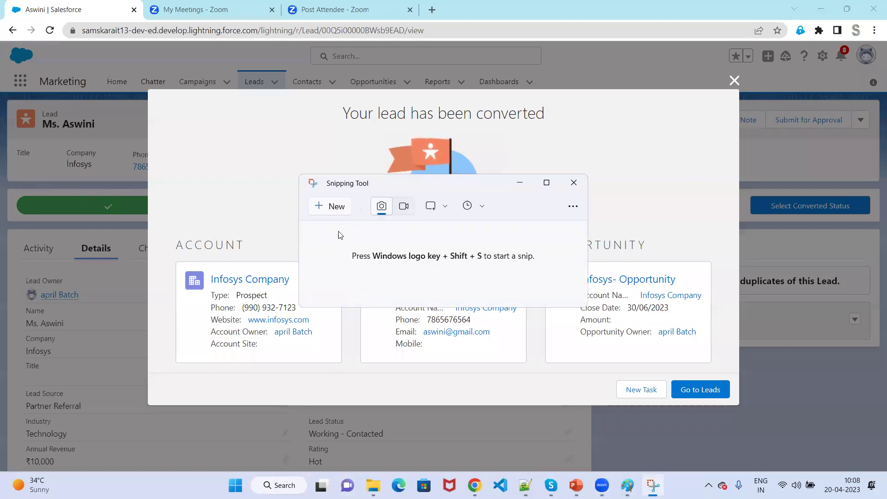
pyautogui.click(325, 209)
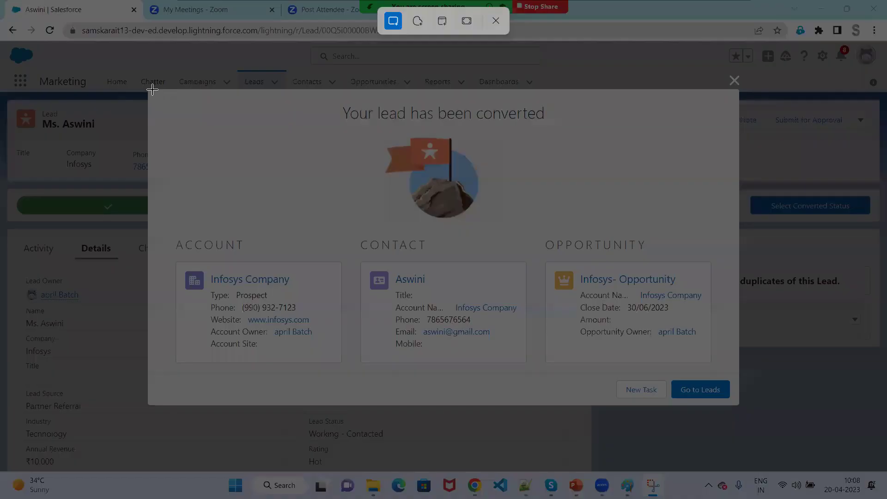
pyautogui.moveTo(152, 92); pyautogui.dragTo(726, 407)
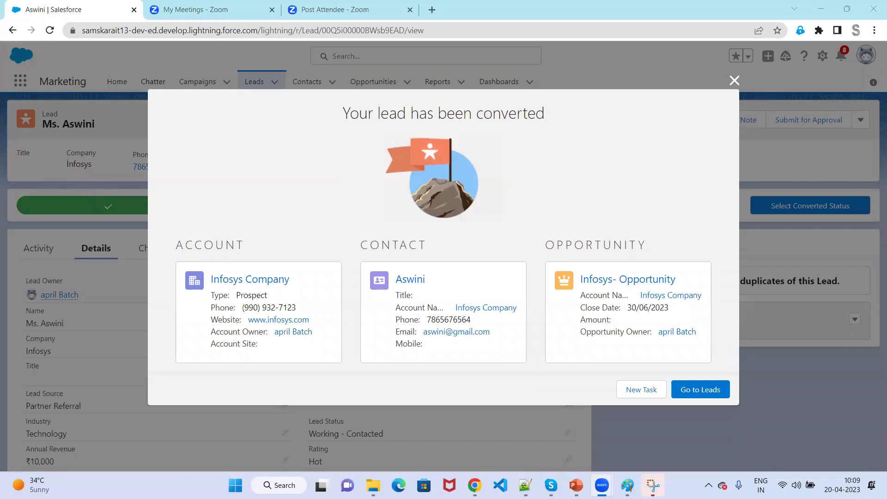
pyautogui.moveTo(577, 485)
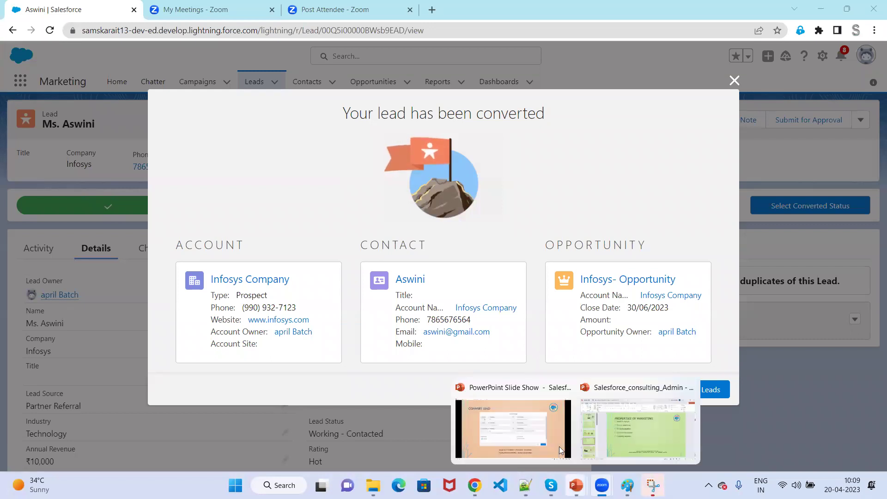
# Advance the PowerPoint slide show to slide 11, Marketing Cloud Architecture, and minimize it.
pyautogui.click(536, 423)
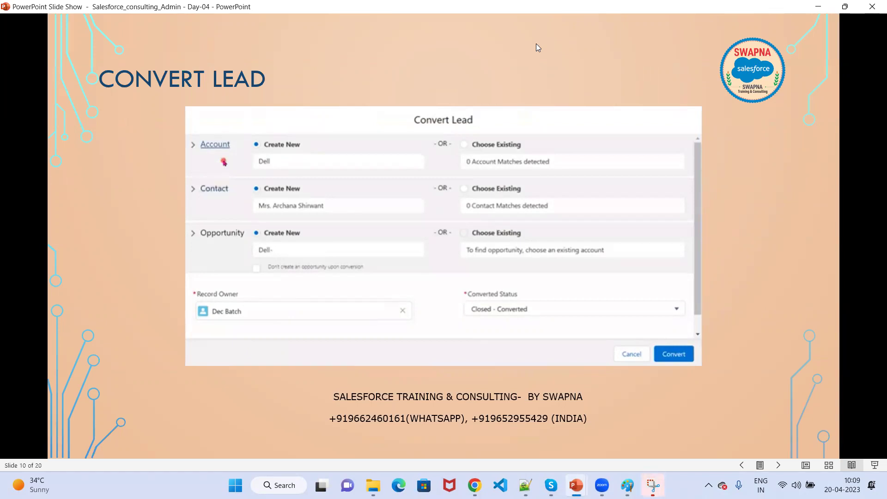
pyautogui.click(228, 250)
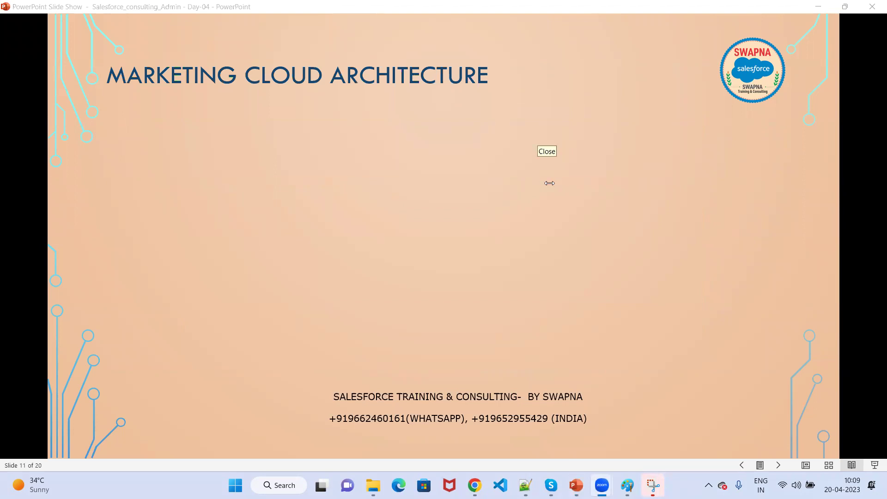
pyautogui.click(820, 7)
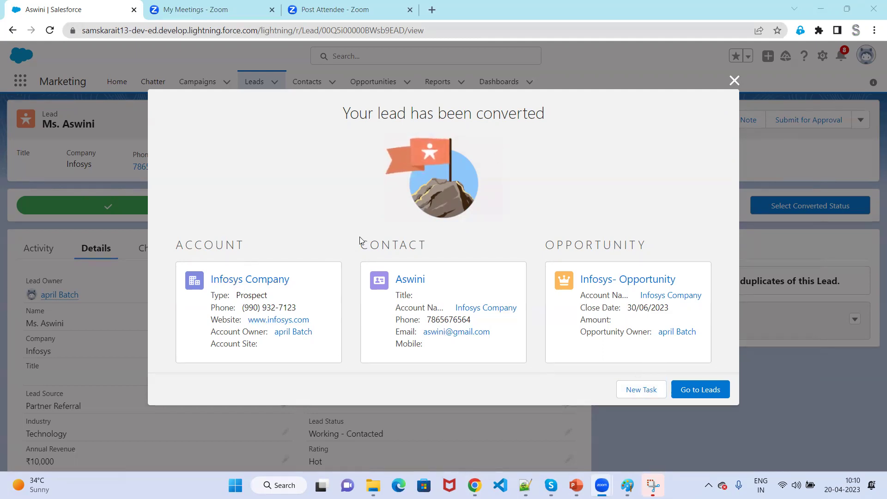
# Return to Leads, switch to the All Open Leads view and sort it by Name.
pyautogui.click(698, 392)
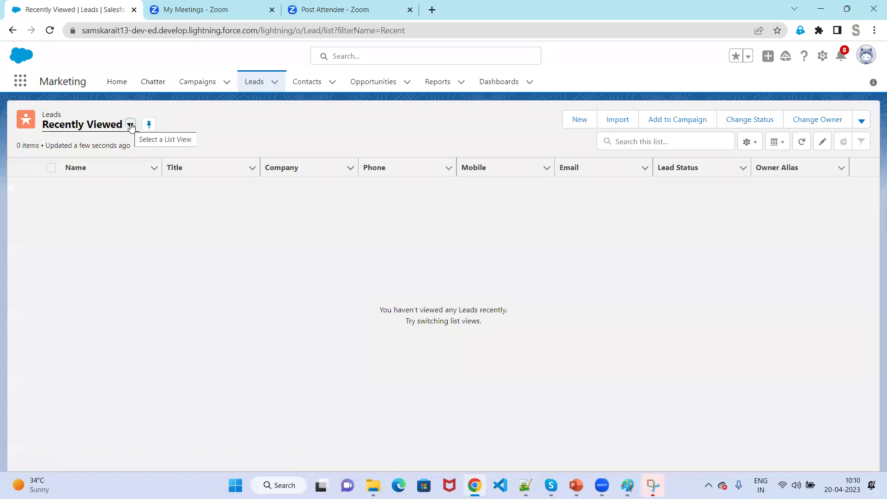
pyautogui.click(130, 125)
pyautogui.click(100, 169)
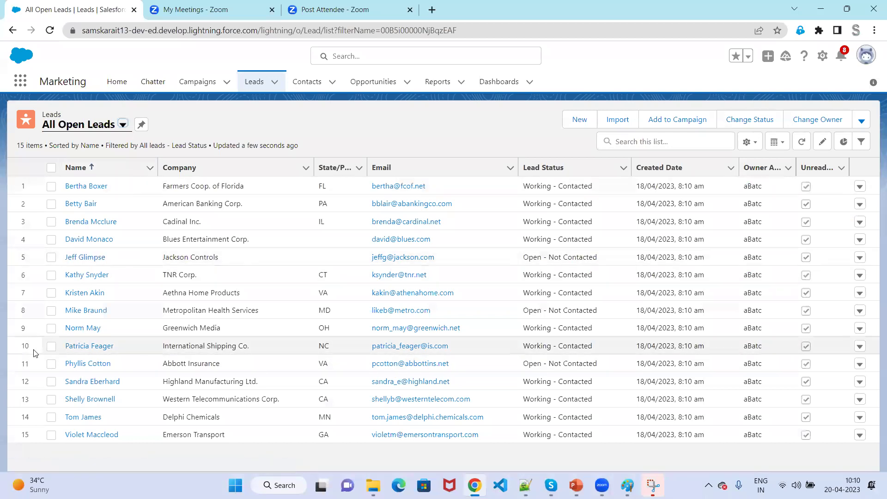
pyautogui.click(92, 169)
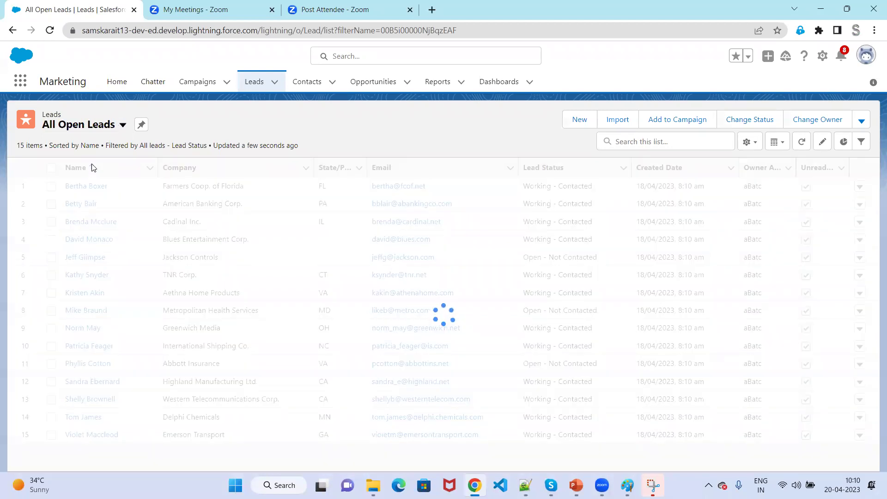
pyautogui.click(92, 166)
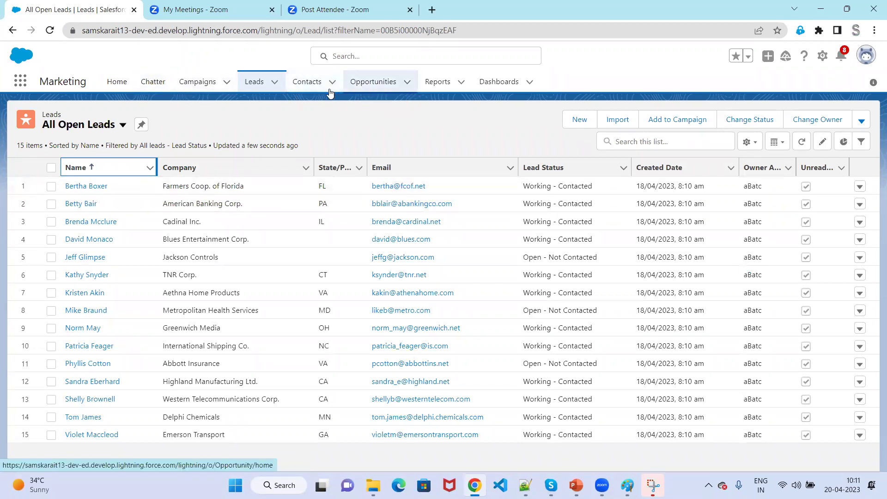
# Open the converted contact from the Contacts list and view its Details, showing account Infosys Company.
pyautogui.click(311, 86)
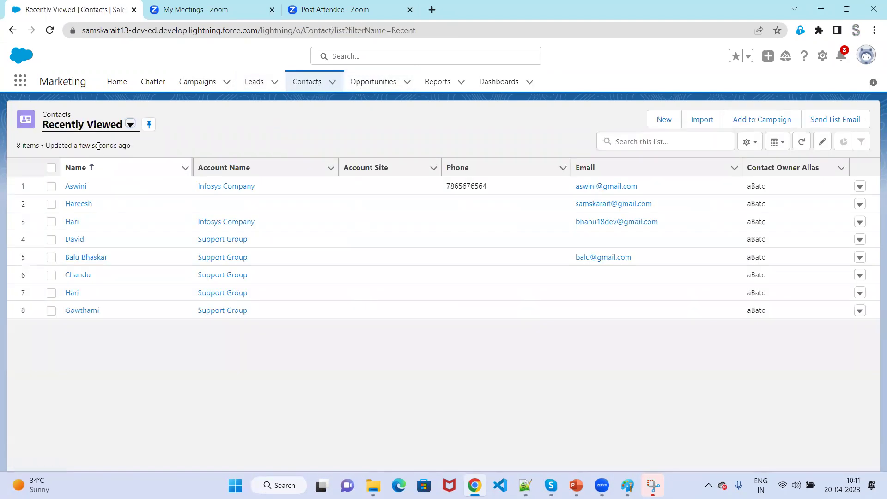
pyautogui.click(72, 189)
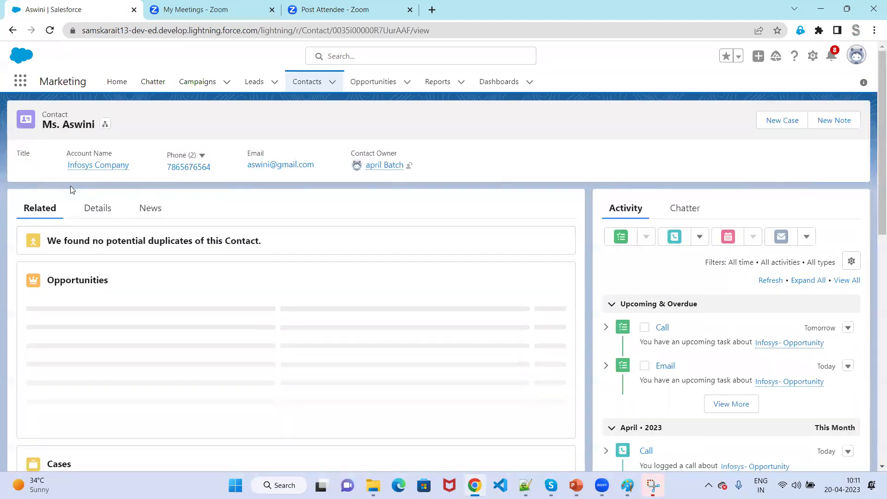
pyautogui.click(96, 215)
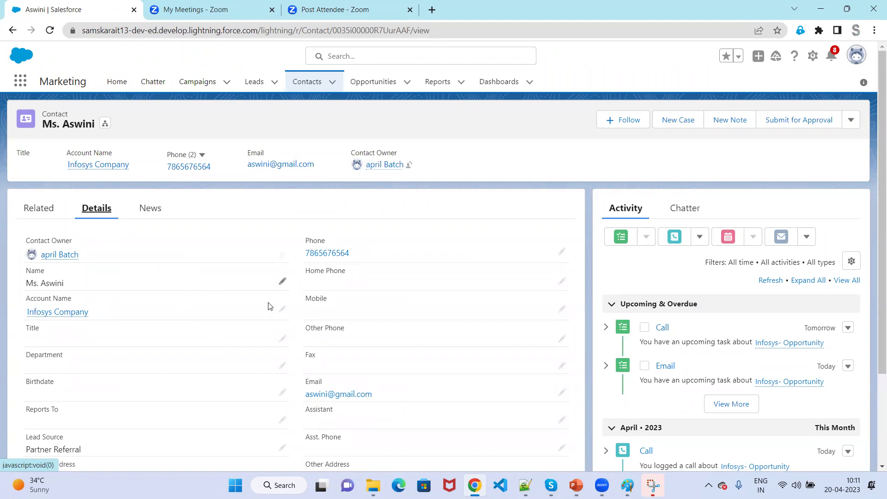
# Open Infosys- Opportunity from the Opportunities list and view its Details: Prospecting, closing 30/06/2023.
pyautogui.click(367, 82)
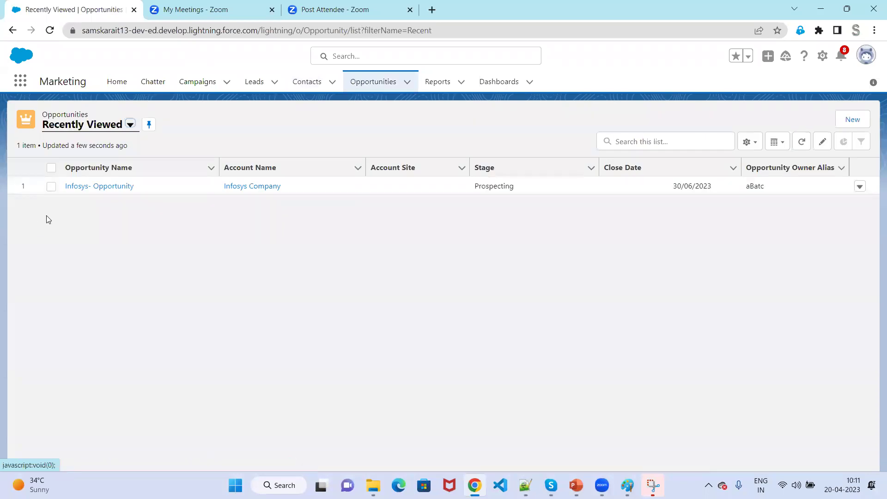
pyautogui.click(95, 186)
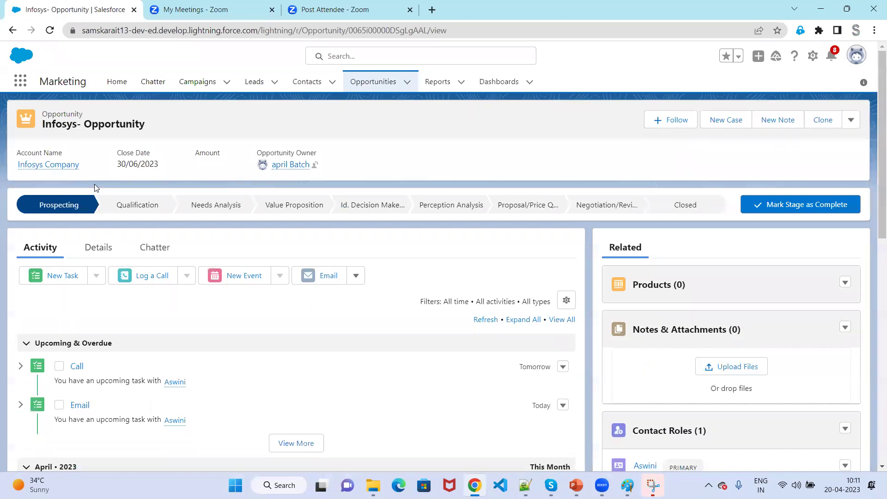
pyautogui.click(99, 252)
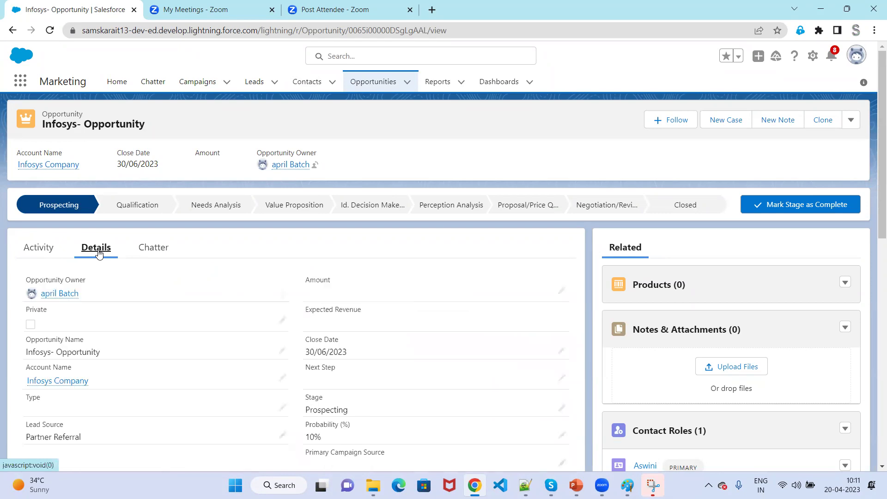
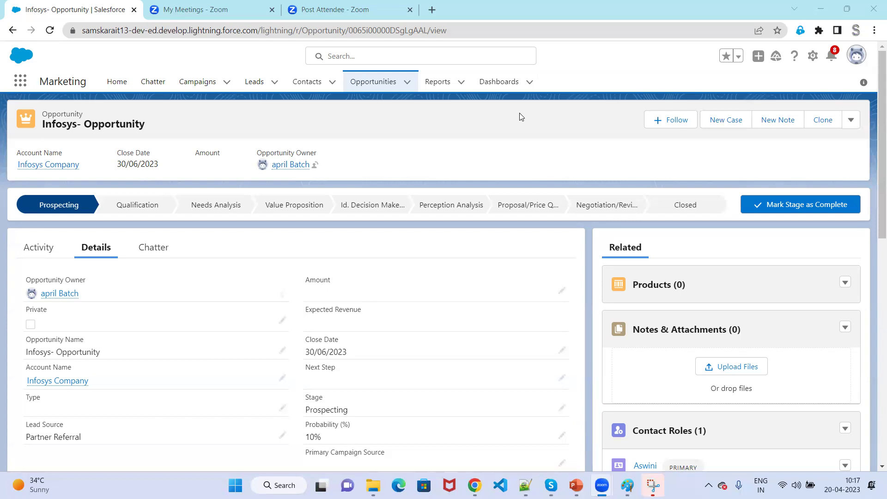
# Switch the Leads tab to the All Open Leads list view.
pyautogui.click(250, 84)
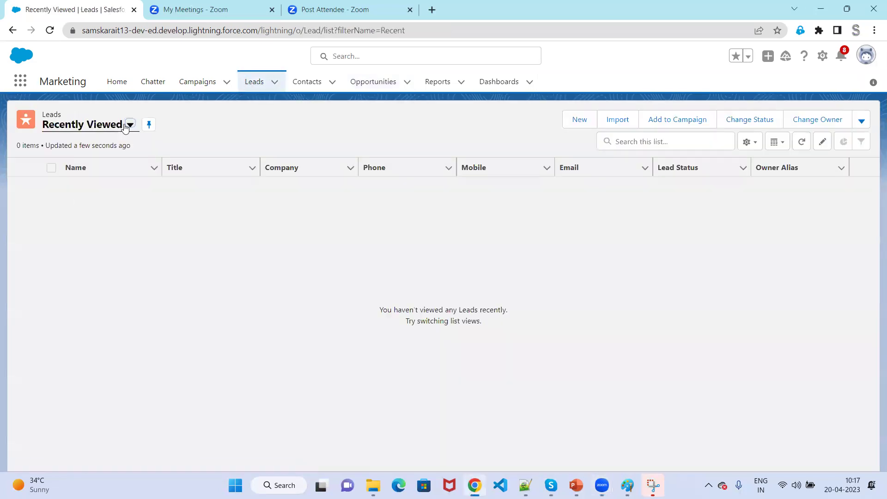
pyautogui.click(128, 124)
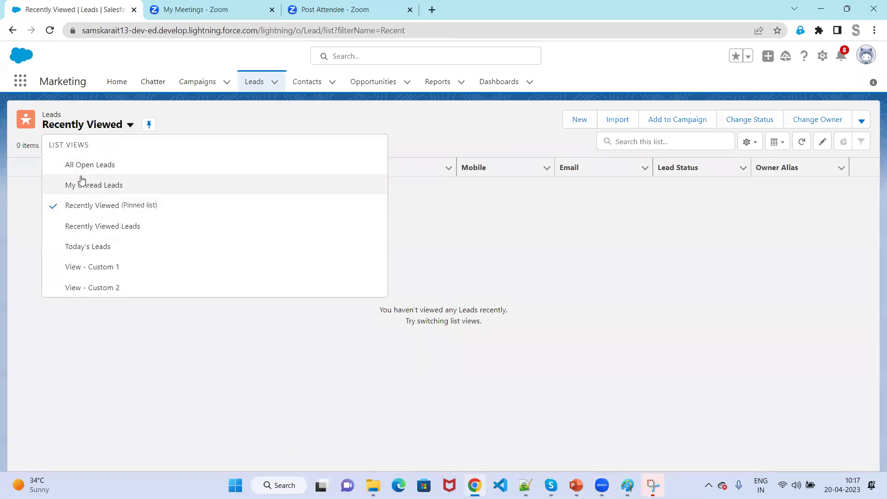
pyautogui.click(88, 170)
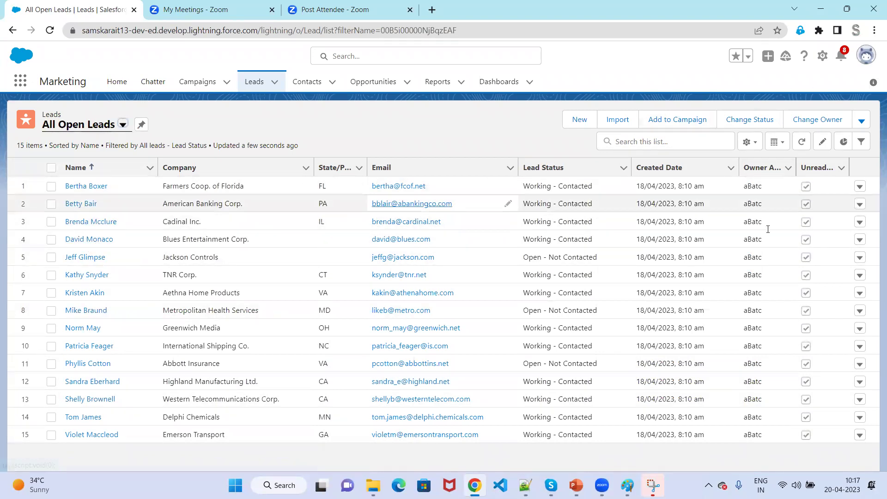
# Clone the Farmers Coop. of Florida lead, appending 12 to its first and last name.
pyautogui.click(86, 189)
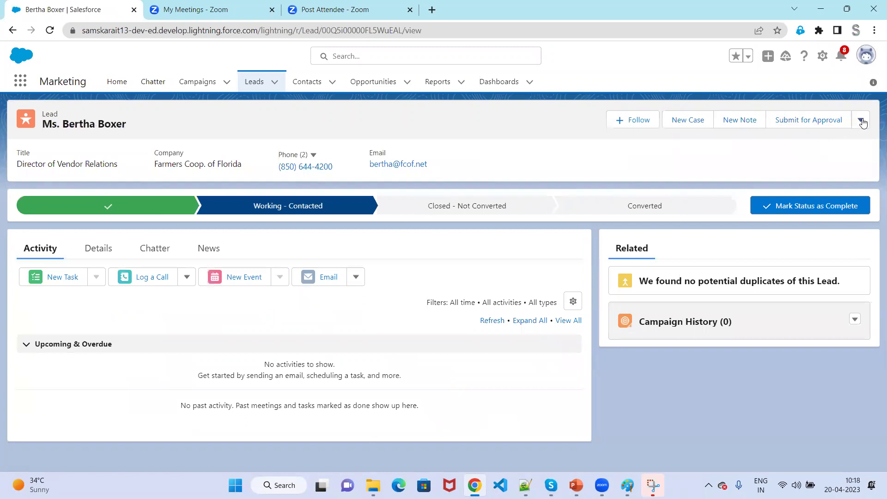
pyautogui.click(862, 121)
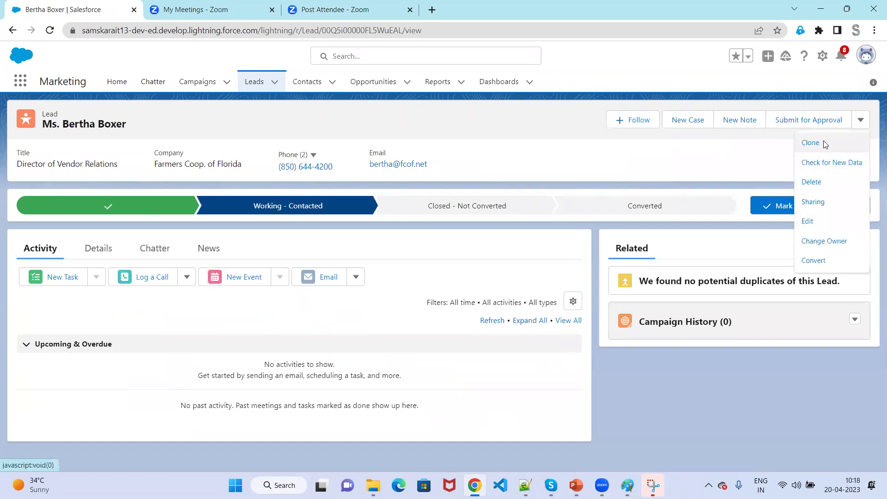
pyautogui.click(824, 143)
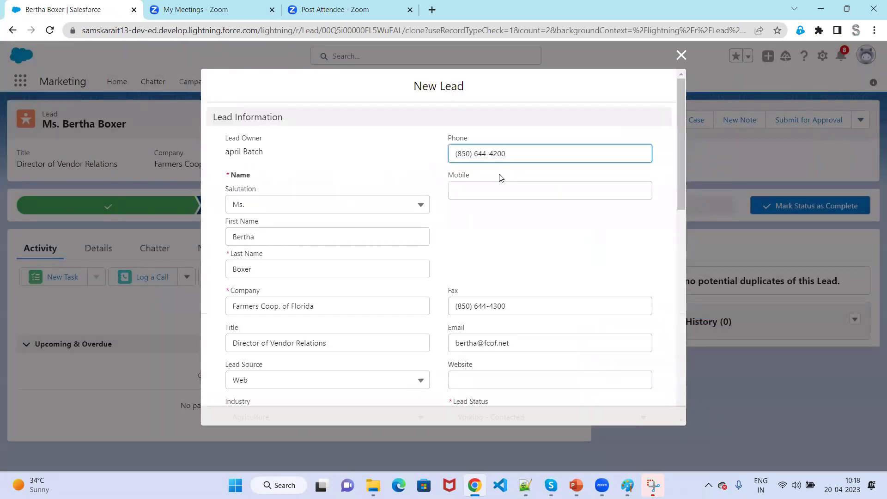
pyautogui.click(263, 239)
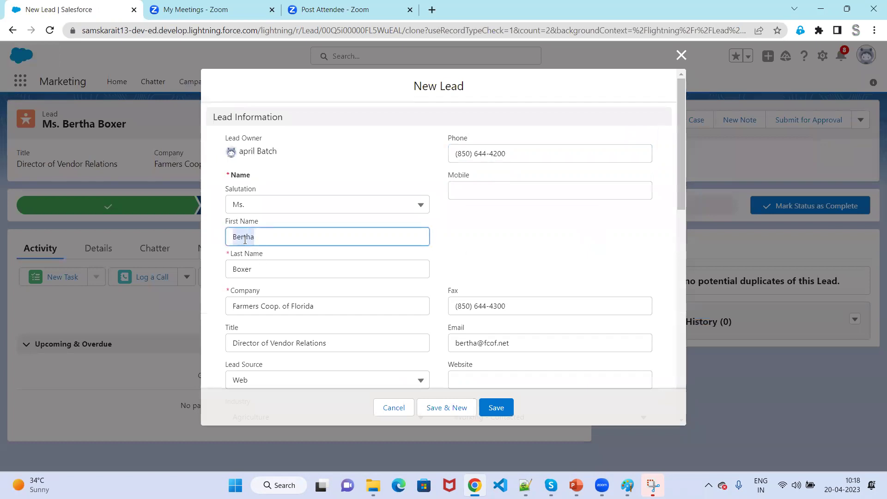
pyautogui.write('12')
pyautogui.click(286, 269)
pyautogui.write('12')
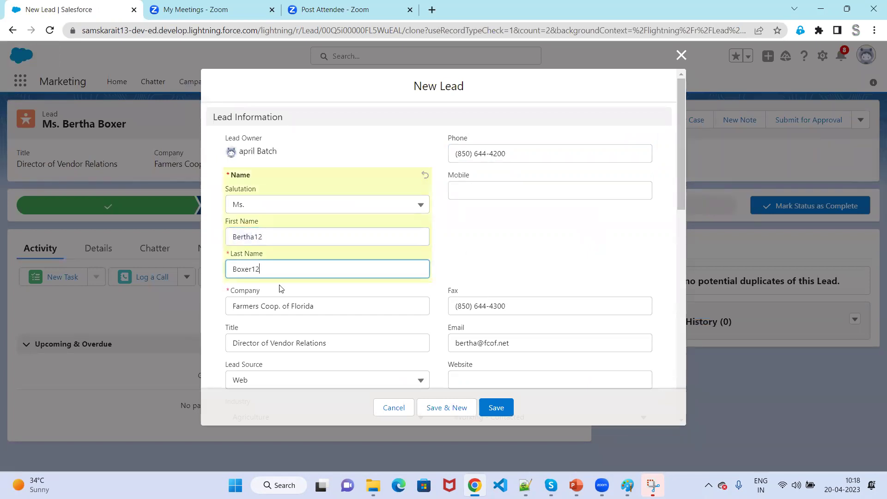
# Append 12 to the clone's e-mail and save it despite the duplicate warning.
pyautogui.click(506, 408)
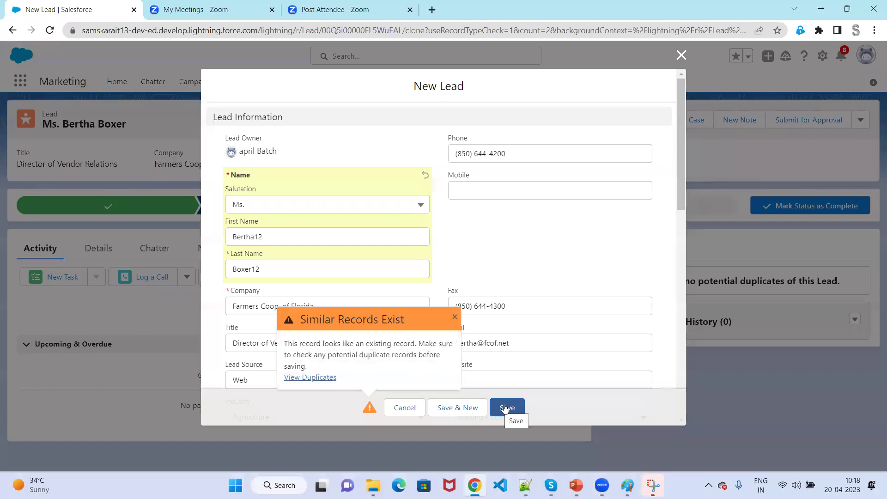
pyautogui.click(306, 233)
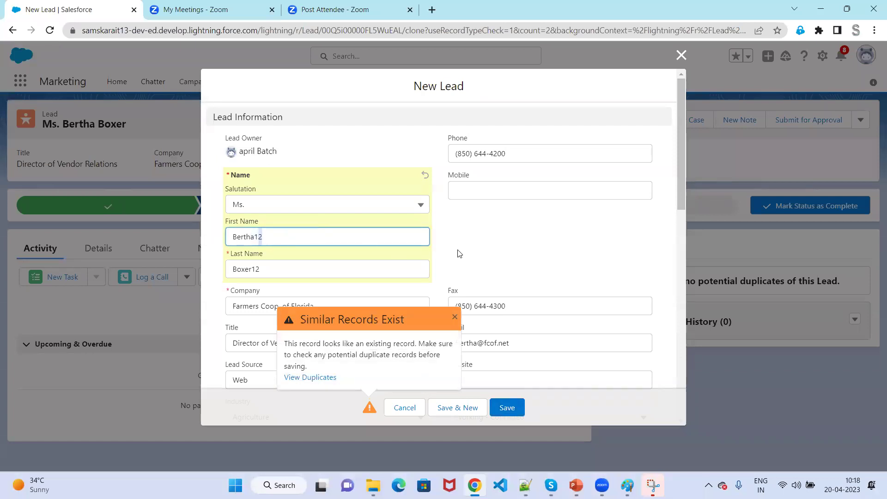
pyautogui.scroll(-5, 462, 250)
pyautogui.click(481, 112)
pyautogui.write('12')
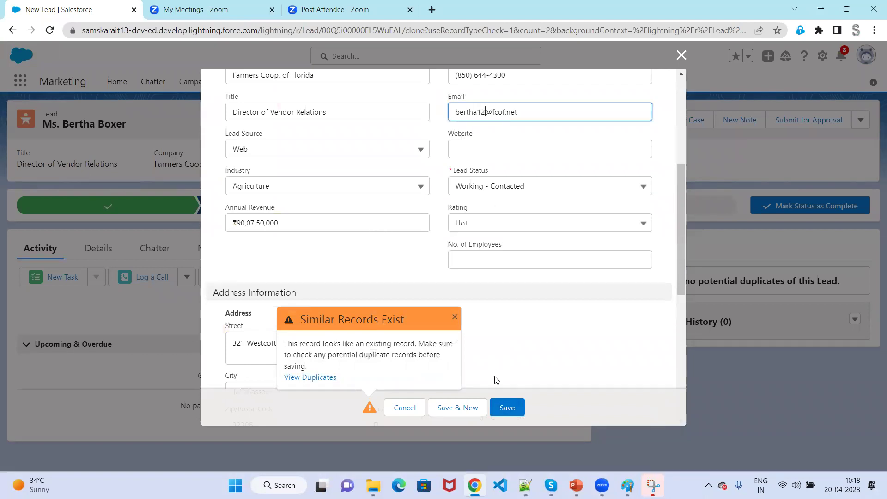
pyautogui.click(507, 407)
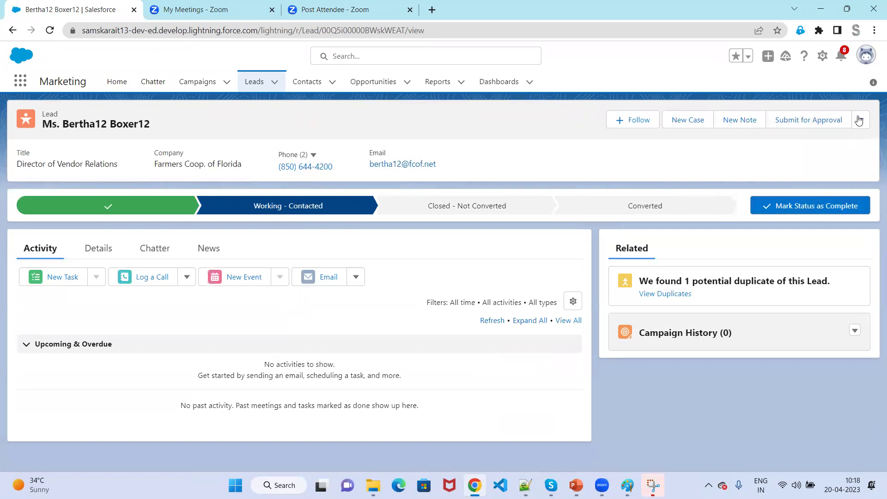
# Start converting the new lead, trying Choose Existing before settling on Create New account.
pyautogui.click(860, 120)
pyautogui.click(829, 263)
pyautogui.click(467, 115)
pyautogui.click(231, 115)
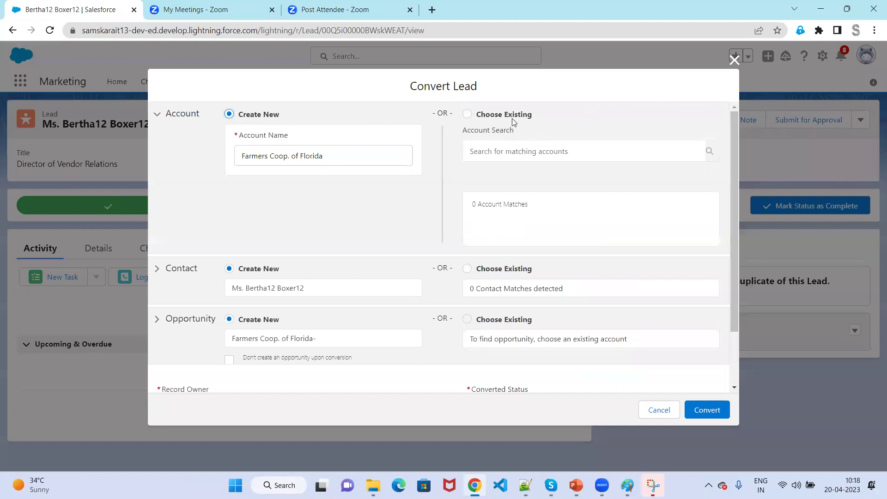
pyautogui.click(468, 115)
pyautogui.click(235, 117)
pyautogui.click(467, 114)
pyautogui.click(231, 118)
# Search existing accounts for 'Far', then clear the search.
pyautogui.click(500, 152)
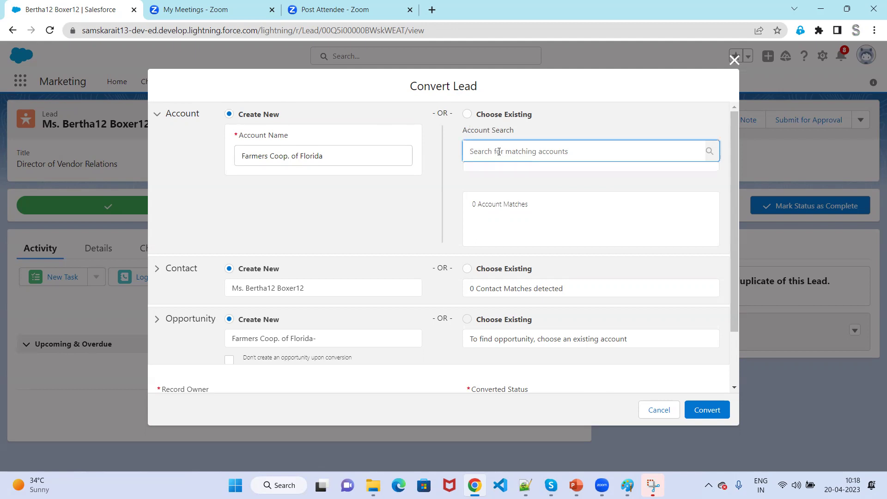
pyautogui.write('Far')
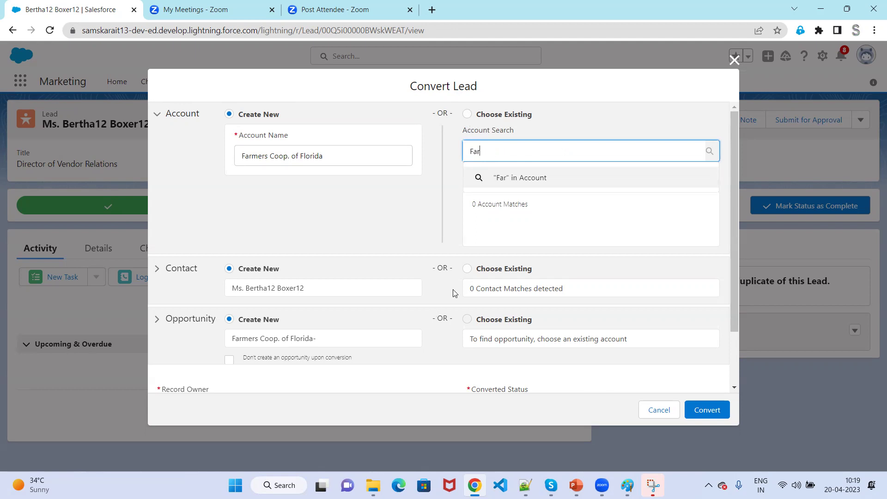
pyautogui.press('BackSpace')
pyautogui.press('BackSpace')
pyautogui.press('BackSpace')
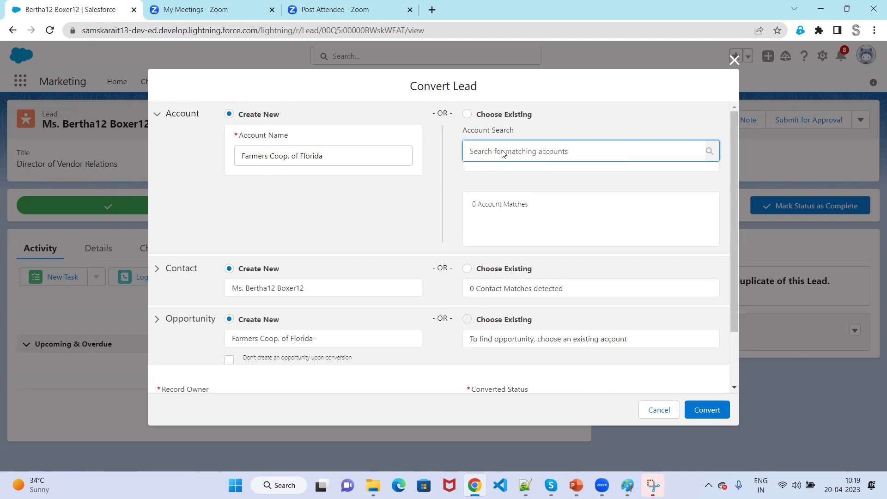
pyautogui.click(559, 138)
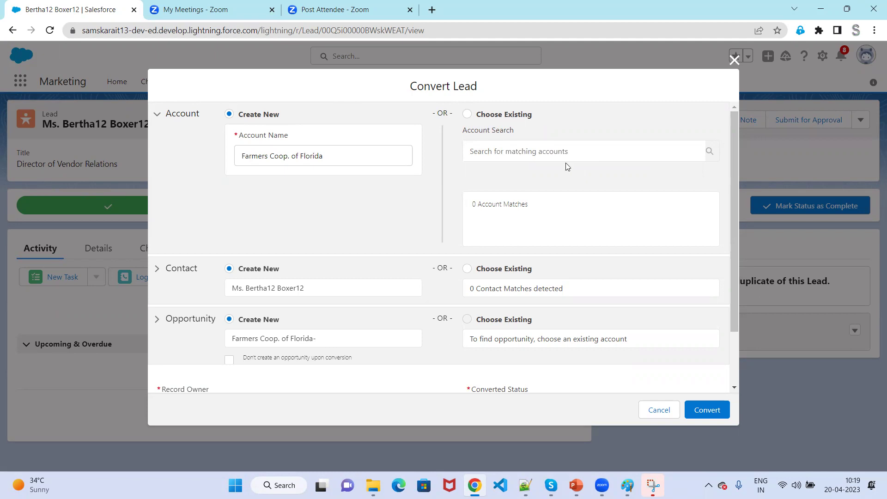
# Pick existing account Infosys Company via an 'Inf' search, then close the conversion unconverted.
pyautogui.click(526, 117)
pyautogui.click(519, 151)
pyautogui.write('In')
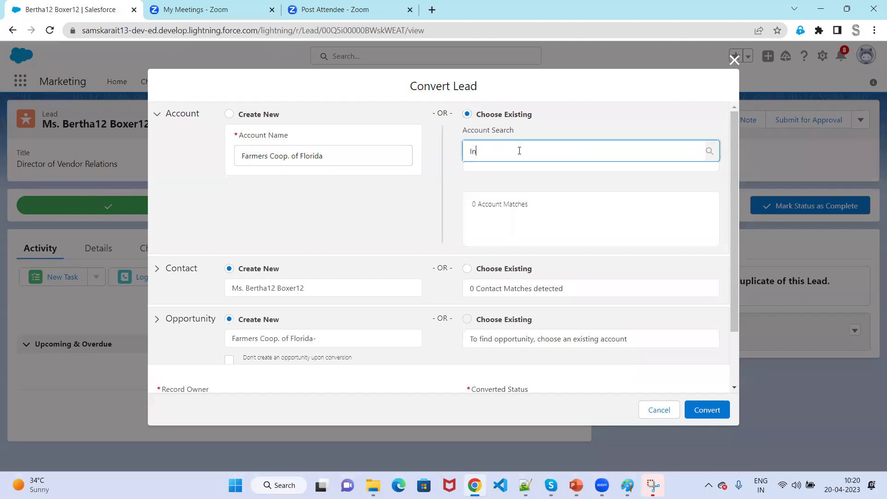
pyautogui.write('f')
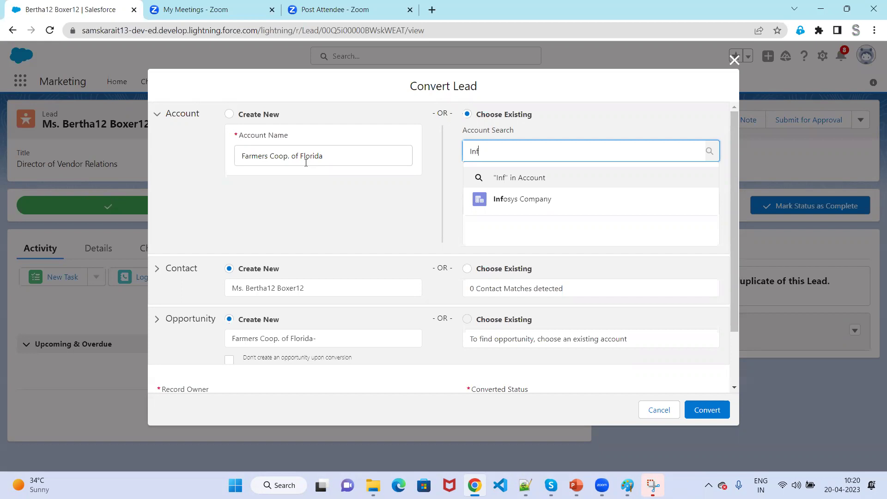
pyautogui.click(538, 210)
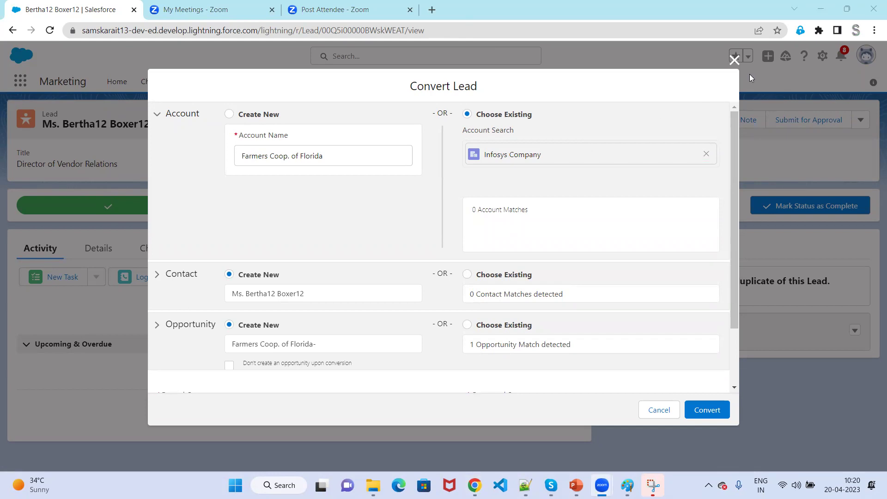
pyautogui.click(735, 60)
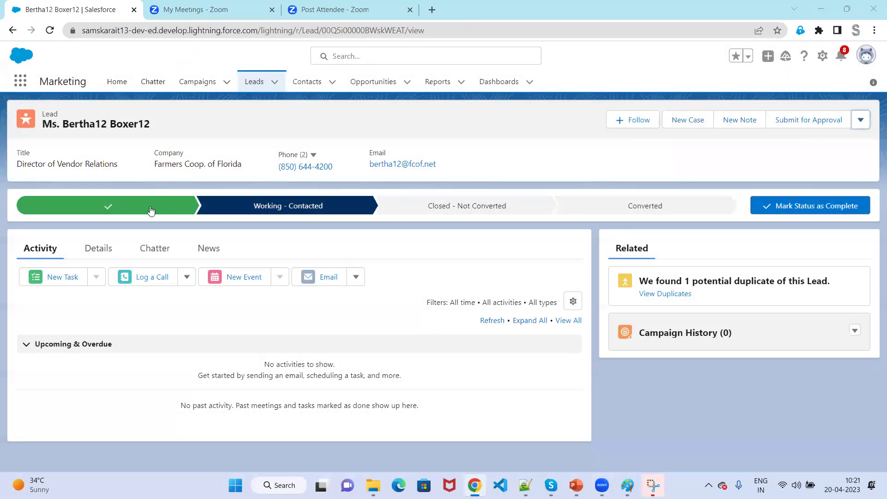
# Review the original and cloned Farmers Coop. of Florida lead records, then view Opportunities.
pyautogui.click(257, 86)
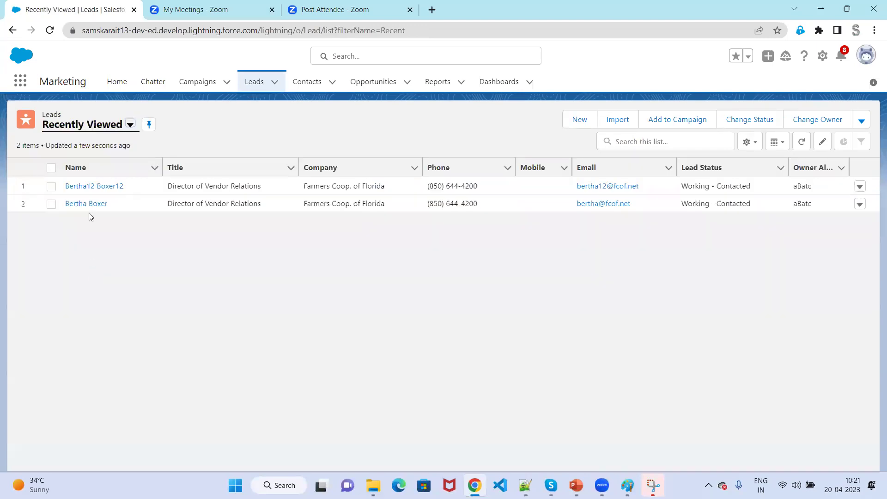
pyautogui.click(90, 204)
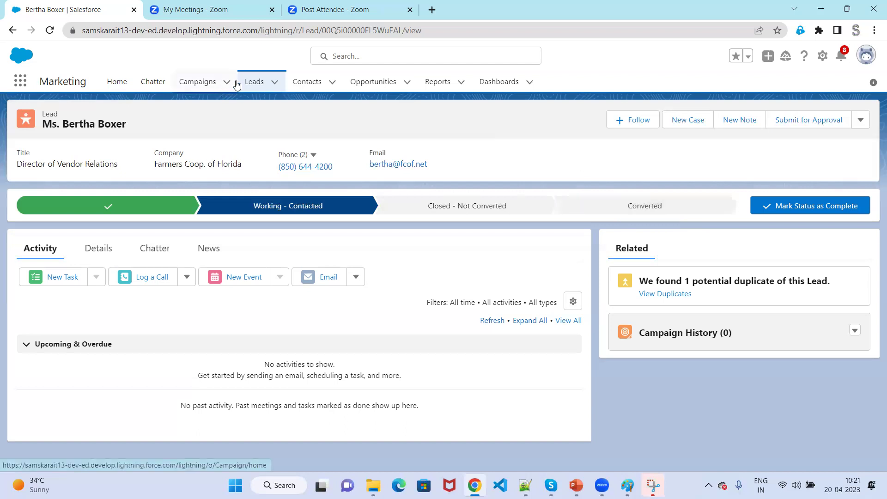
pyautogui.click(254, 85)
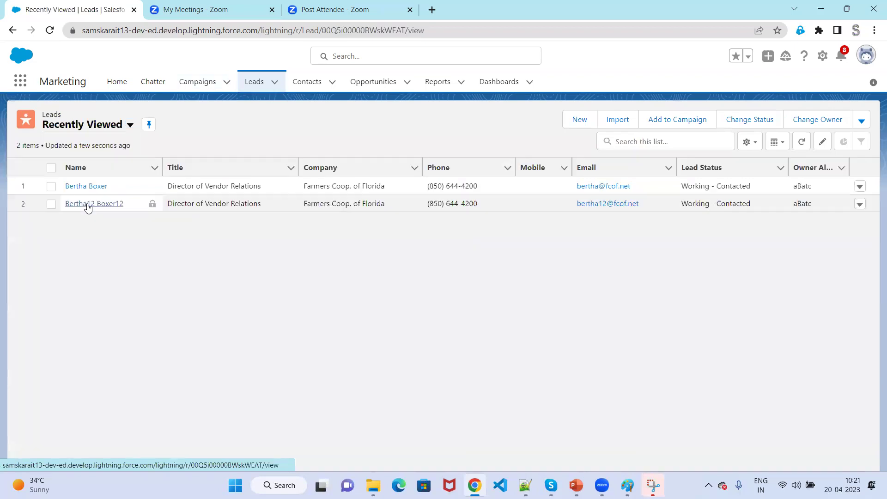
pyautogui.click(87, 204)
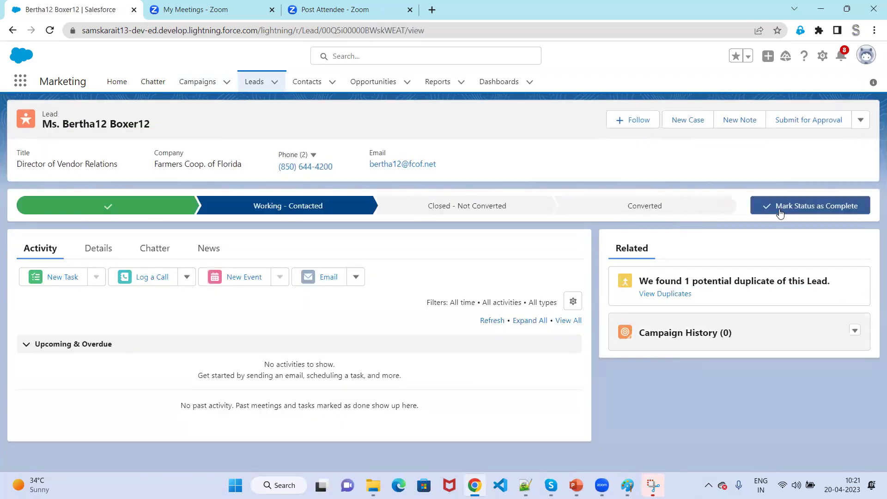
pyautogui.click(366, 85)
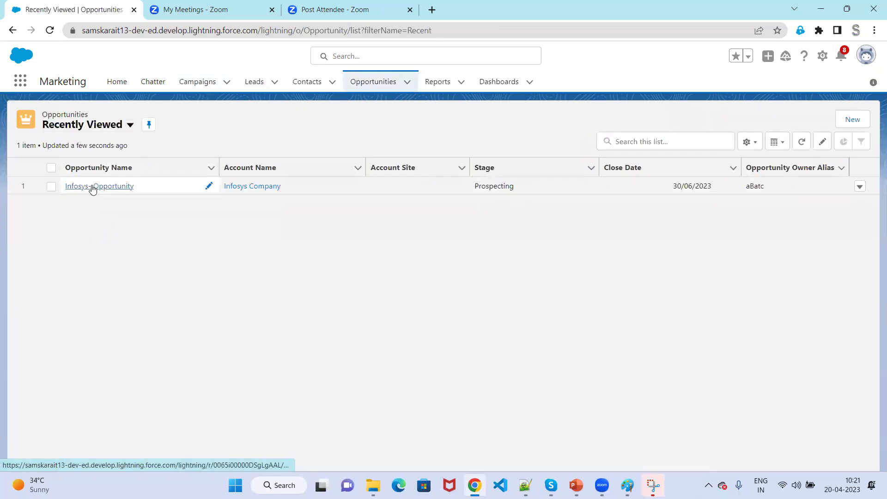
# Open Infosys- Opportunity's details and follow its Infosys Company account link.
pyautogui.click(91, 186)
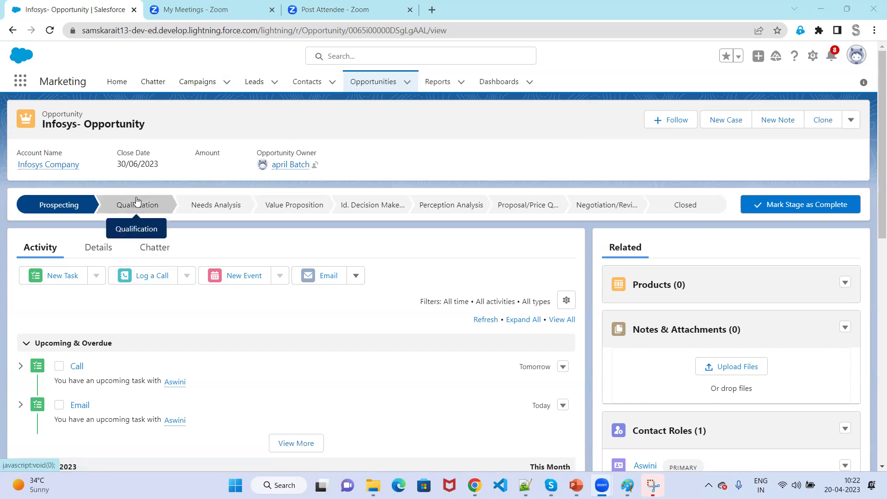
pyautogui.click(106, 248)
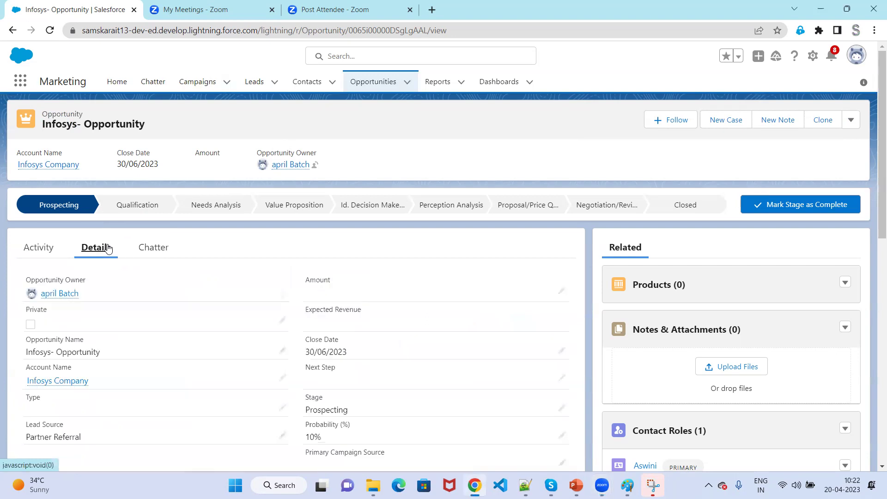
pyautogui.click(68, 382)
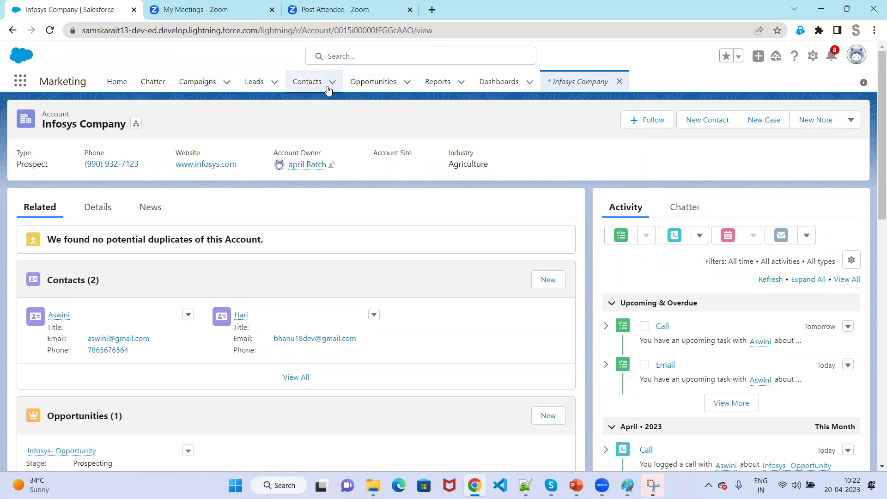
pyautogui.click(20, 82)
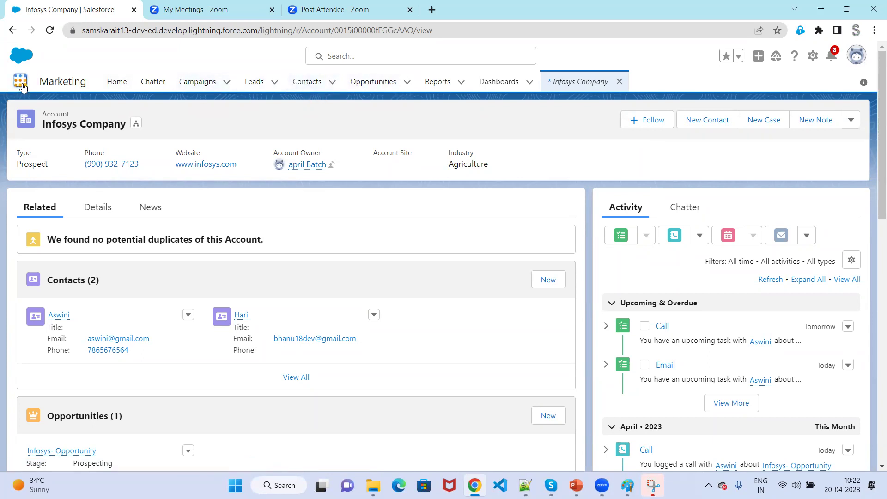
# Open Accounts from an 'Acc' App Launcher search, then return to the Leads list.
pyautogui.write('Acc')
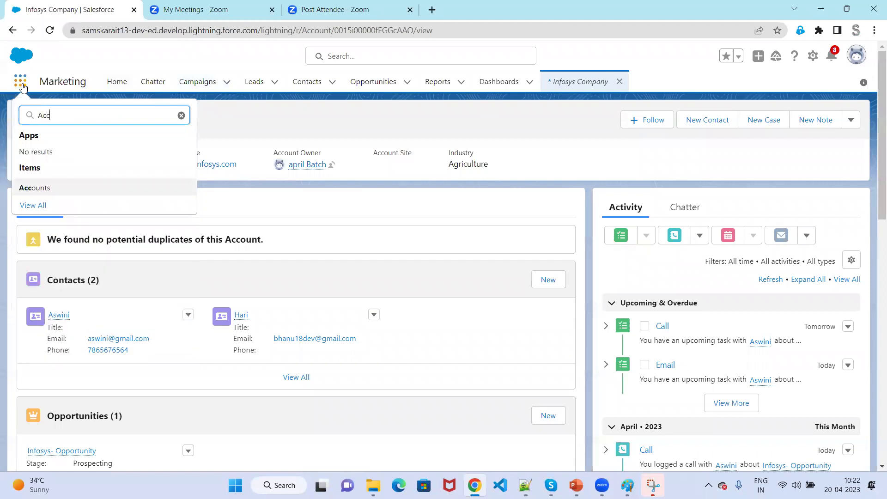
pyautogui.click(36, 188)
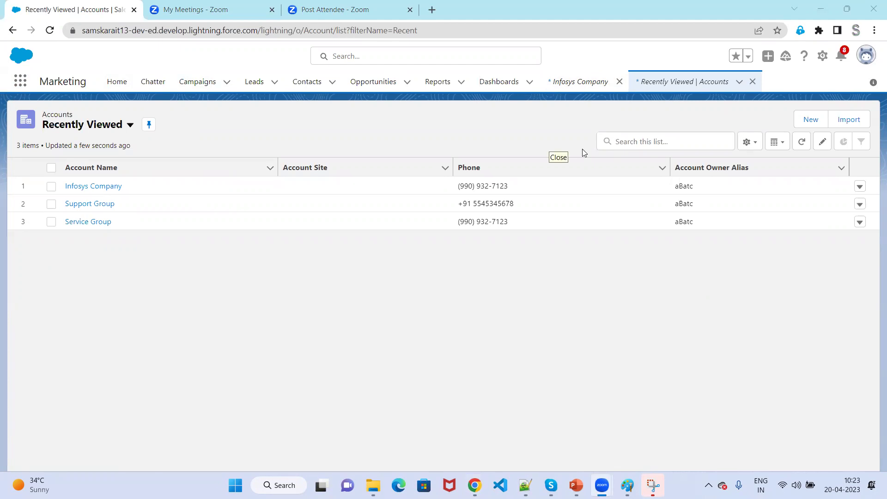
pyautogui.click(252, 82)
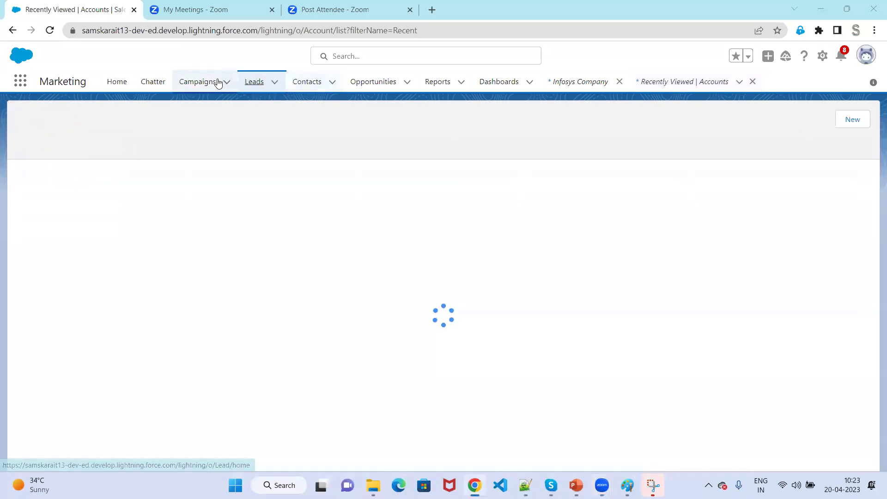
pyautogui.click(211, 85)
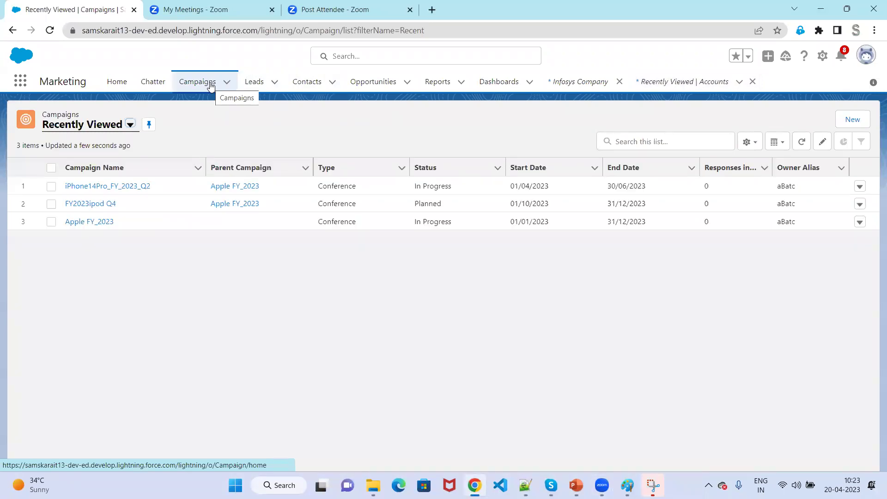
pyautogui.click(263, 85)
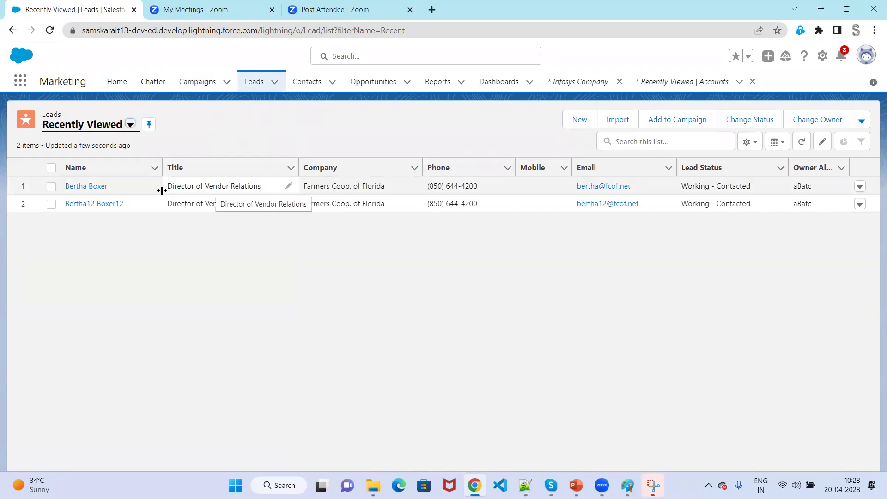
# View the original Farmers Coop. of Florida lead's details, then the Campaigns list.
pyautogui.click(80, 187)
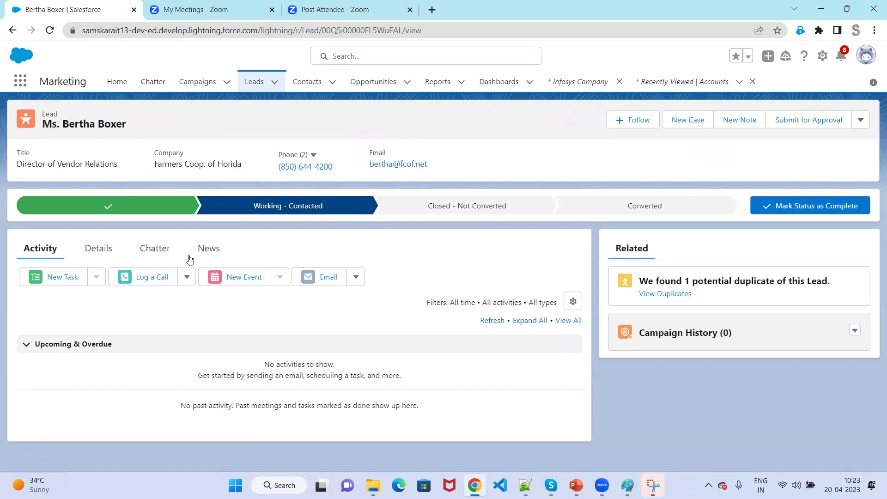
pyautogui.click(116, 254)
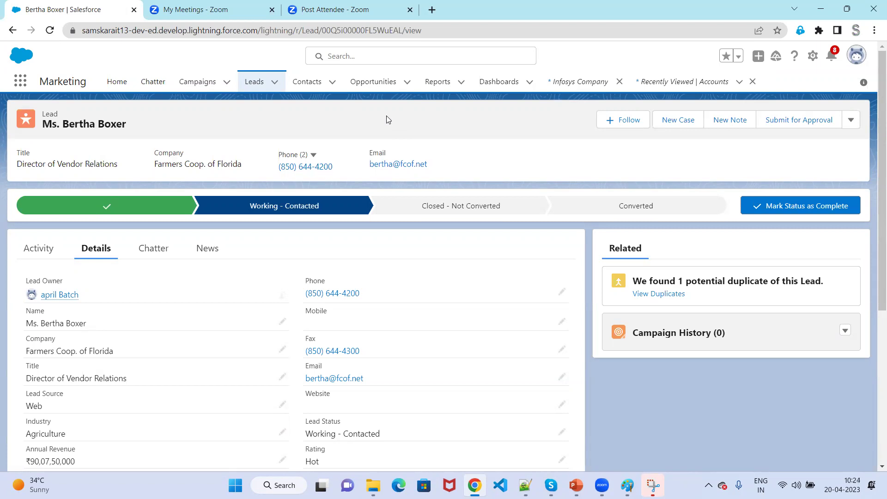
pyautogui.click(192, 90)
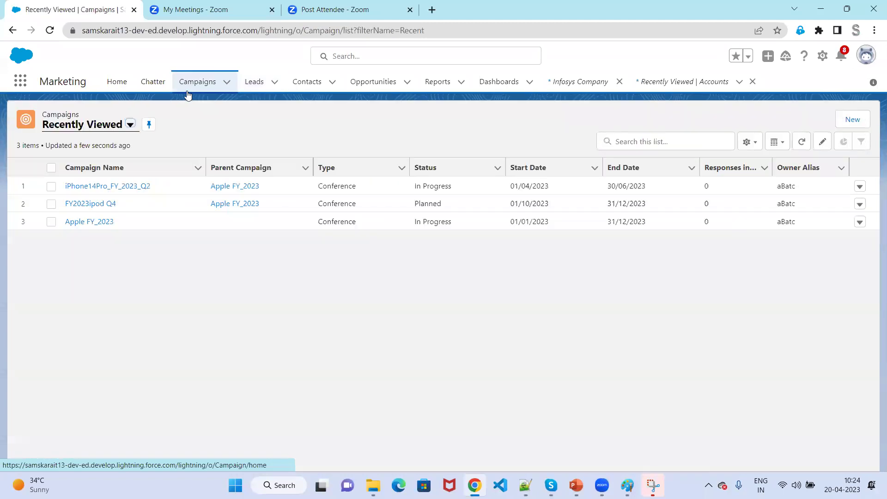
# Add the cloned lead to iPhone14Pro_FY_2023_Q2, choosing to overwrite existing member status.
pyautogui.click(89, 185)
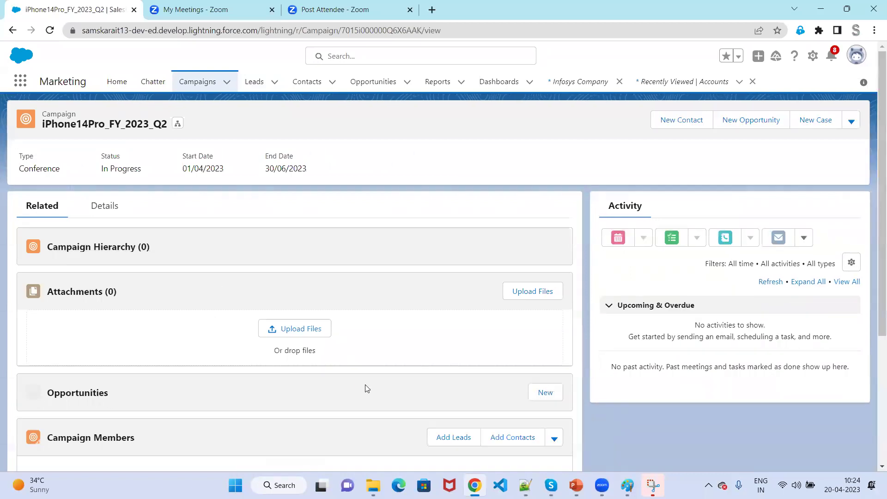
pyautogui.scroll(-3, 365, 388)
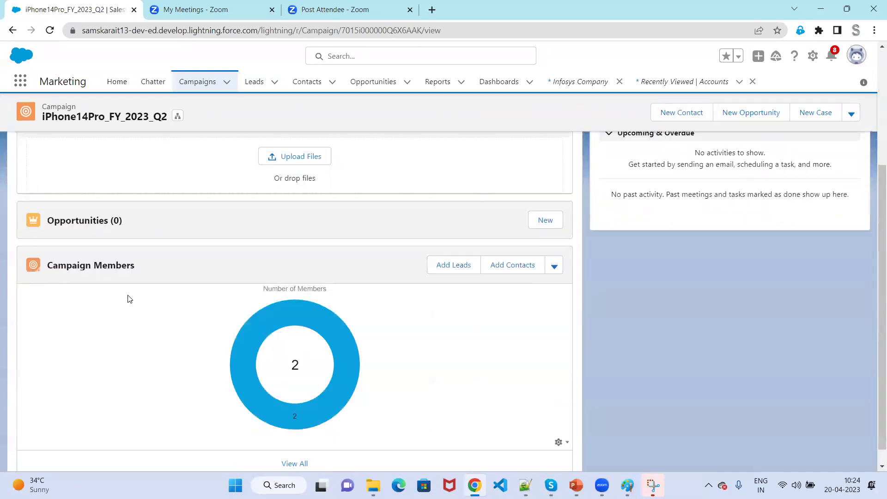
pyautogui.click(447, 267)
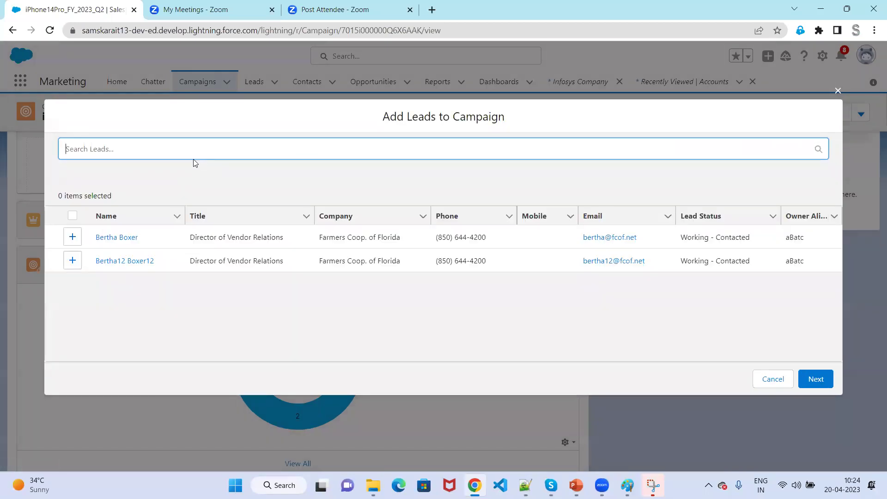
pyautogui.click(71, 261)
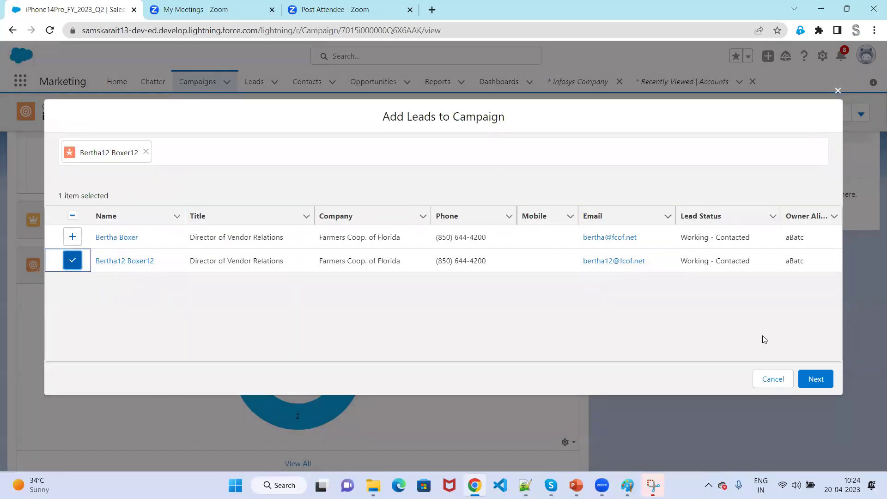
pyautogui.click(815, 379)
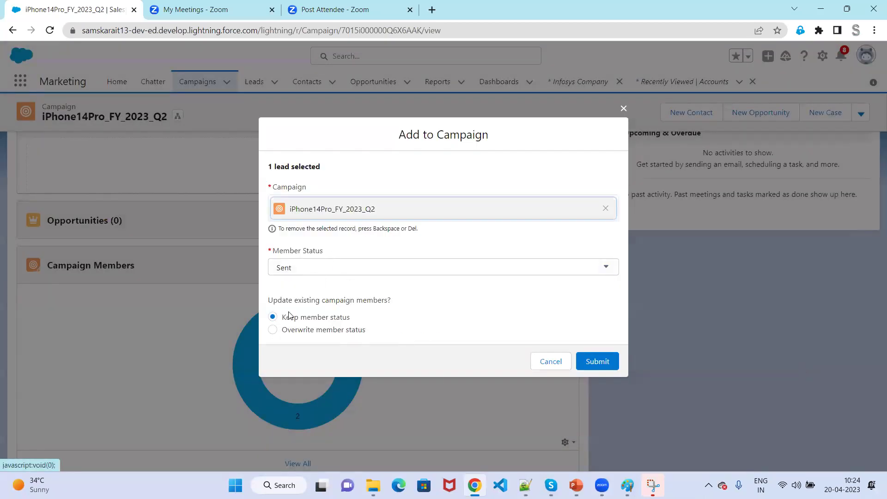
pyautogui.click(306, 333)
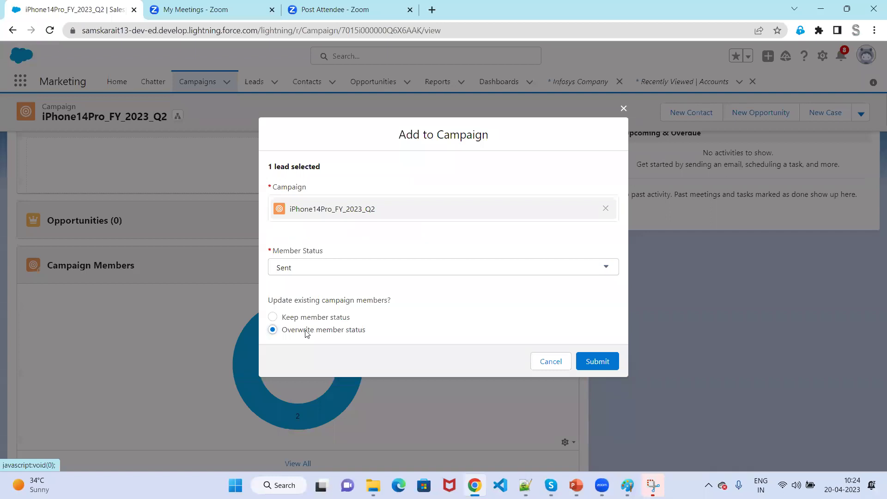
pyautogui.click(301, 317)
pyautogui.click(316, 332)
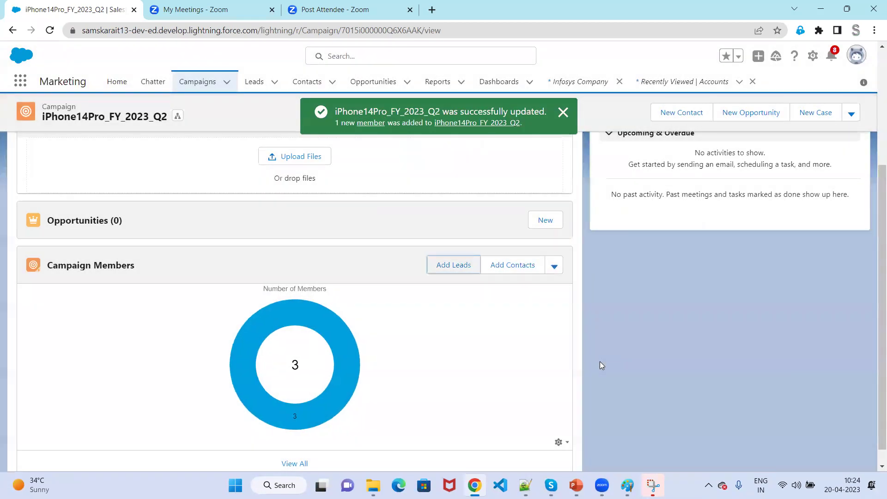
# Edit the cloned lead's campaign membership in the full members list to status Responded.
pyautogui.click(294, 463)
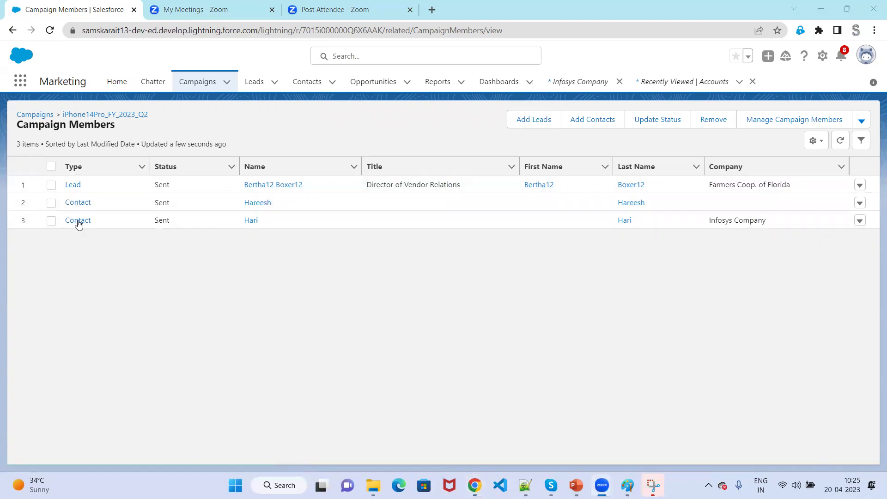
pyautogui.click(860, 187)
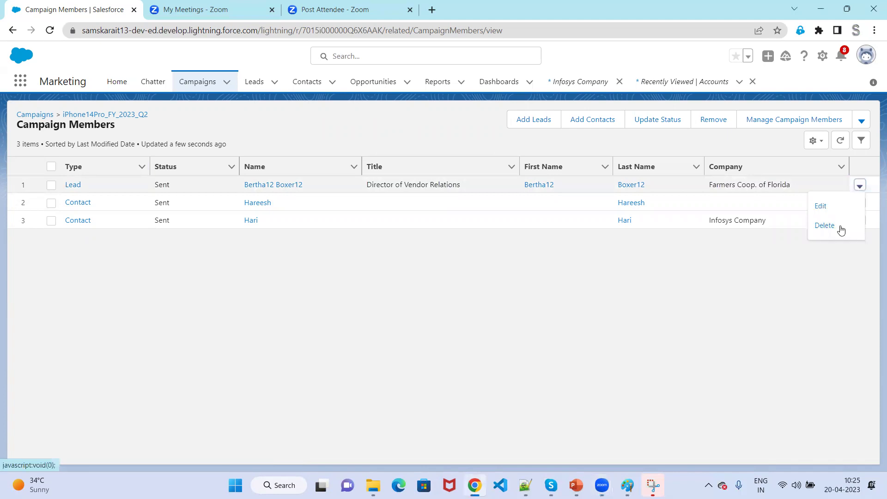
pyautogui.click(832, 213)
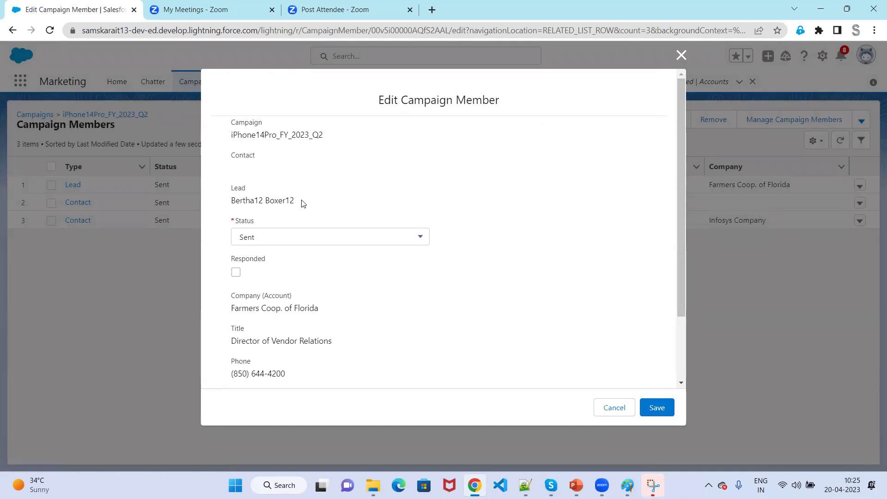
pyautogui.scroll(-3, 302, 206)
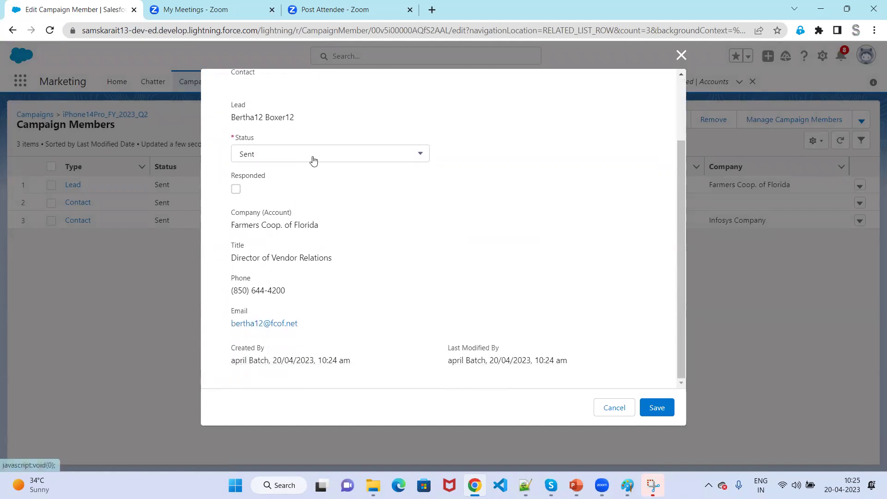
pyautogui.click(313, 160)
pyautogui.click(293, 196)
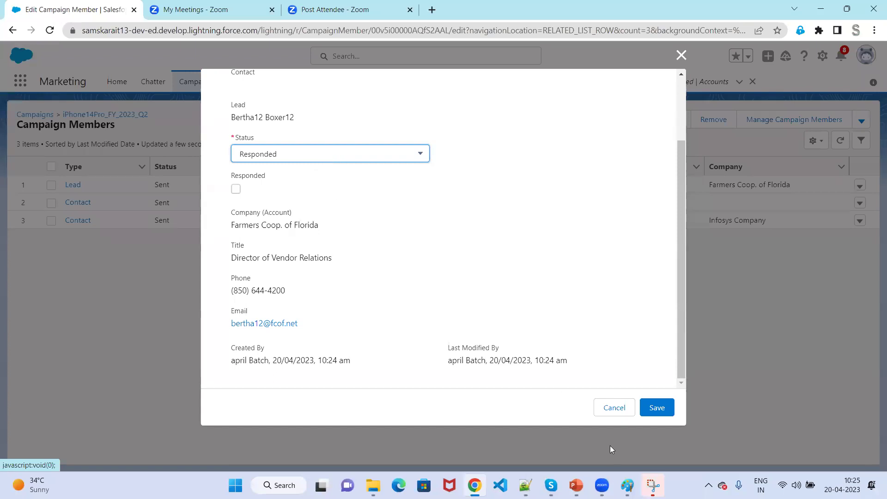
pyautogui.click(656, 409)
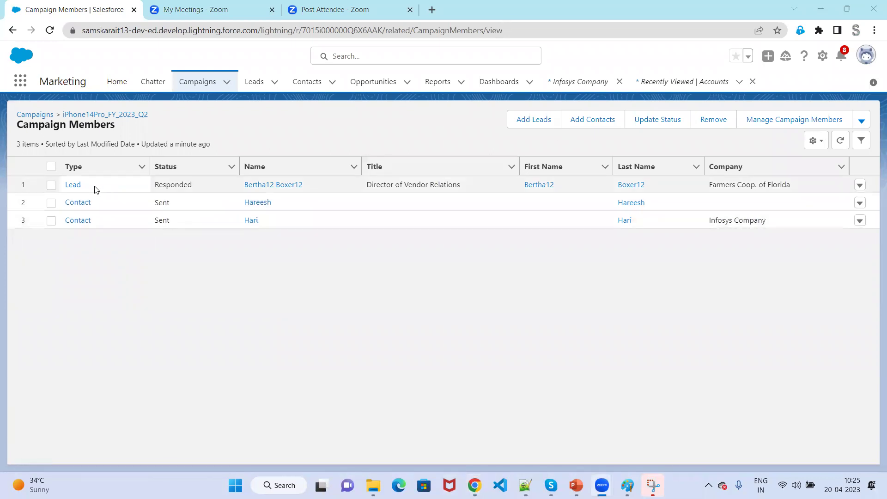
# Open the cloned lead's record, then reopen the iPhone14Pro_FY_2023_Q2 campaign from recently viewed.
pyautogui.click(73, 186)
pyautogui.click(73, 185)
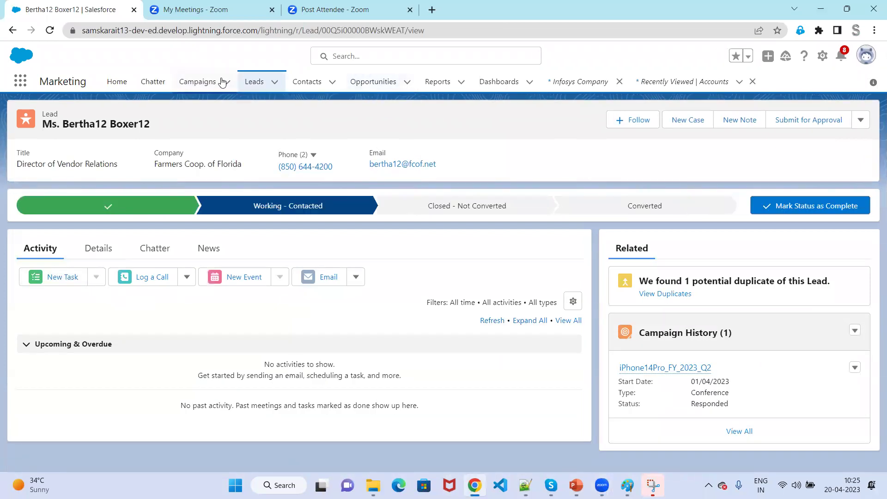
pyautogui.click(198, 82)
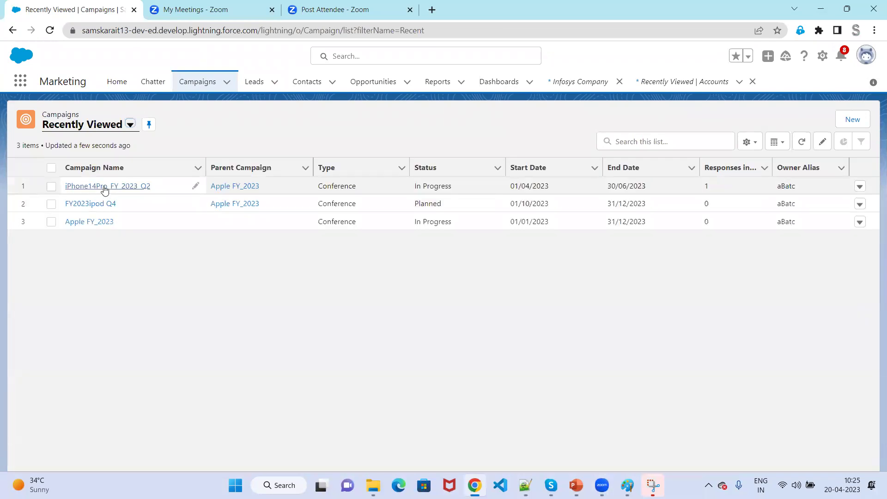
pyautogui.click(104, 187)
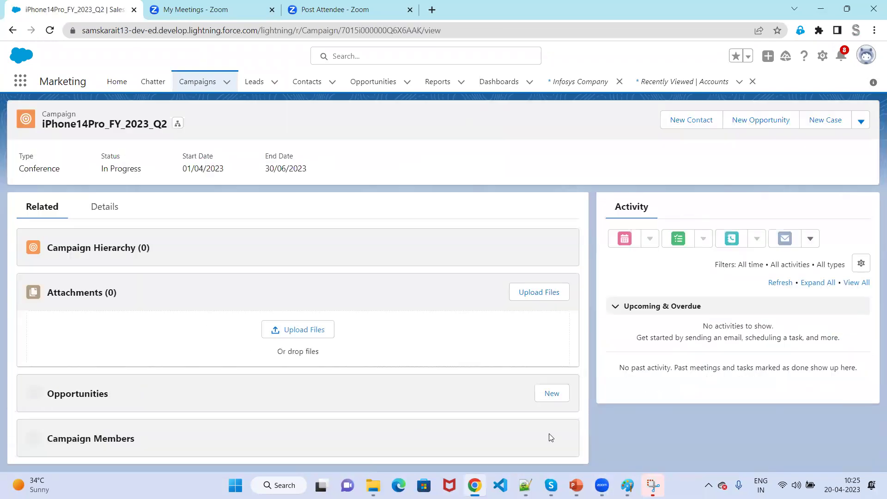
# View all campaign members to confirm the cloned lead is listed as Responded.
pyautogui.scroll(-3, 550, 436)
pyautogui.scroll(-2, 527, 305)
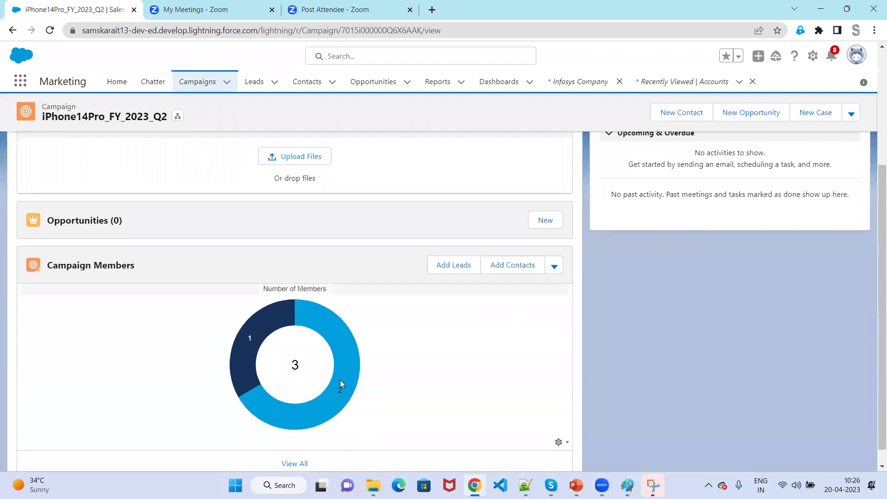
pyautogui.scroll(-1, 273, 370)
pyautogui.moveTo(248, 319)
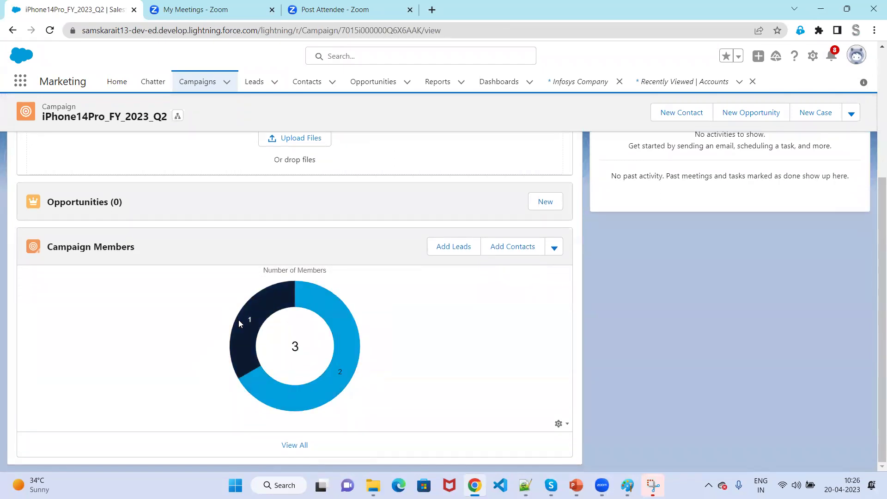
pyautogui.moveTo(331, 320)
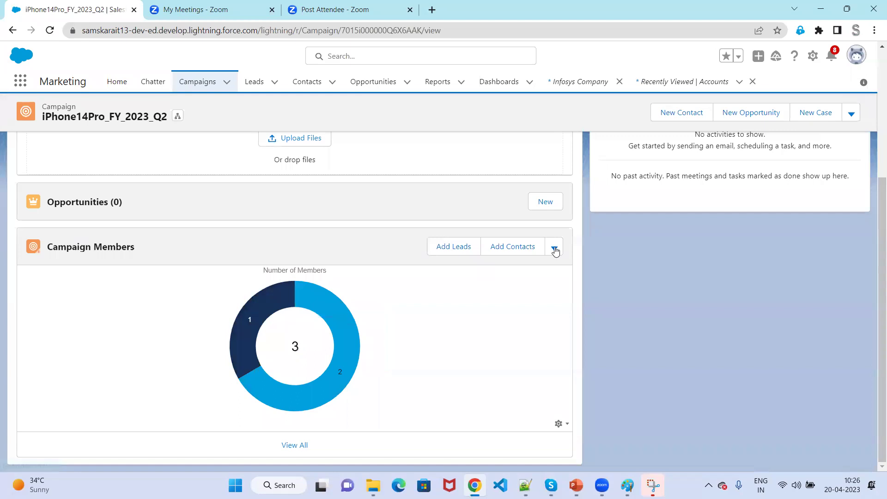
pyautogui.click(295, 445)
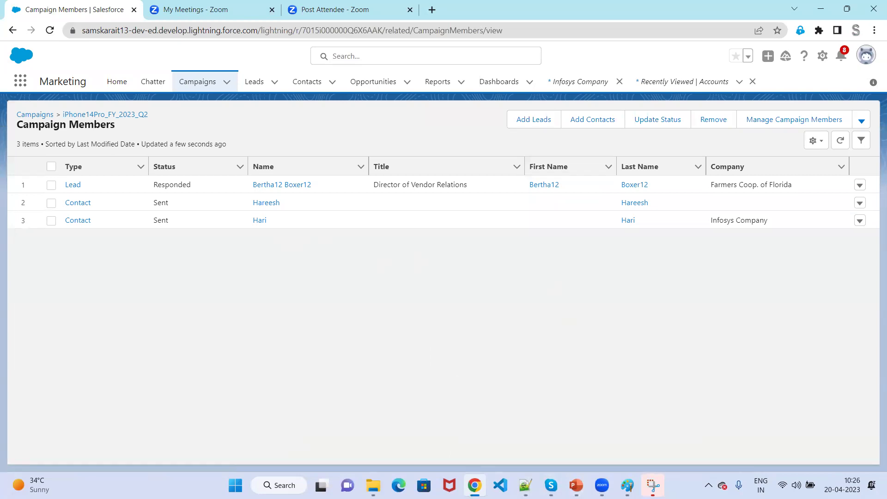
# Return to the PowerPoint slide show and reveal the Campaign box on slide 11.
pyautogui.moveTo(577, 485)
pyautogui.click(528, 419)
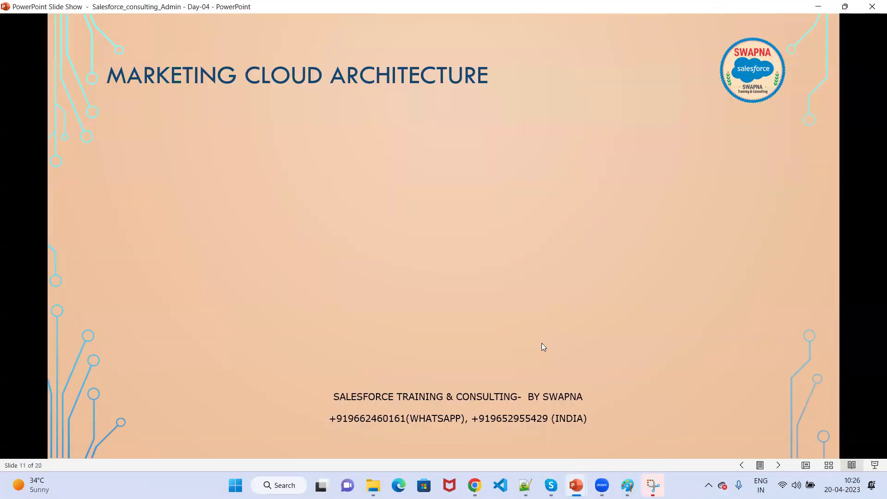
pyautogui.click(543, 344)
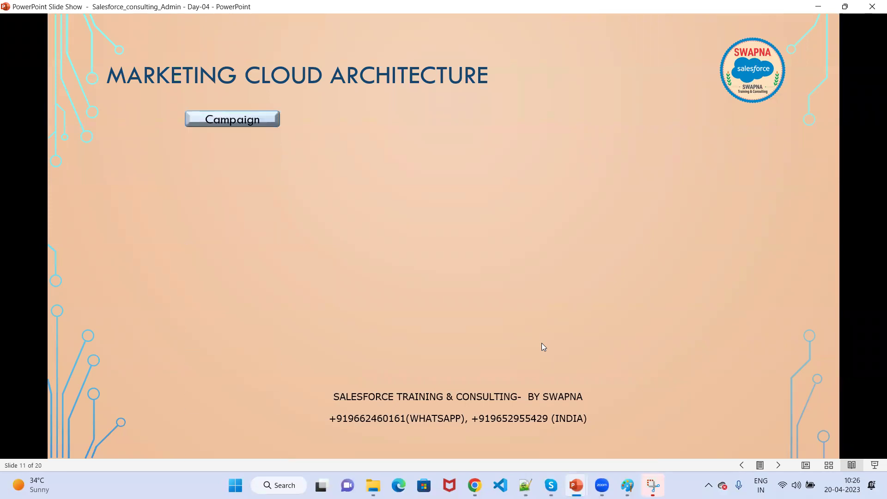
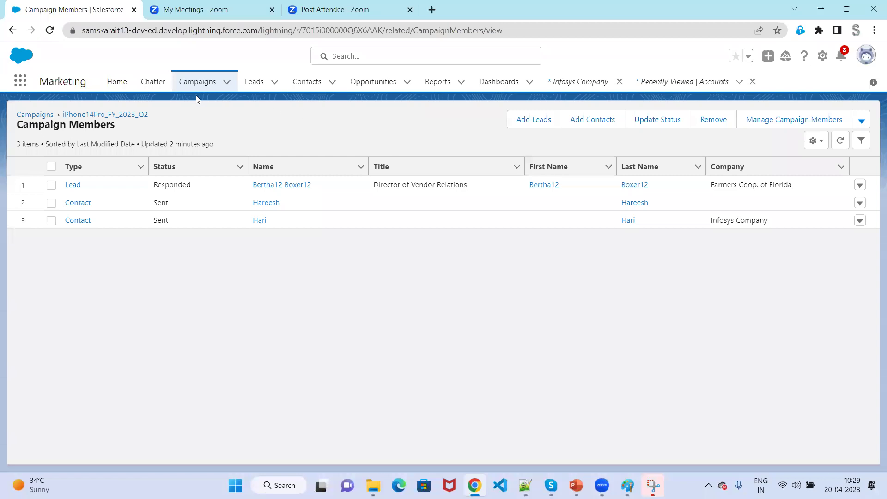
# Open the second Farmers Coop. of Florida lead from the Leads list and start converting it.
pyautogui.click(253, 88)
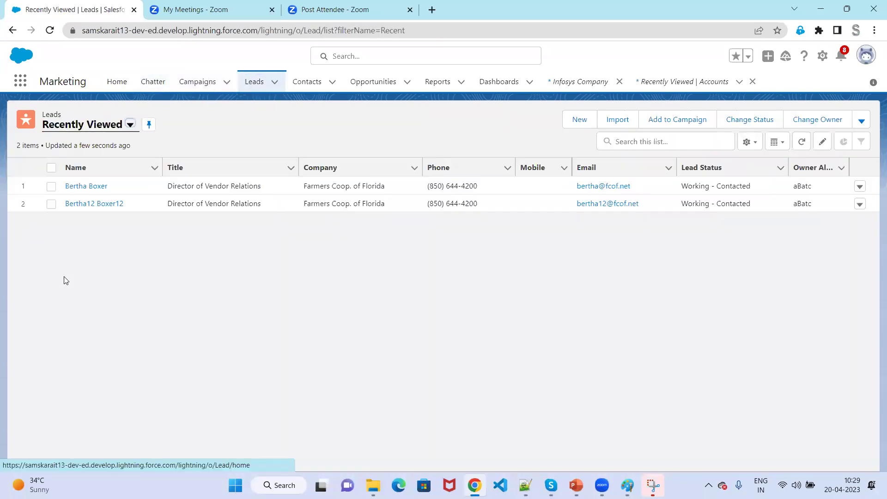
pyautogui.click(104, 207)
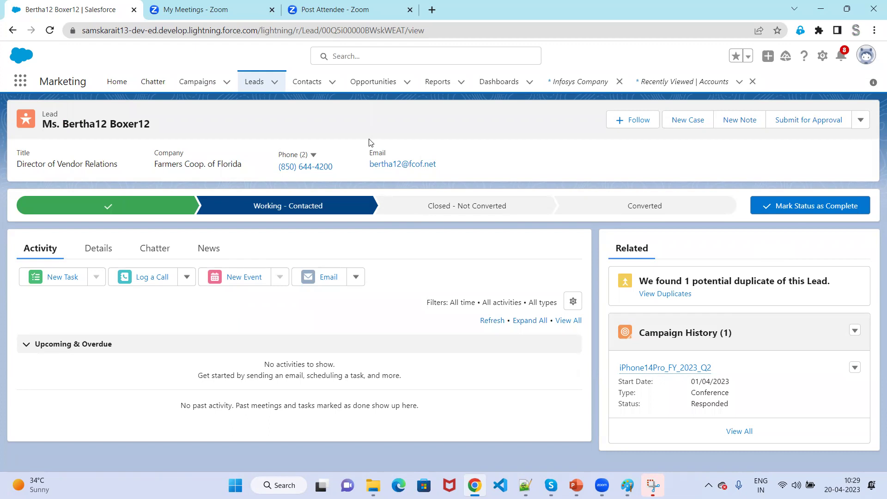
pyautogui.click(861, 121)
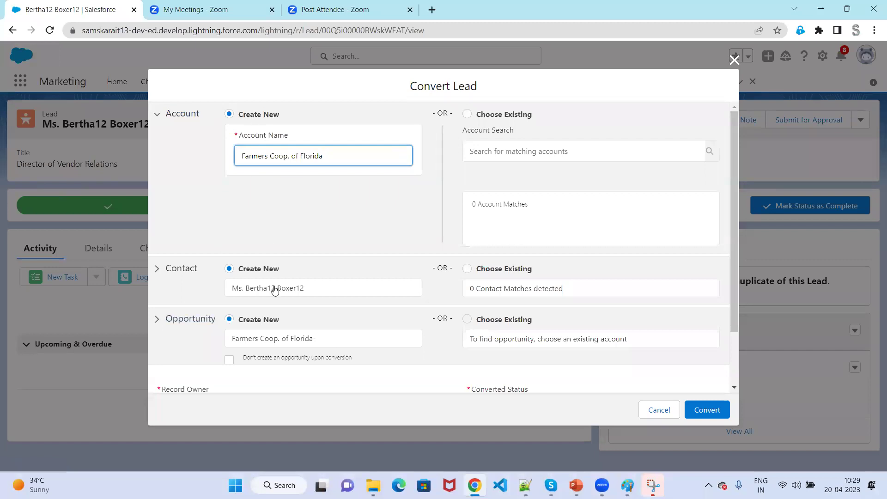
# Convert the lead with 'Don't create an opportunity upon conversion' ticked.
pyautogui.scroll(-3, 274, 290)
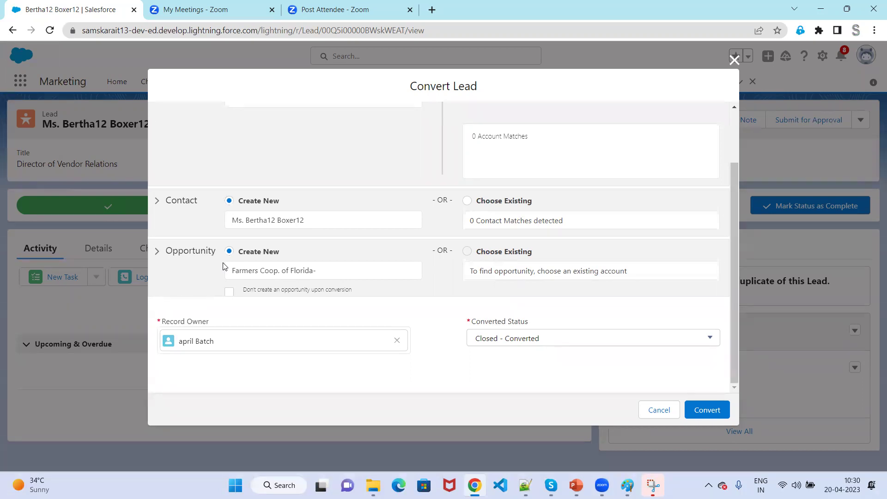
pyautogui.scroll(2, 256, 236)
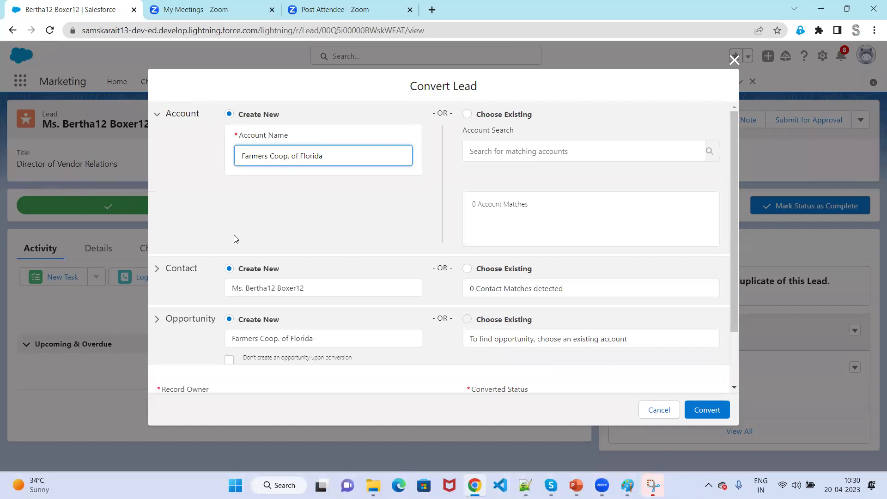
pyautogui.scroll(-3, 237, 250)
pyautogui.click(230, 291)
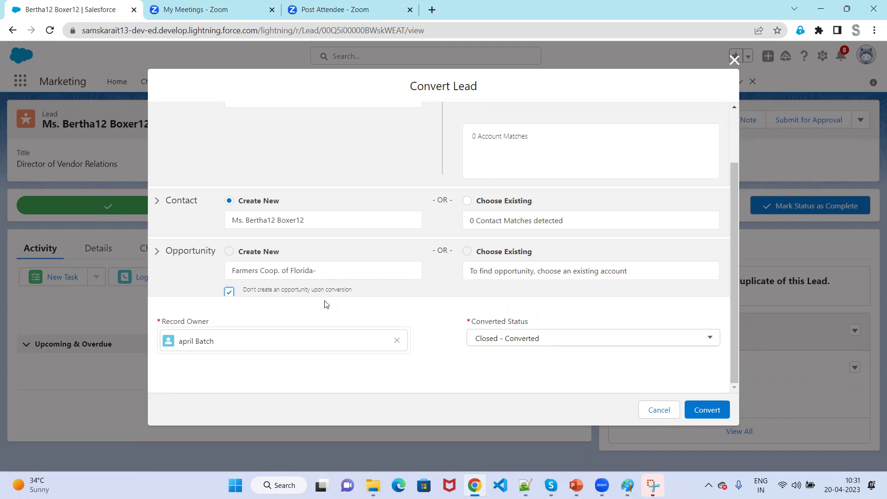
pyautogui.click(719, 415)
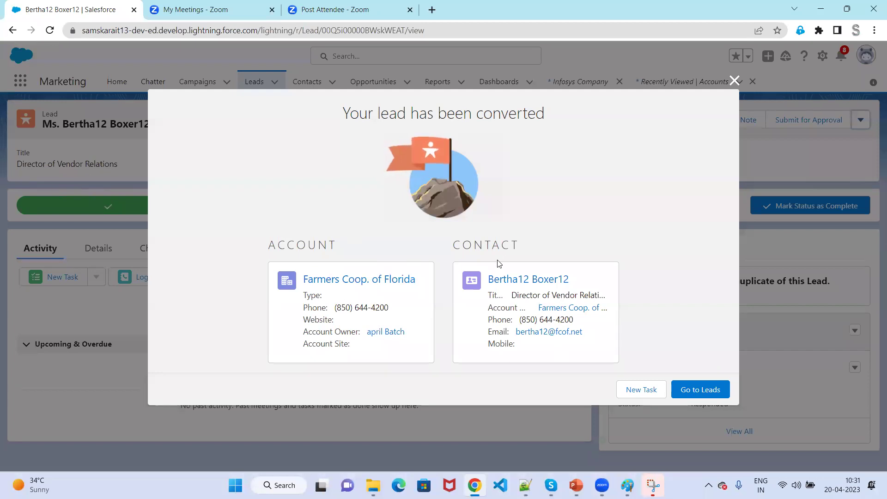
# Verify the new contact and the absence of an opportunity, then return to the PowerPoint slide show.
pyautogui.click(706, 396)
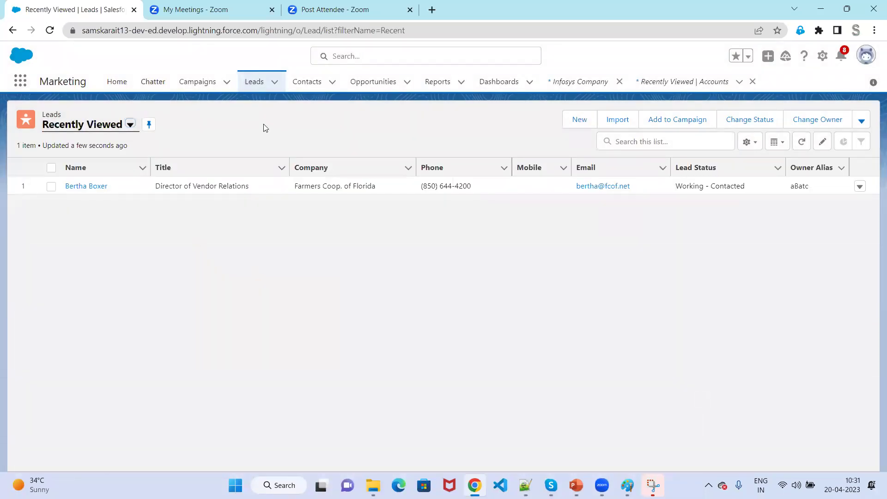
pyautogui.click(317, 89)
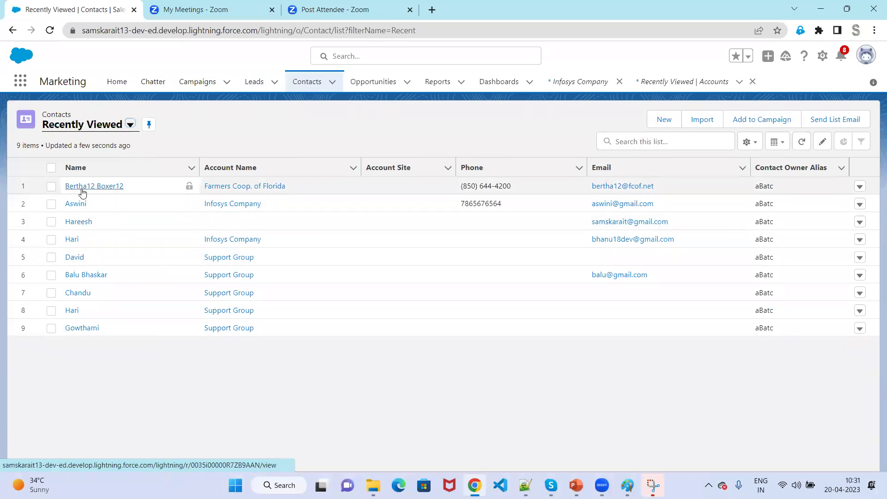
pyautogui.click(367, 87)
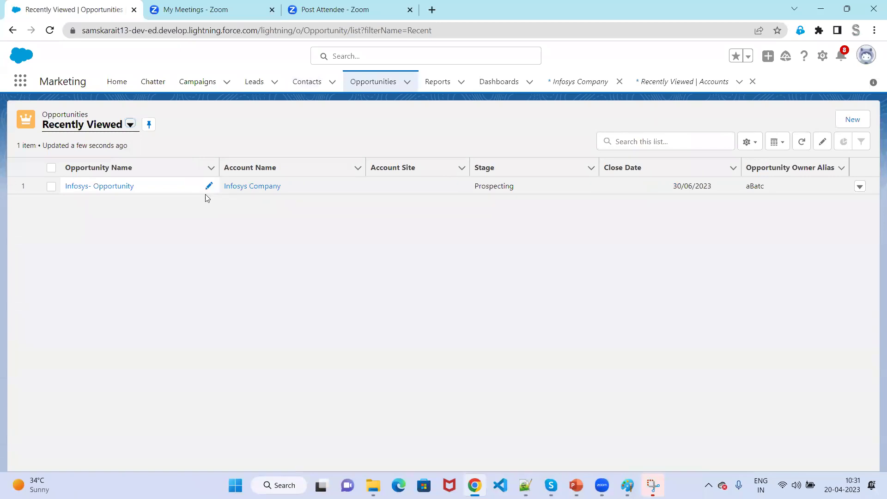
pyautogui.moveTo(577, 486)
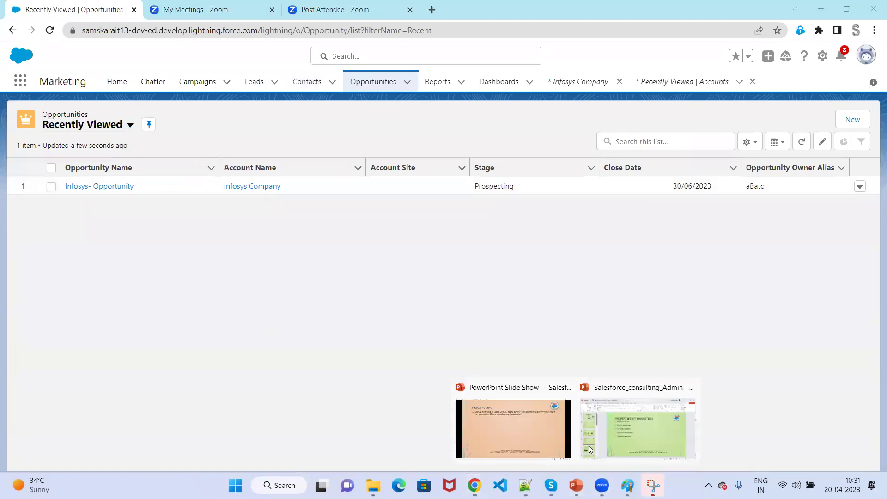
pyautogui.click(493, 427)
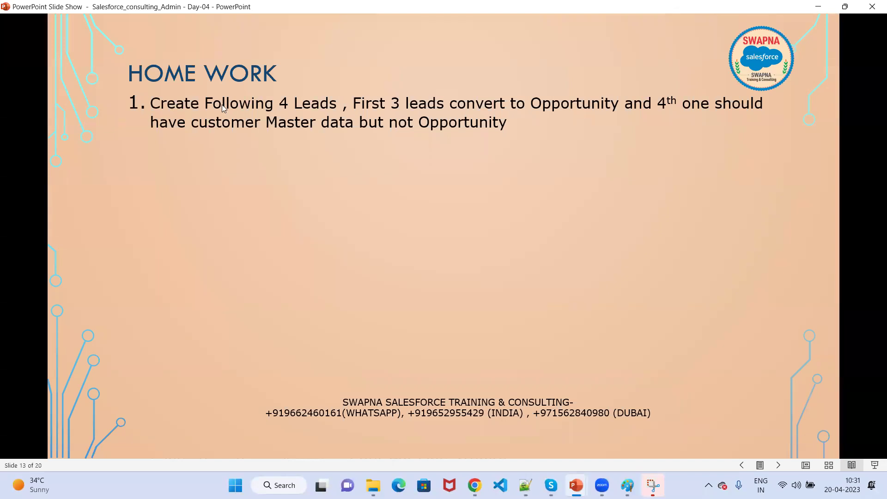
# Reveal the four homework lead names and switch to the pen to tick the first.
pyautogui.click(383, 264)
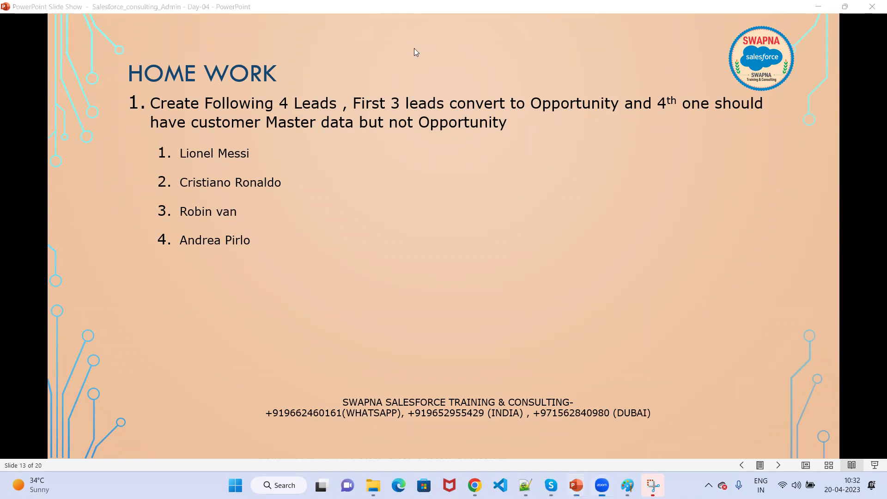
pyautogui.hotkey('ctrl', 'p')
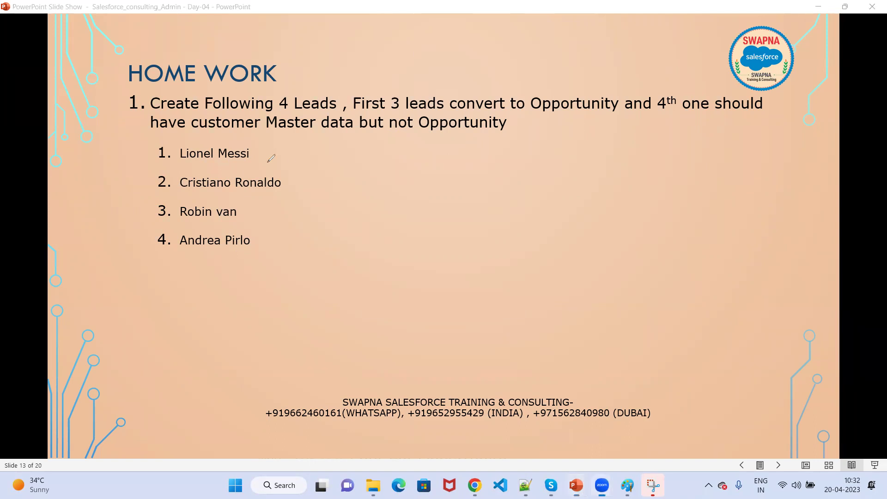